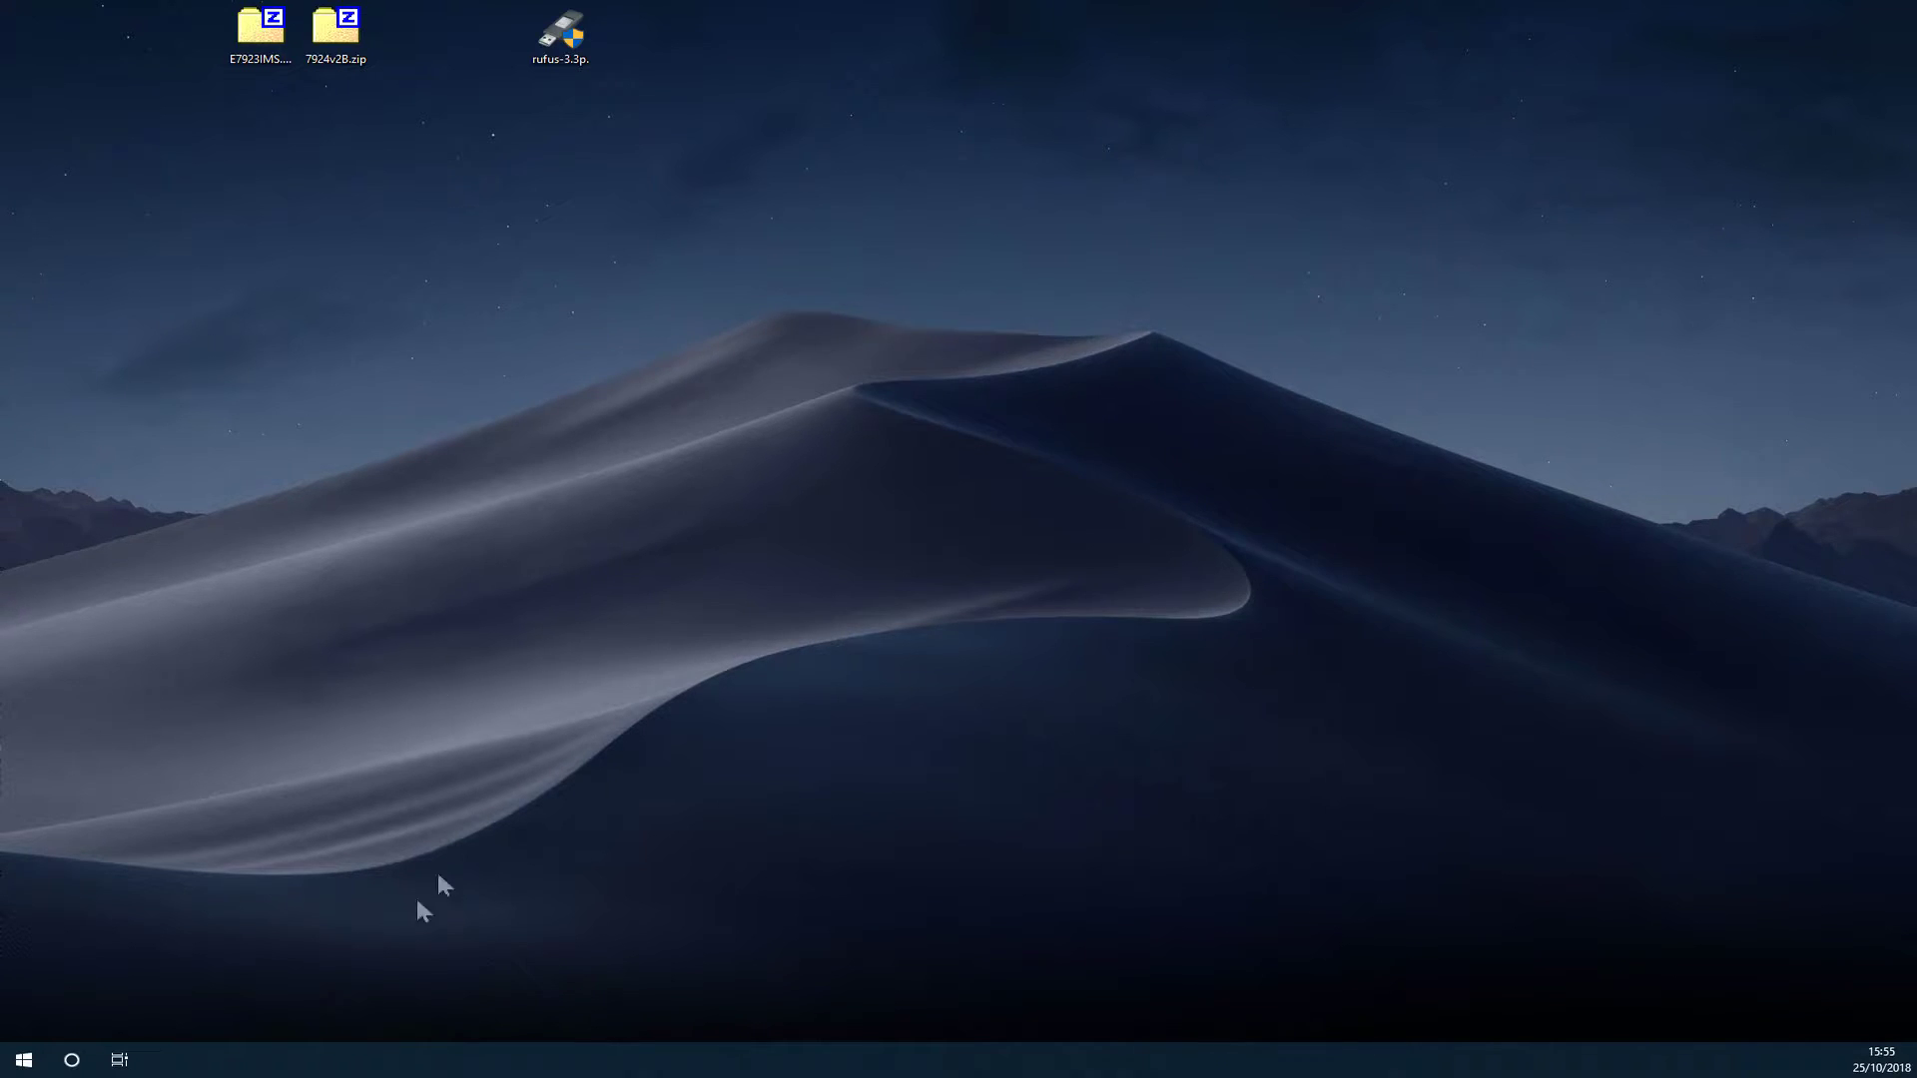
Search the Start menu for 'command center', then 'intel extreme', and dismiss the results.
{"action": "left_click", "coordinate": [22, 1059]}
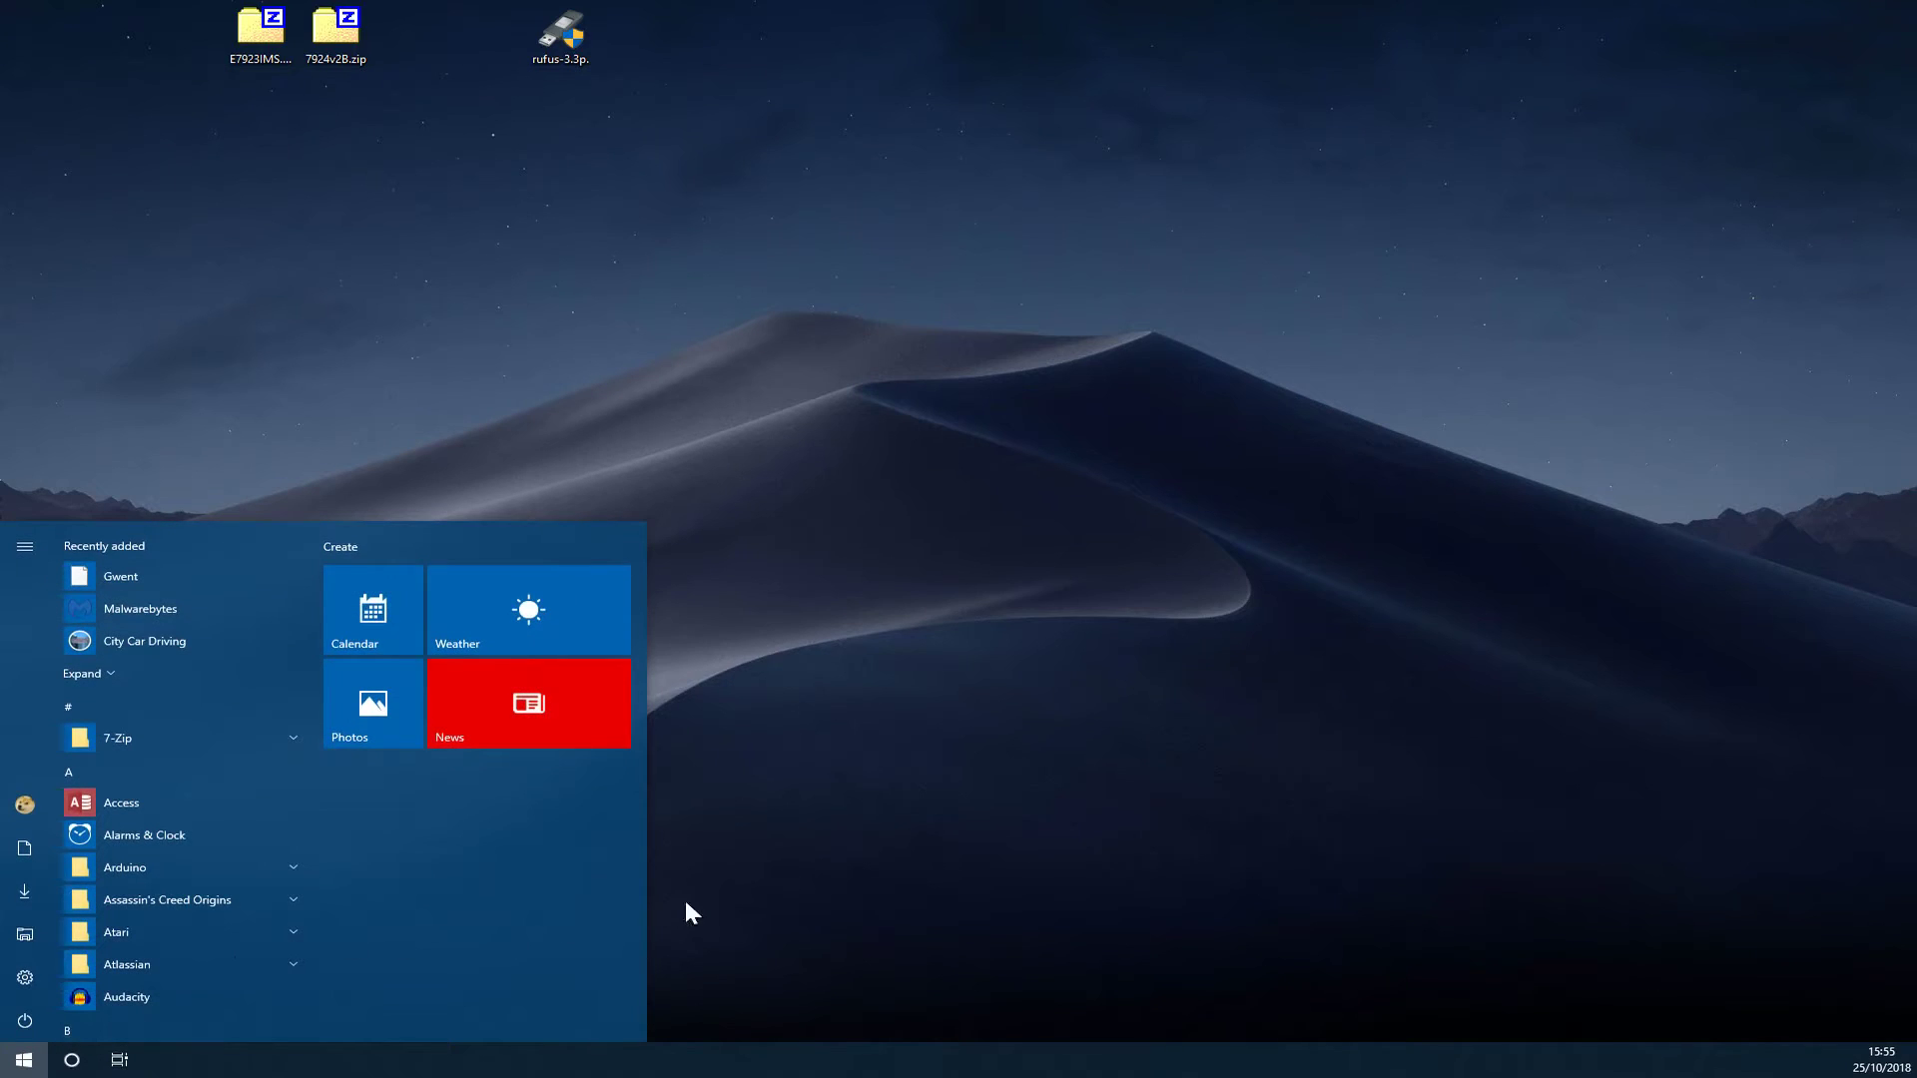
{"action": "type", "text": "comman"}
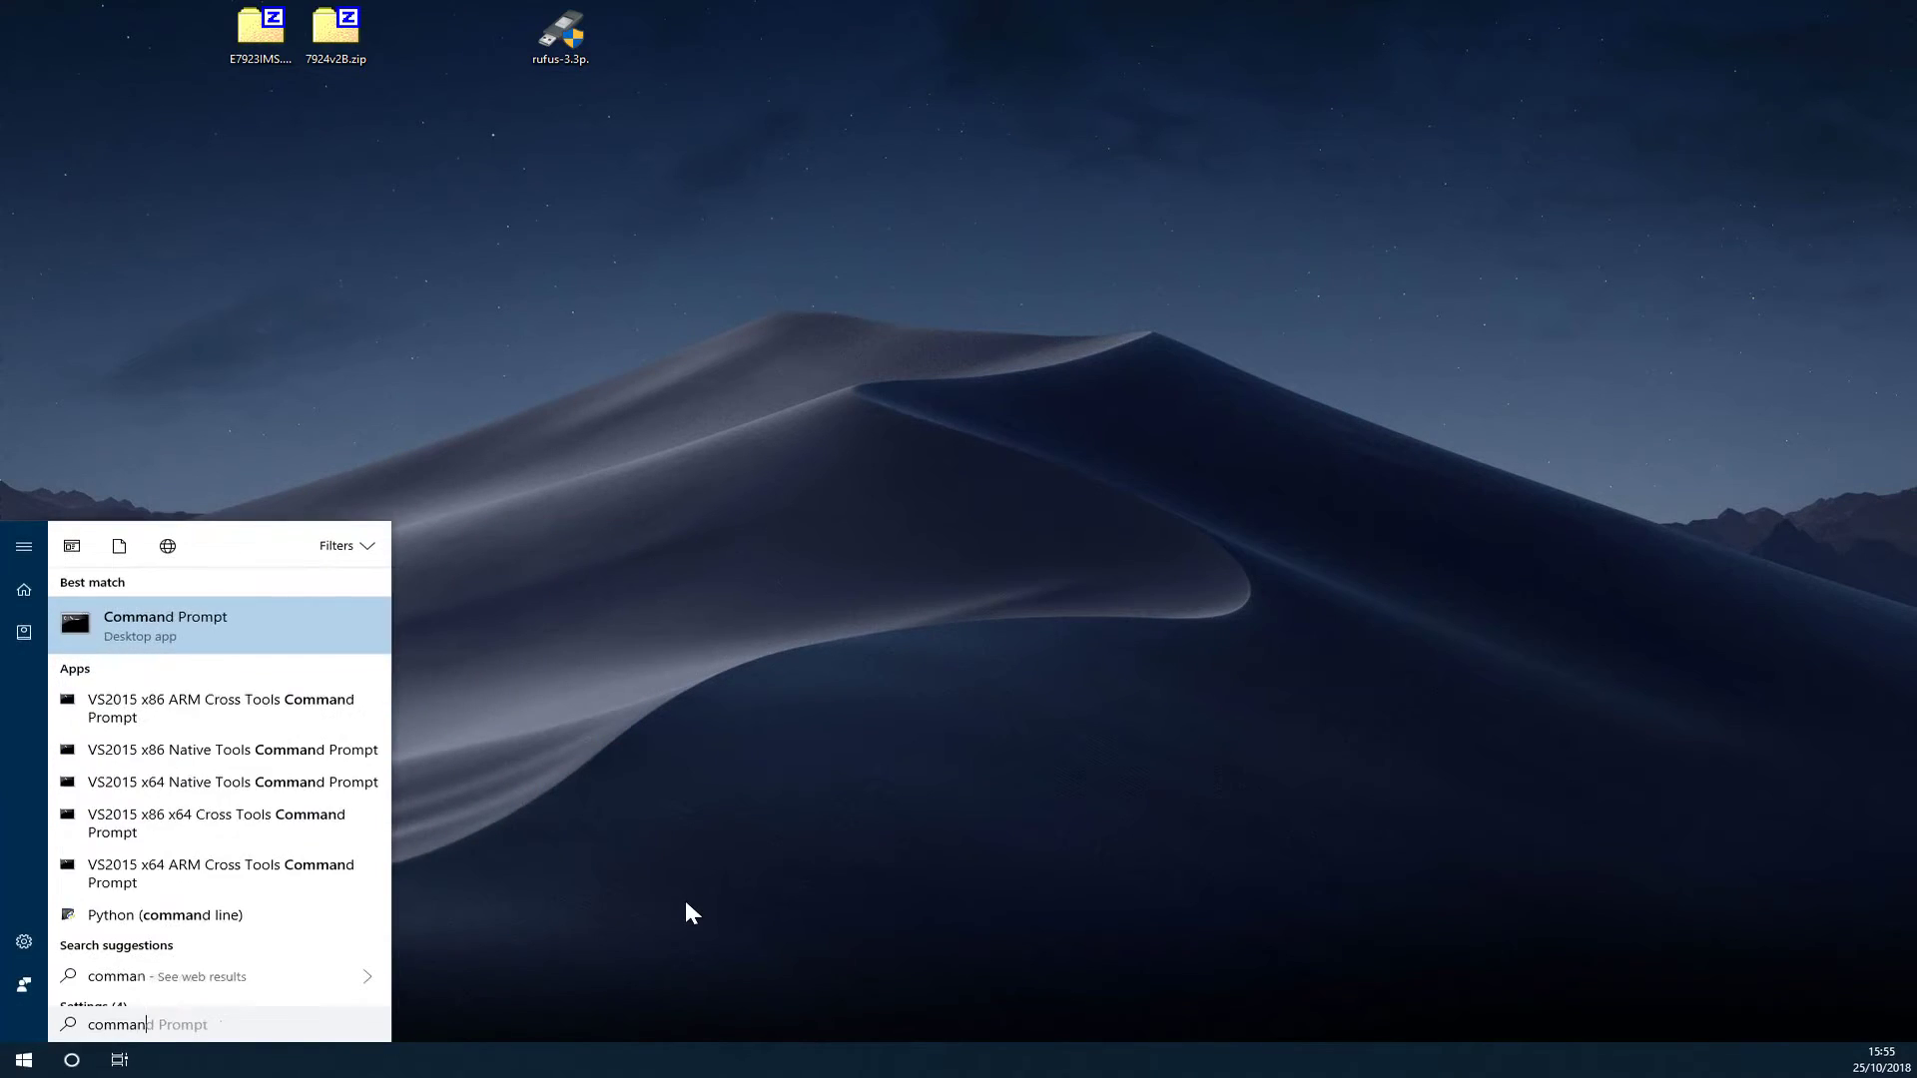
{"action": "type", "text": "d center"}
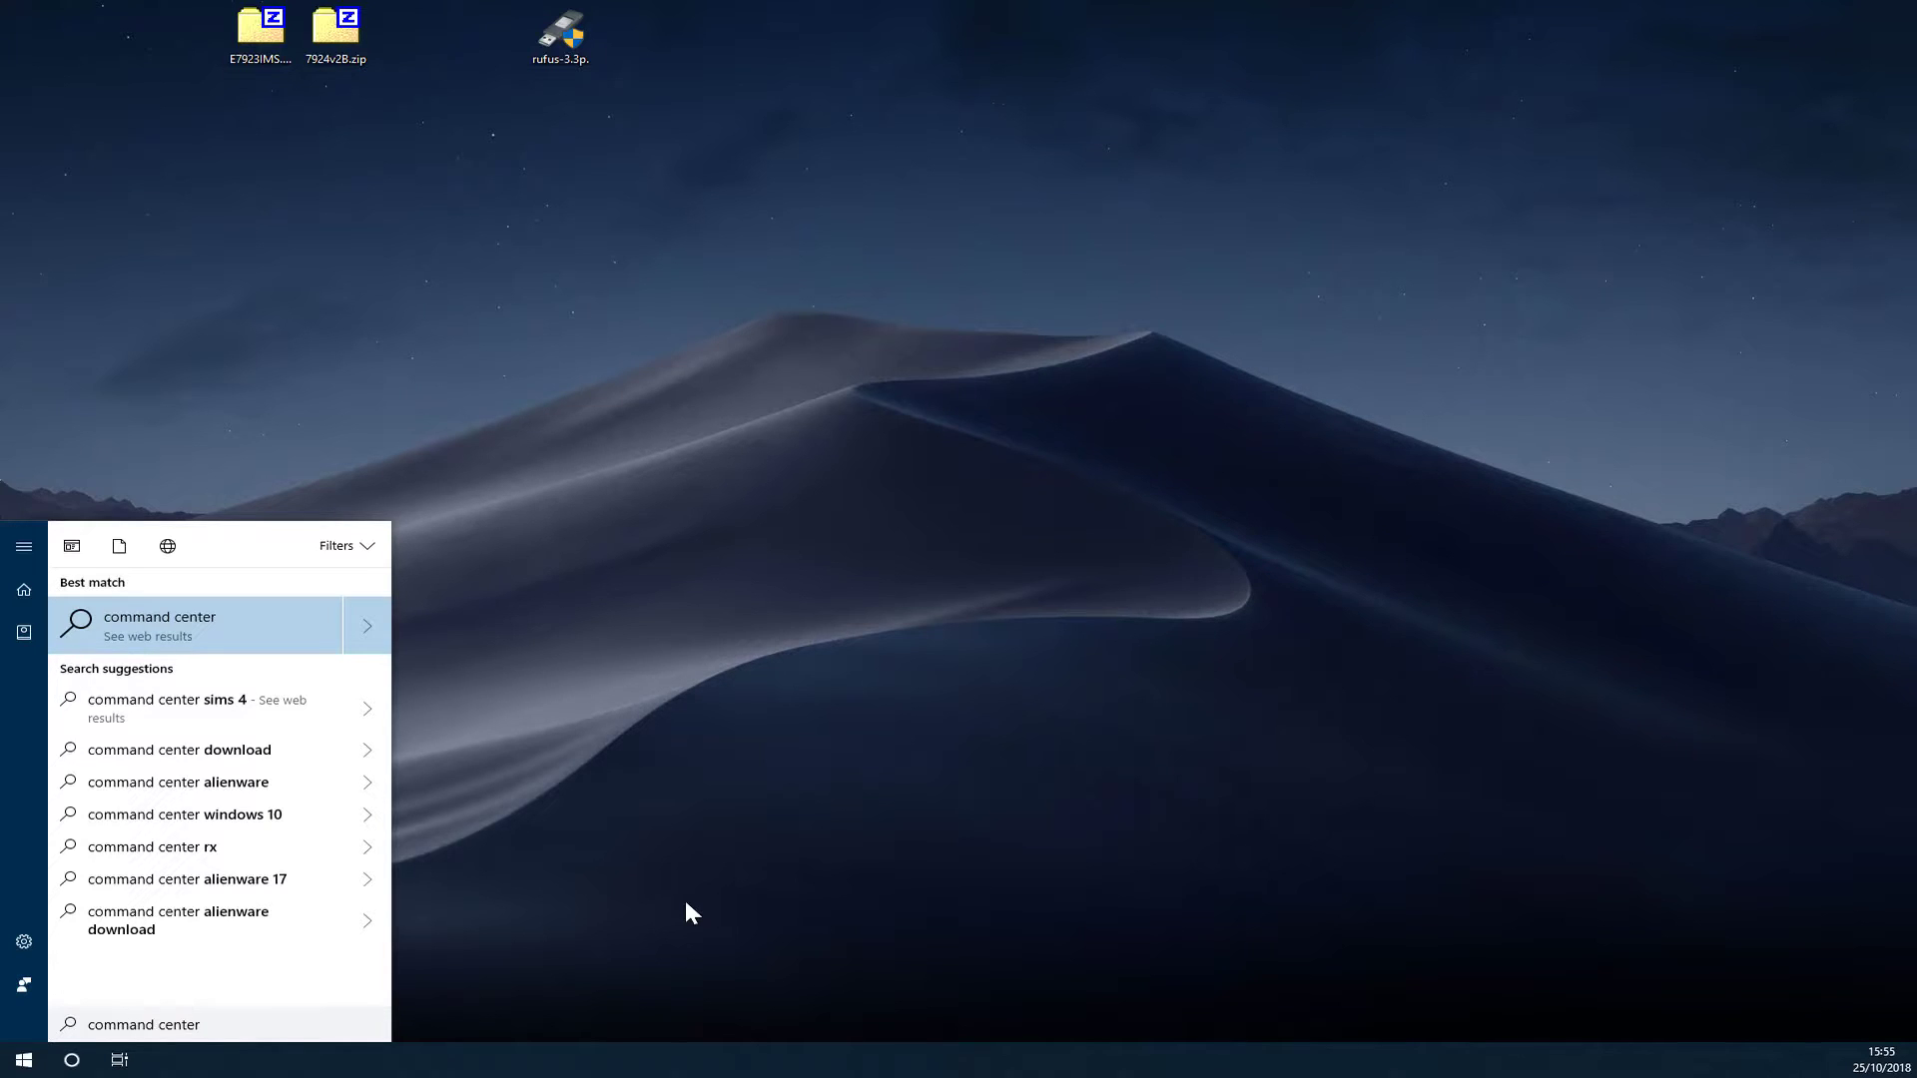
{"action": "key", "text": "ctrl+a"}
{"action": "type", "text": "intel extreme"}
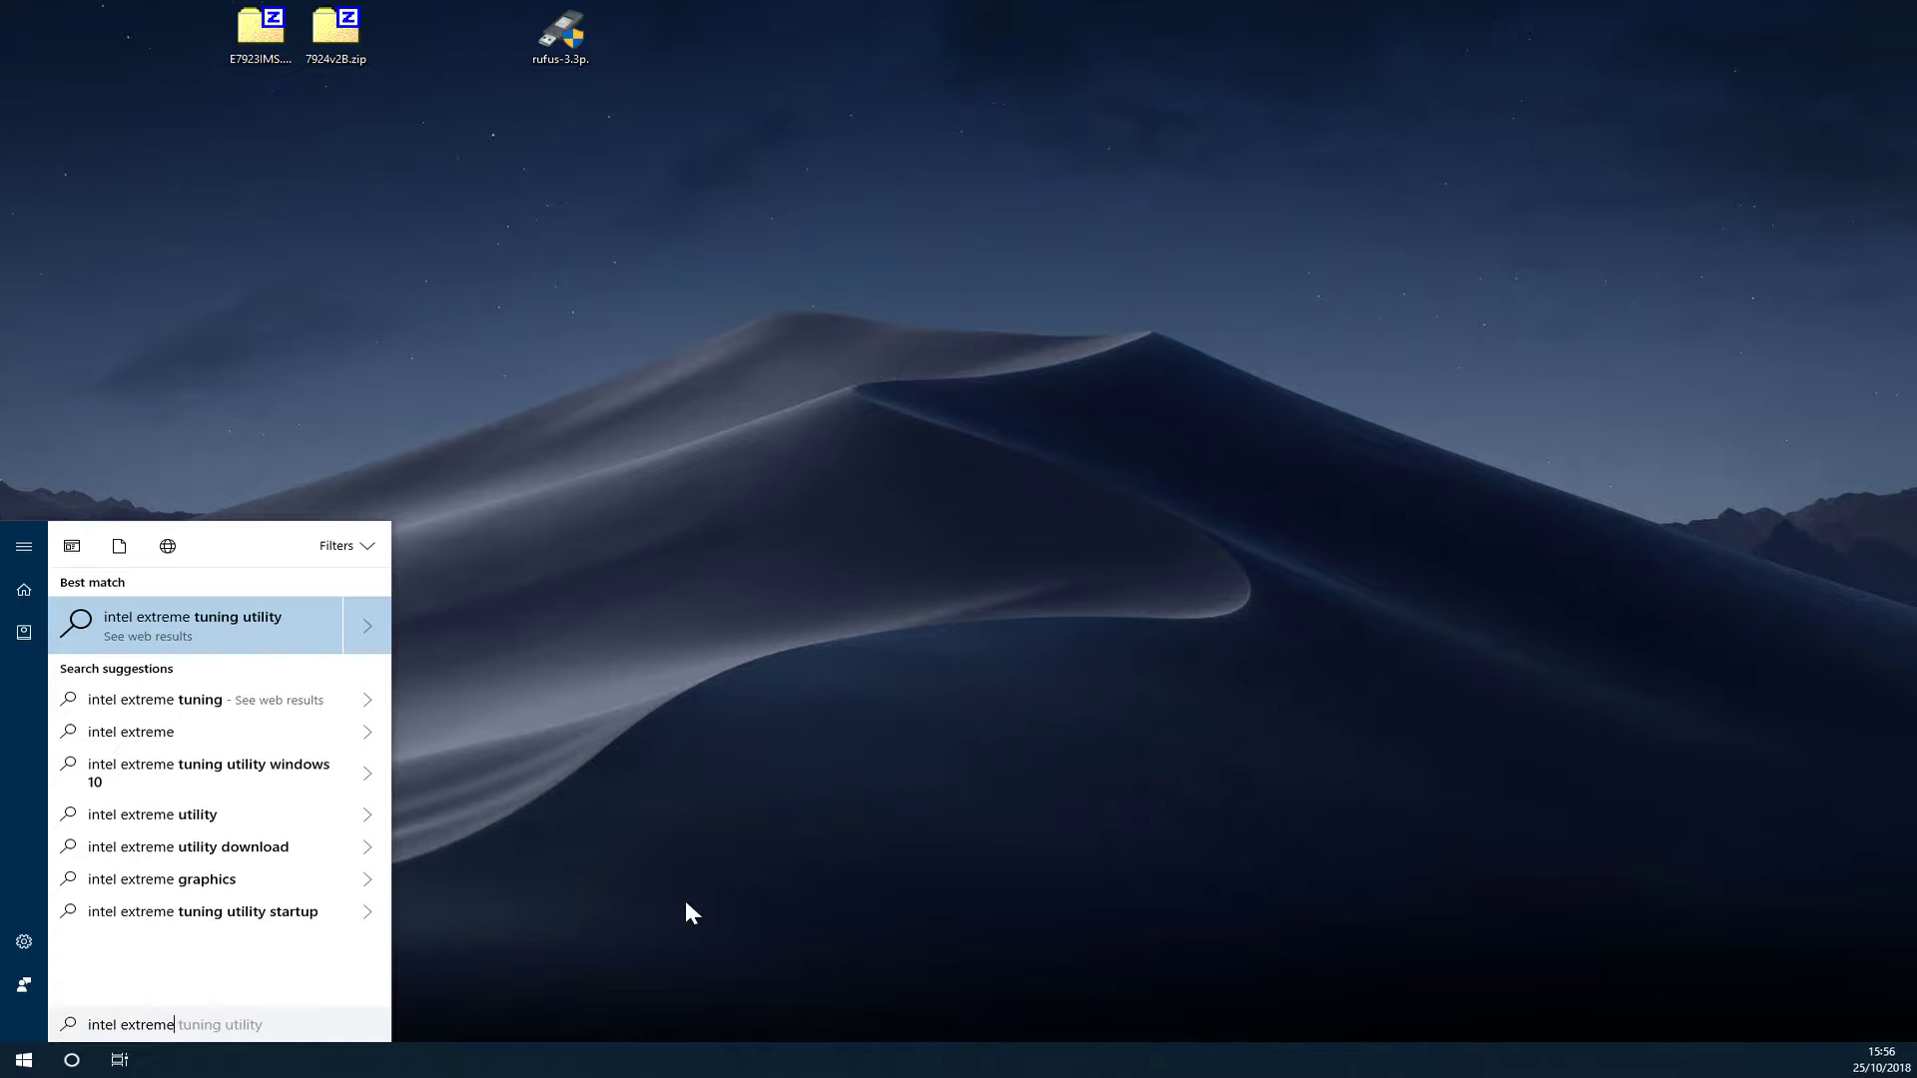
{"action": "key", "text": "Escape"}
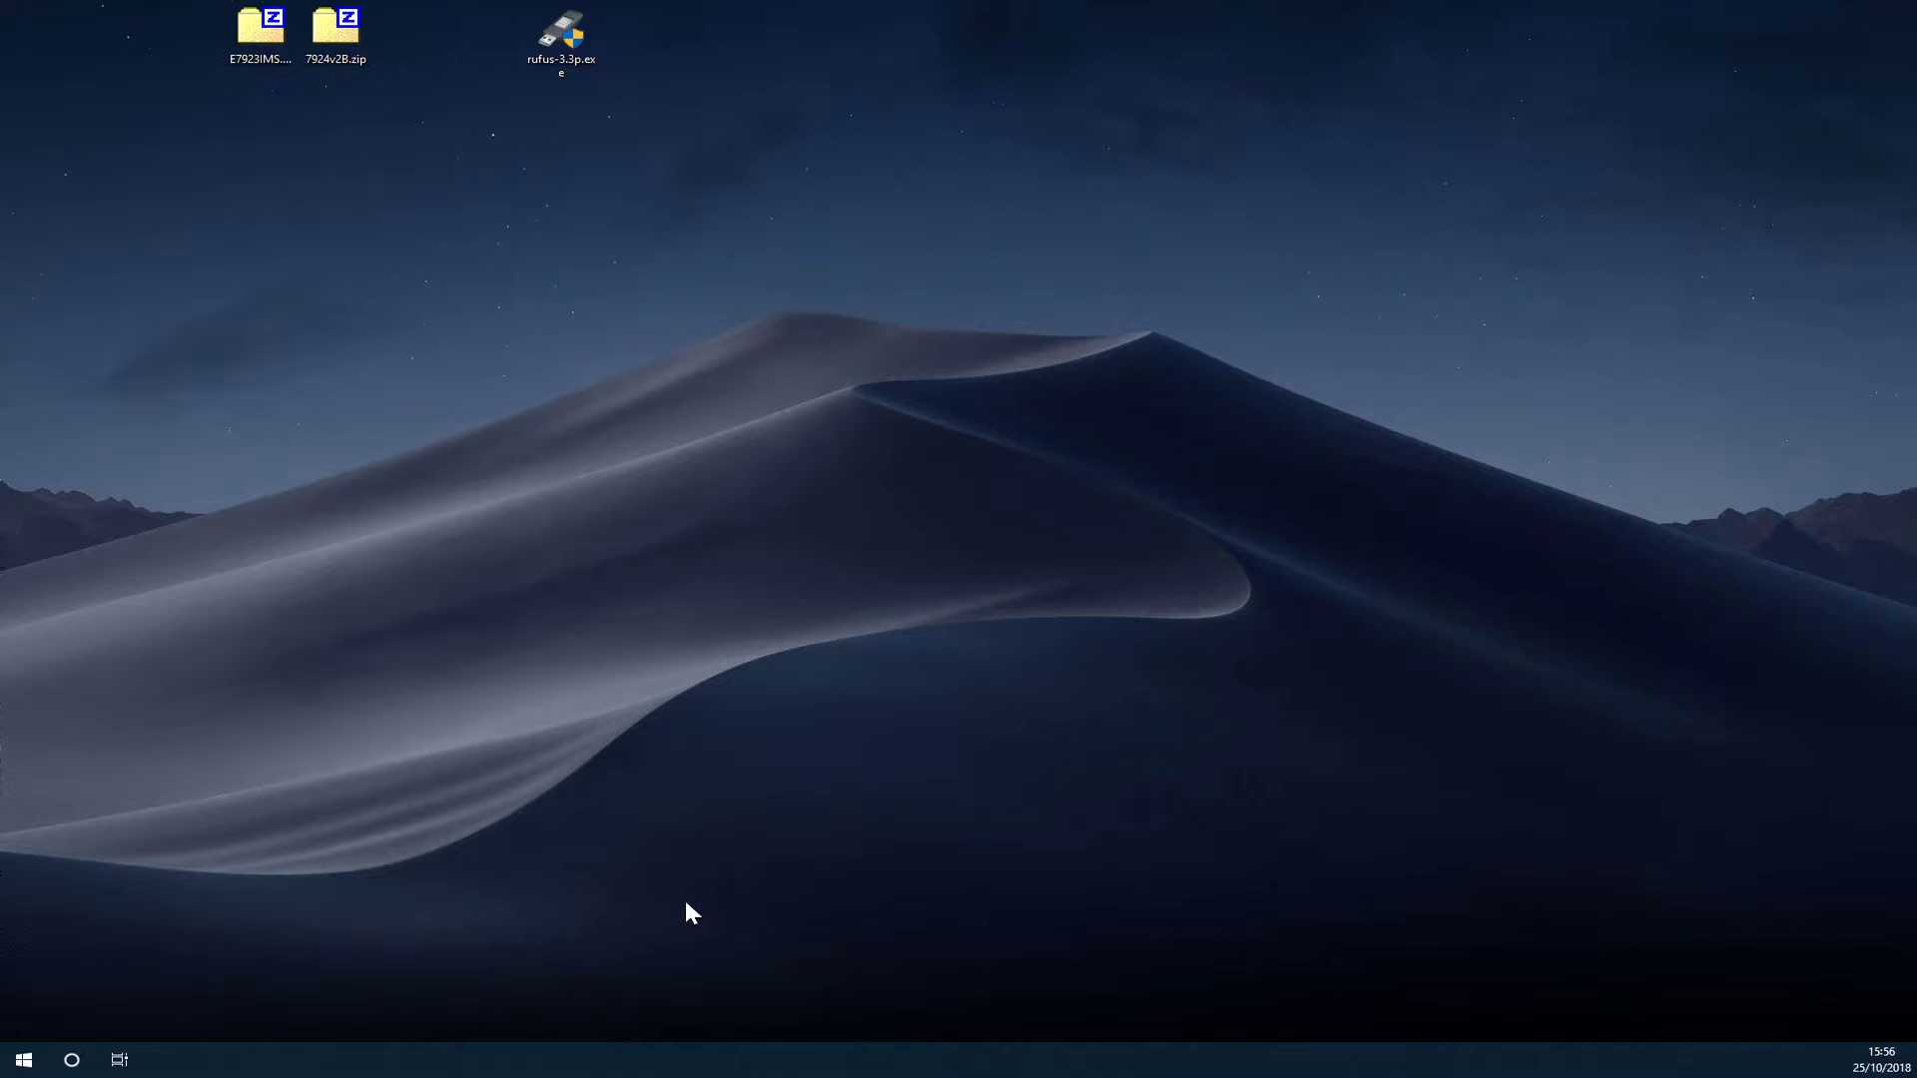
Open the 7924v2B folder in 7924v2B.zip and select E7924IMS.2B0 and 7924v2x.txt.
{"action": "double_click", "coordinate": [337, 35]}
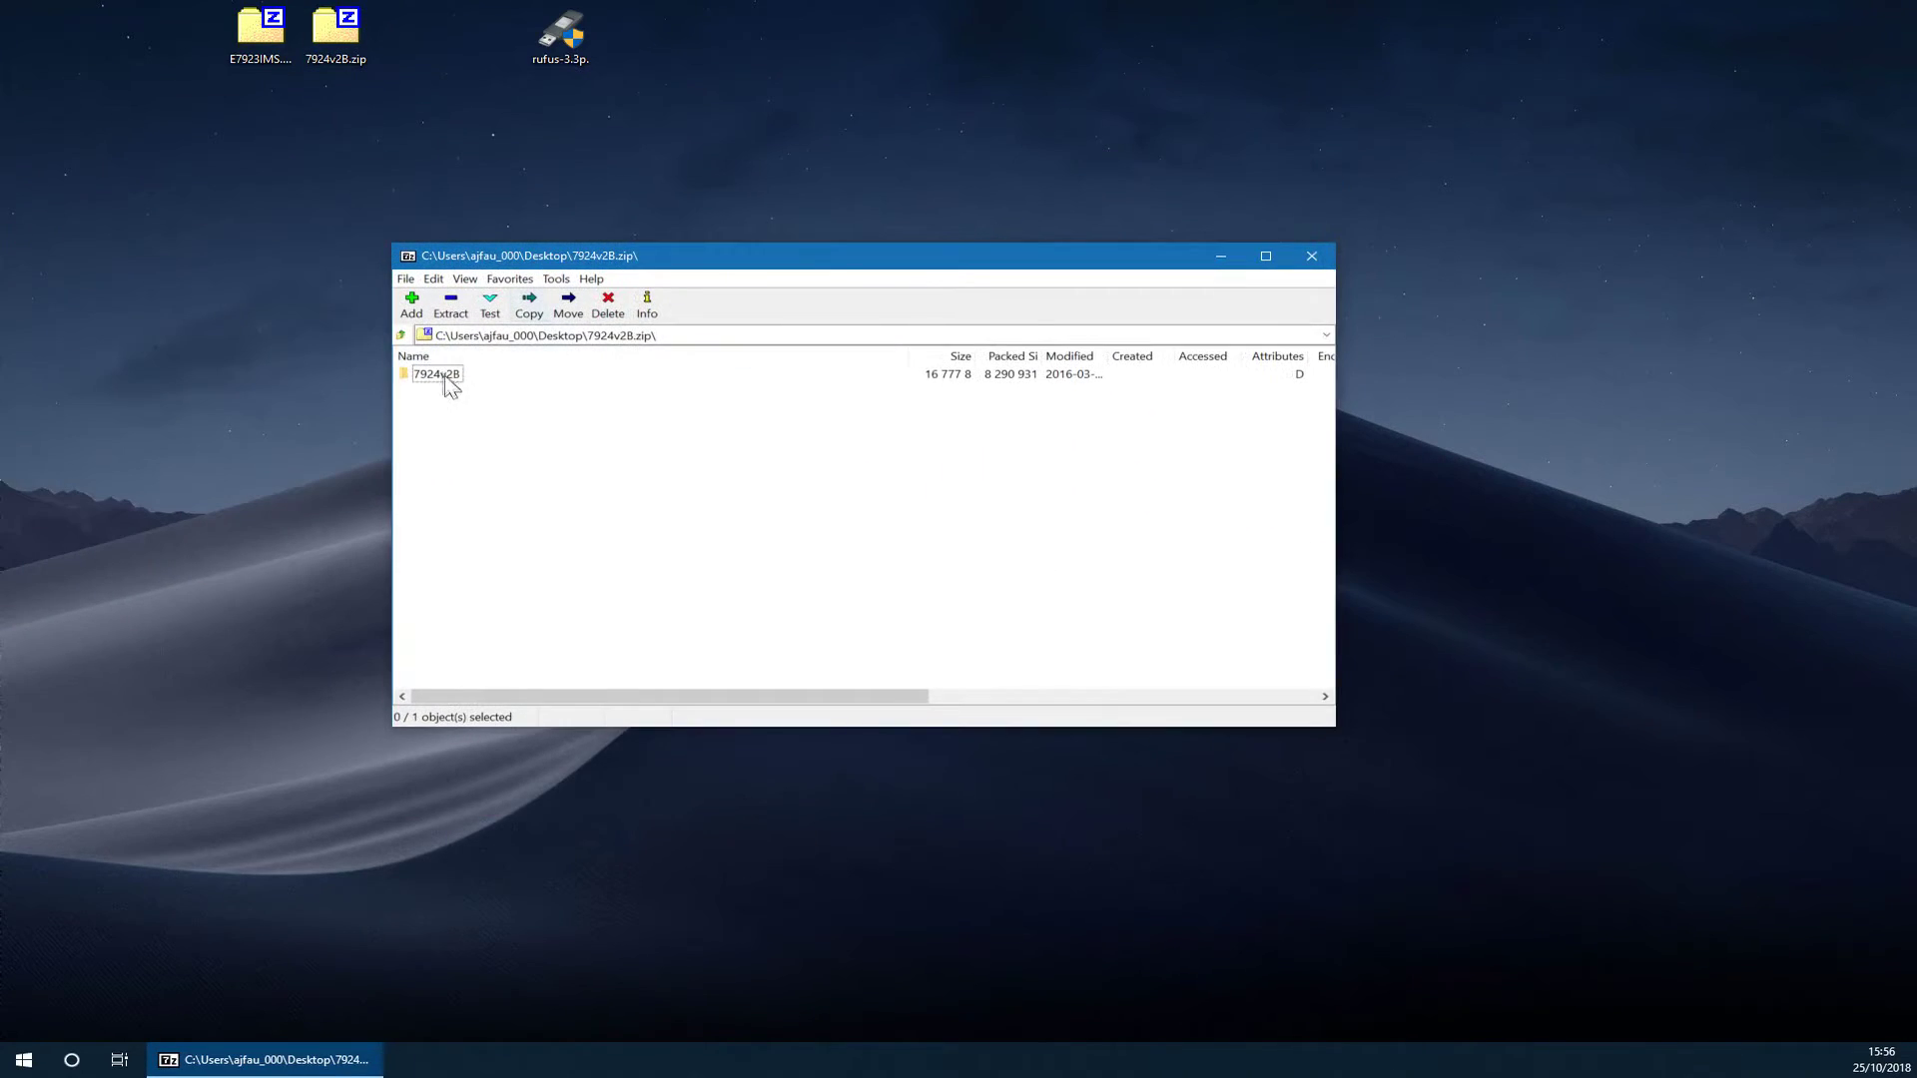
{"action": "double_click", "coordinate": [447, 378]}
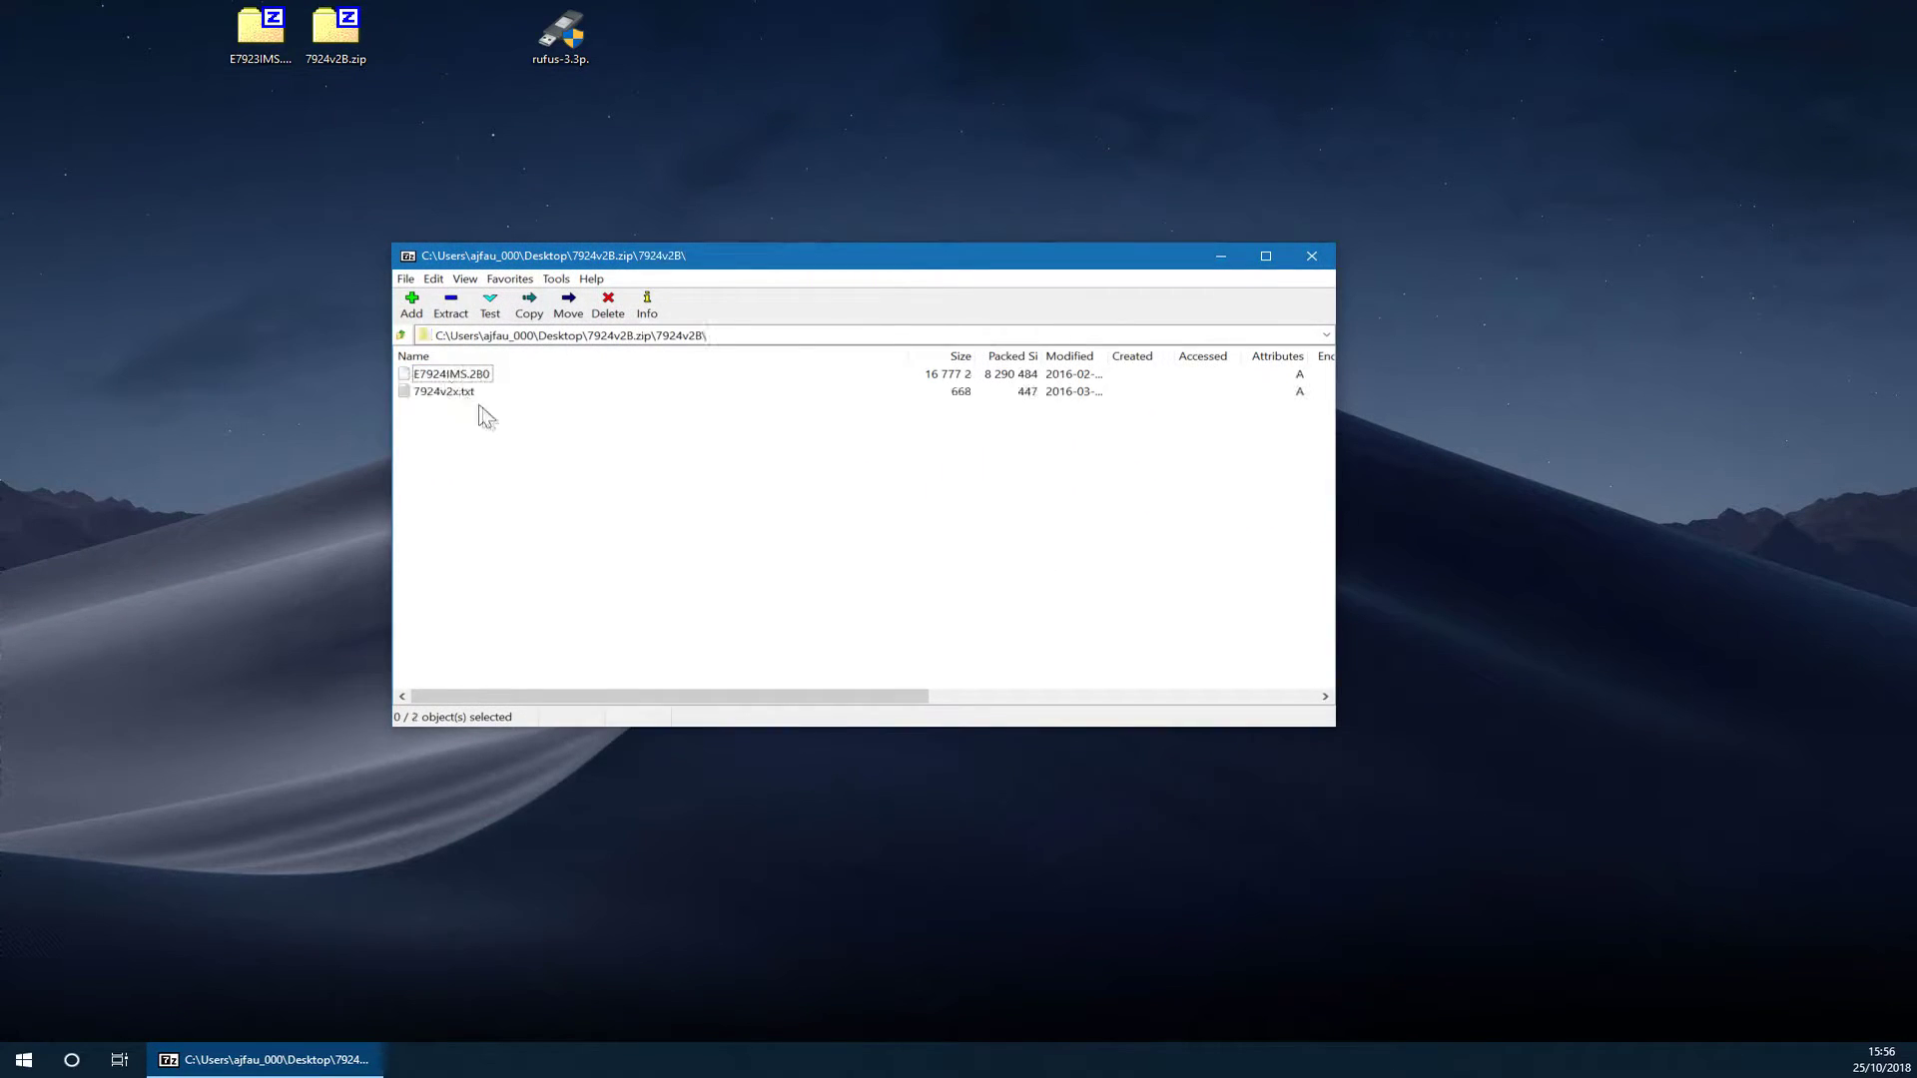
{"action": "left_click_drag", "start_coordinate": [502, 378], "coordinate": [336, 35]}
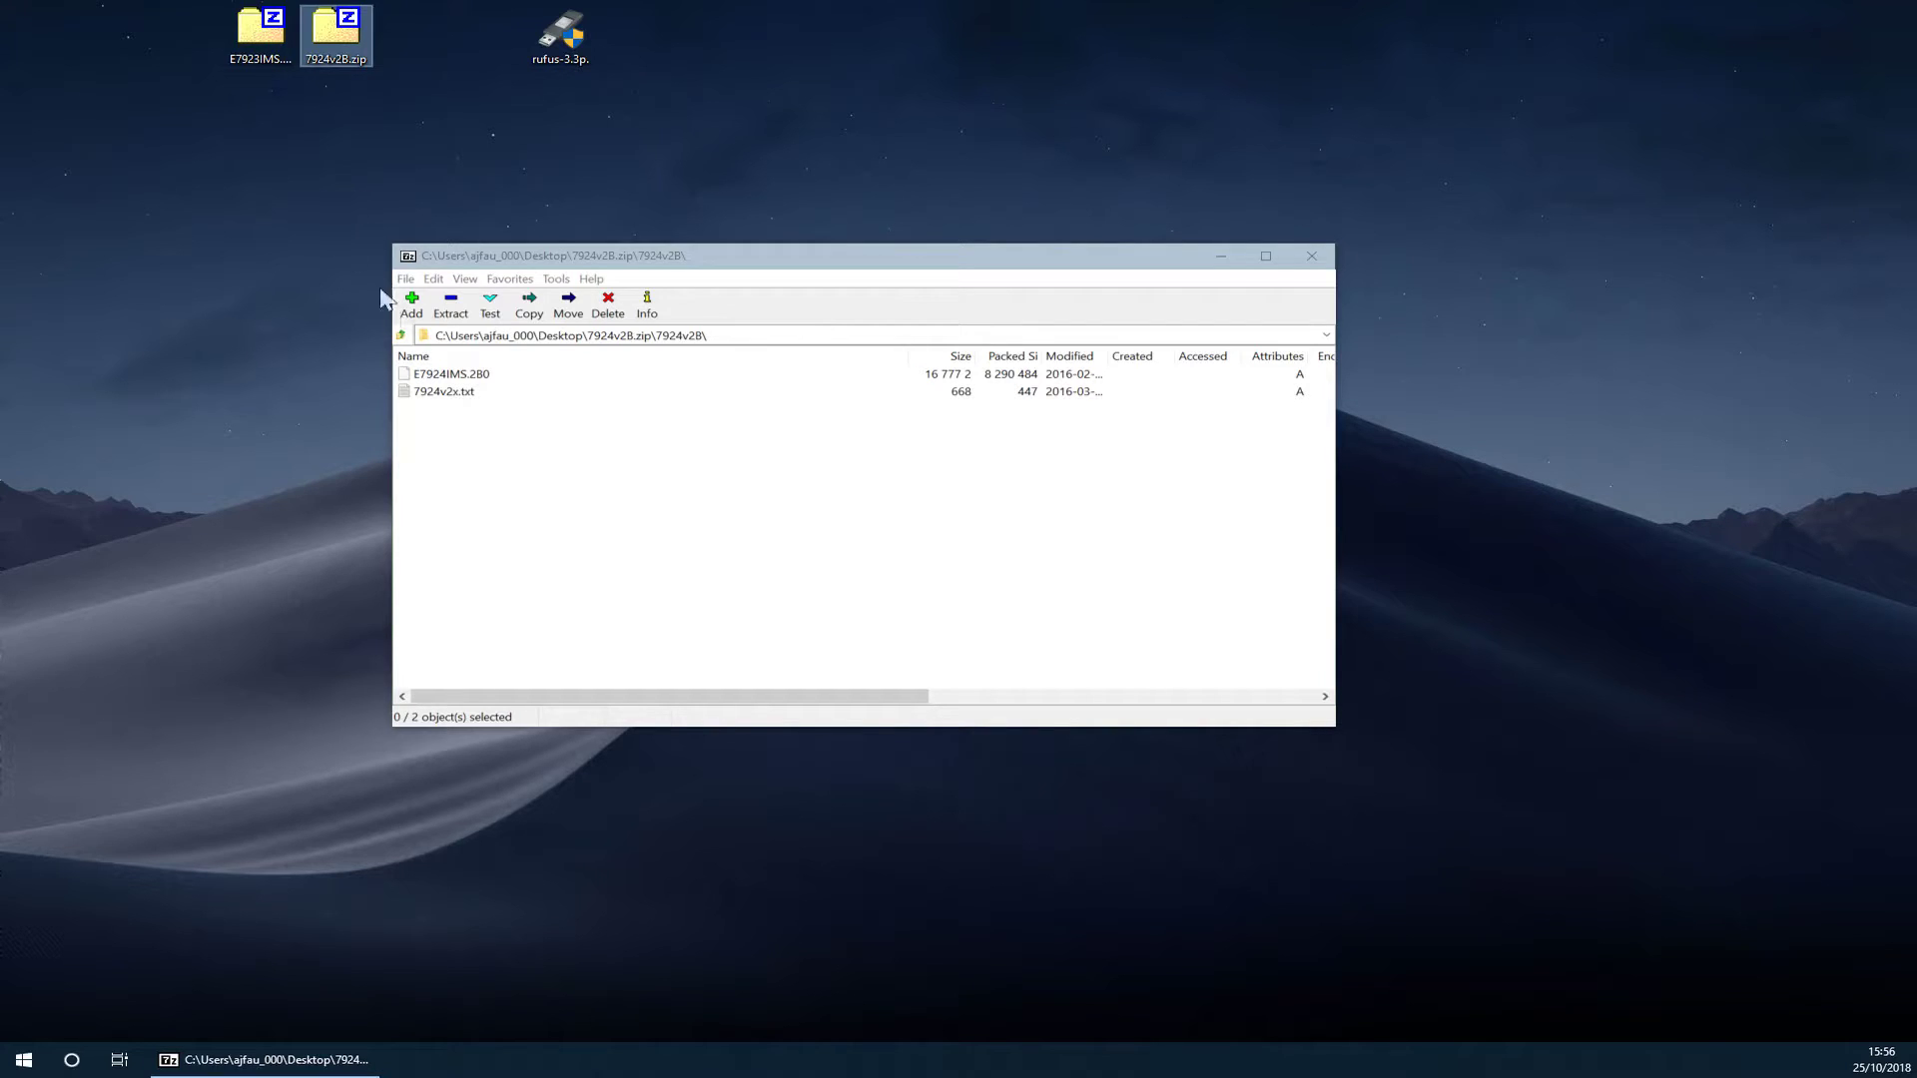
{"action": "left_click_drag", "start_coordinate": [402, 365], "coordinate": [569, 500]}
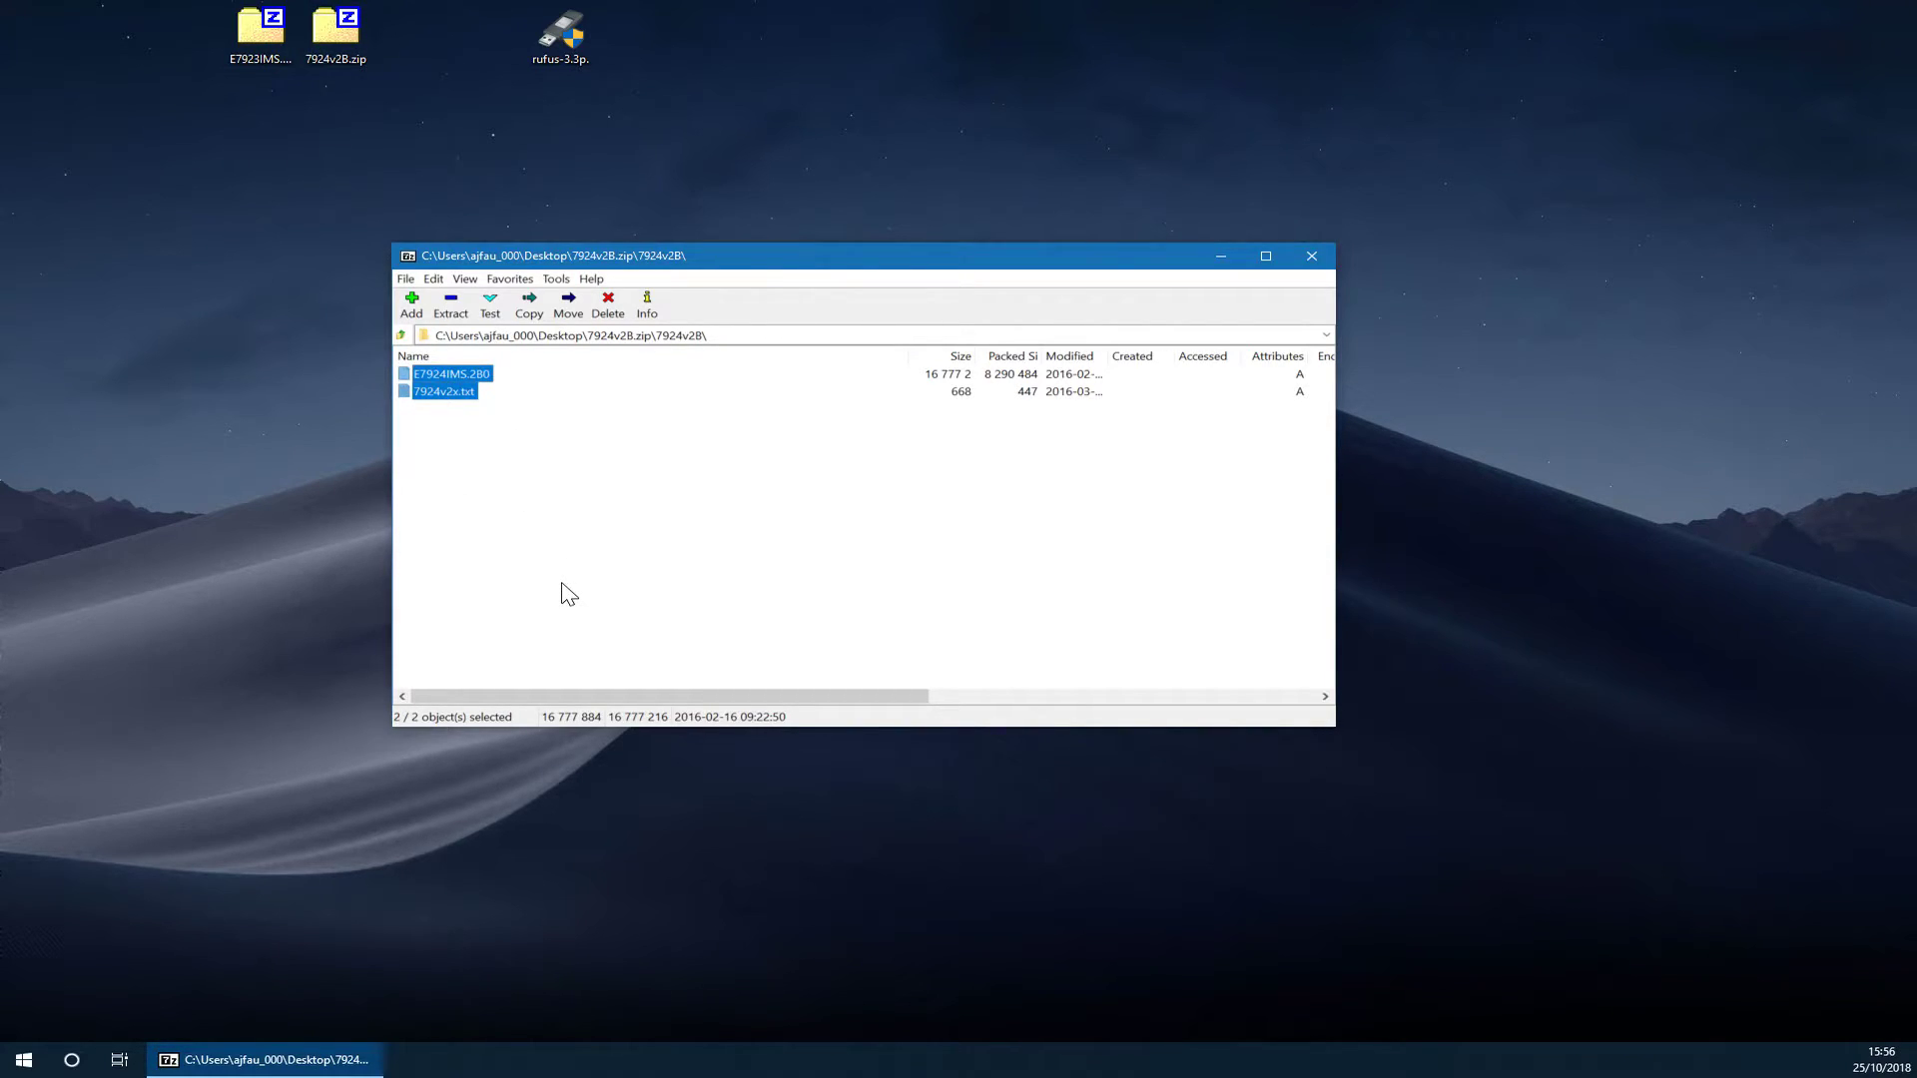
{"action": "left_click", "coordinate": [400, 335]}
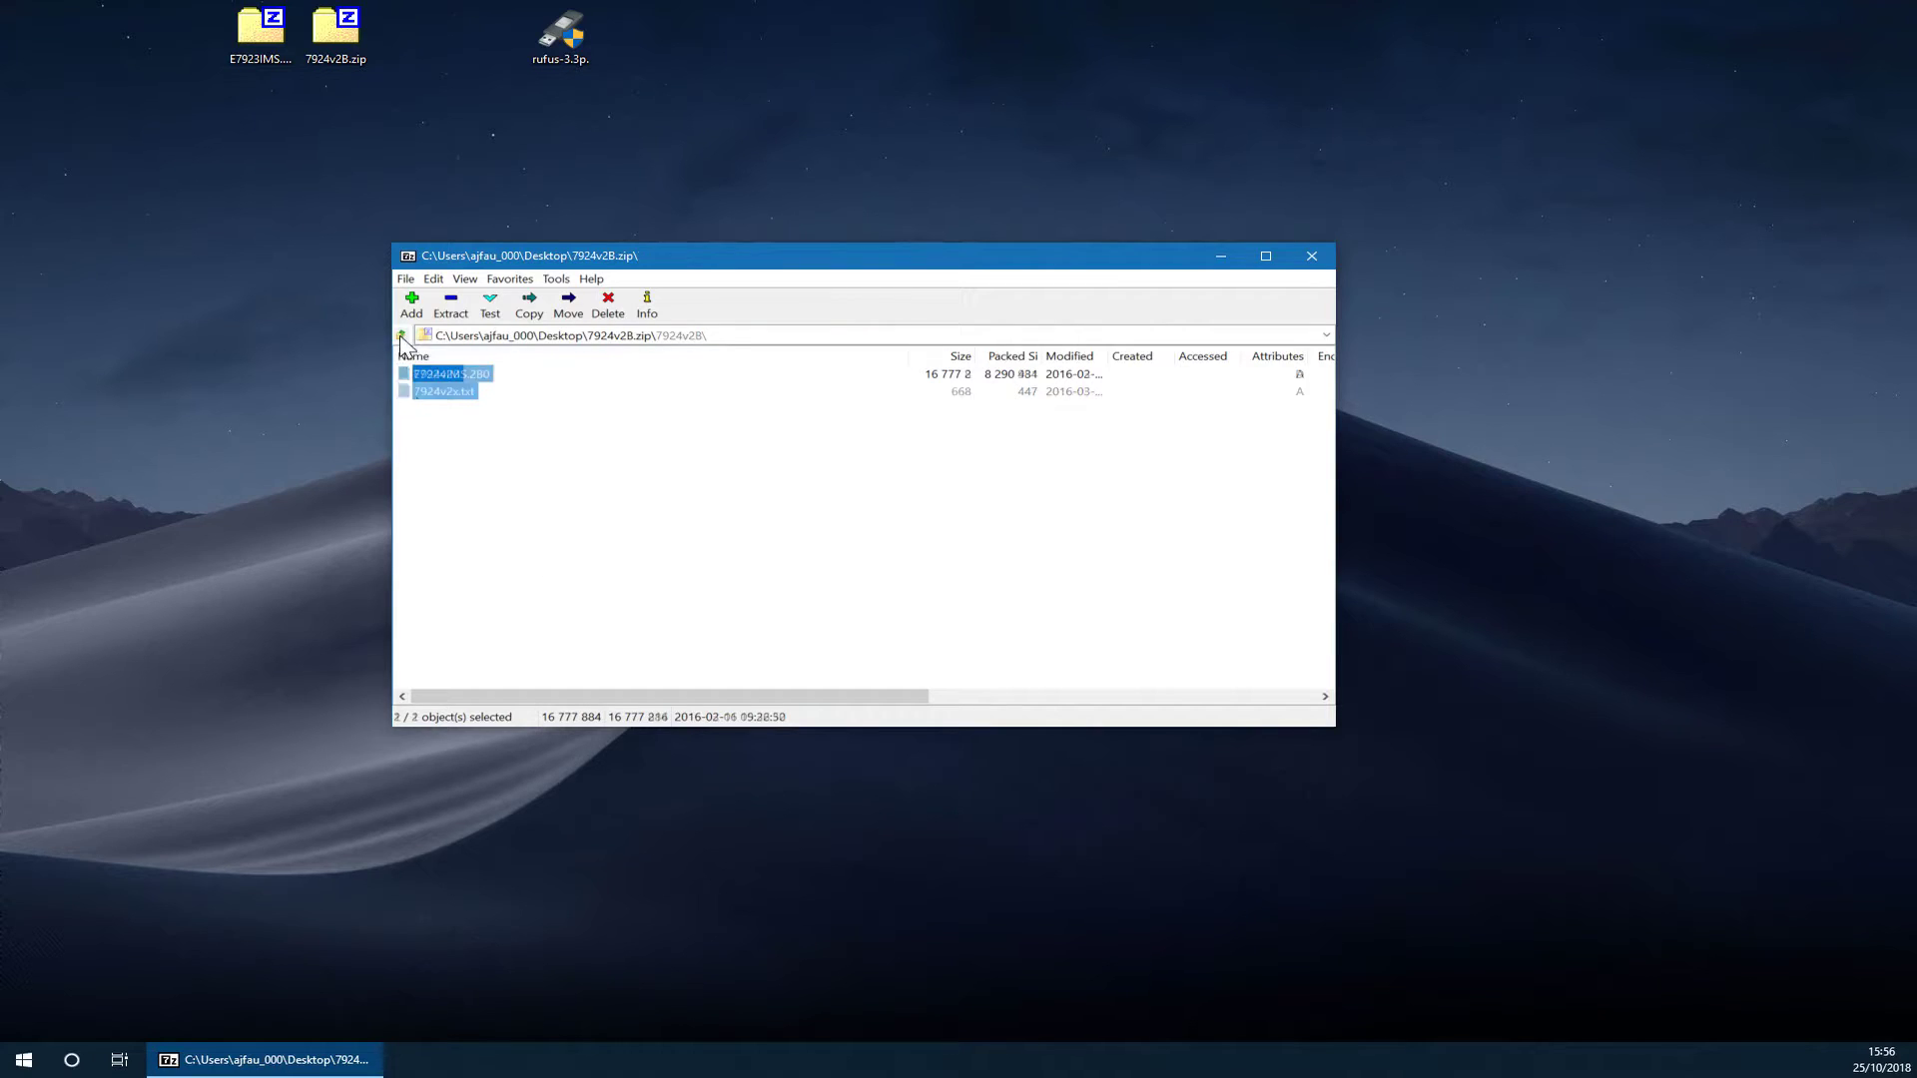
{"action": "double_click", "coordinate": [429, 374]}
{"action": "left_click_drag", "start_coordinate": [591, 532], "coordinate": [362, 333]}
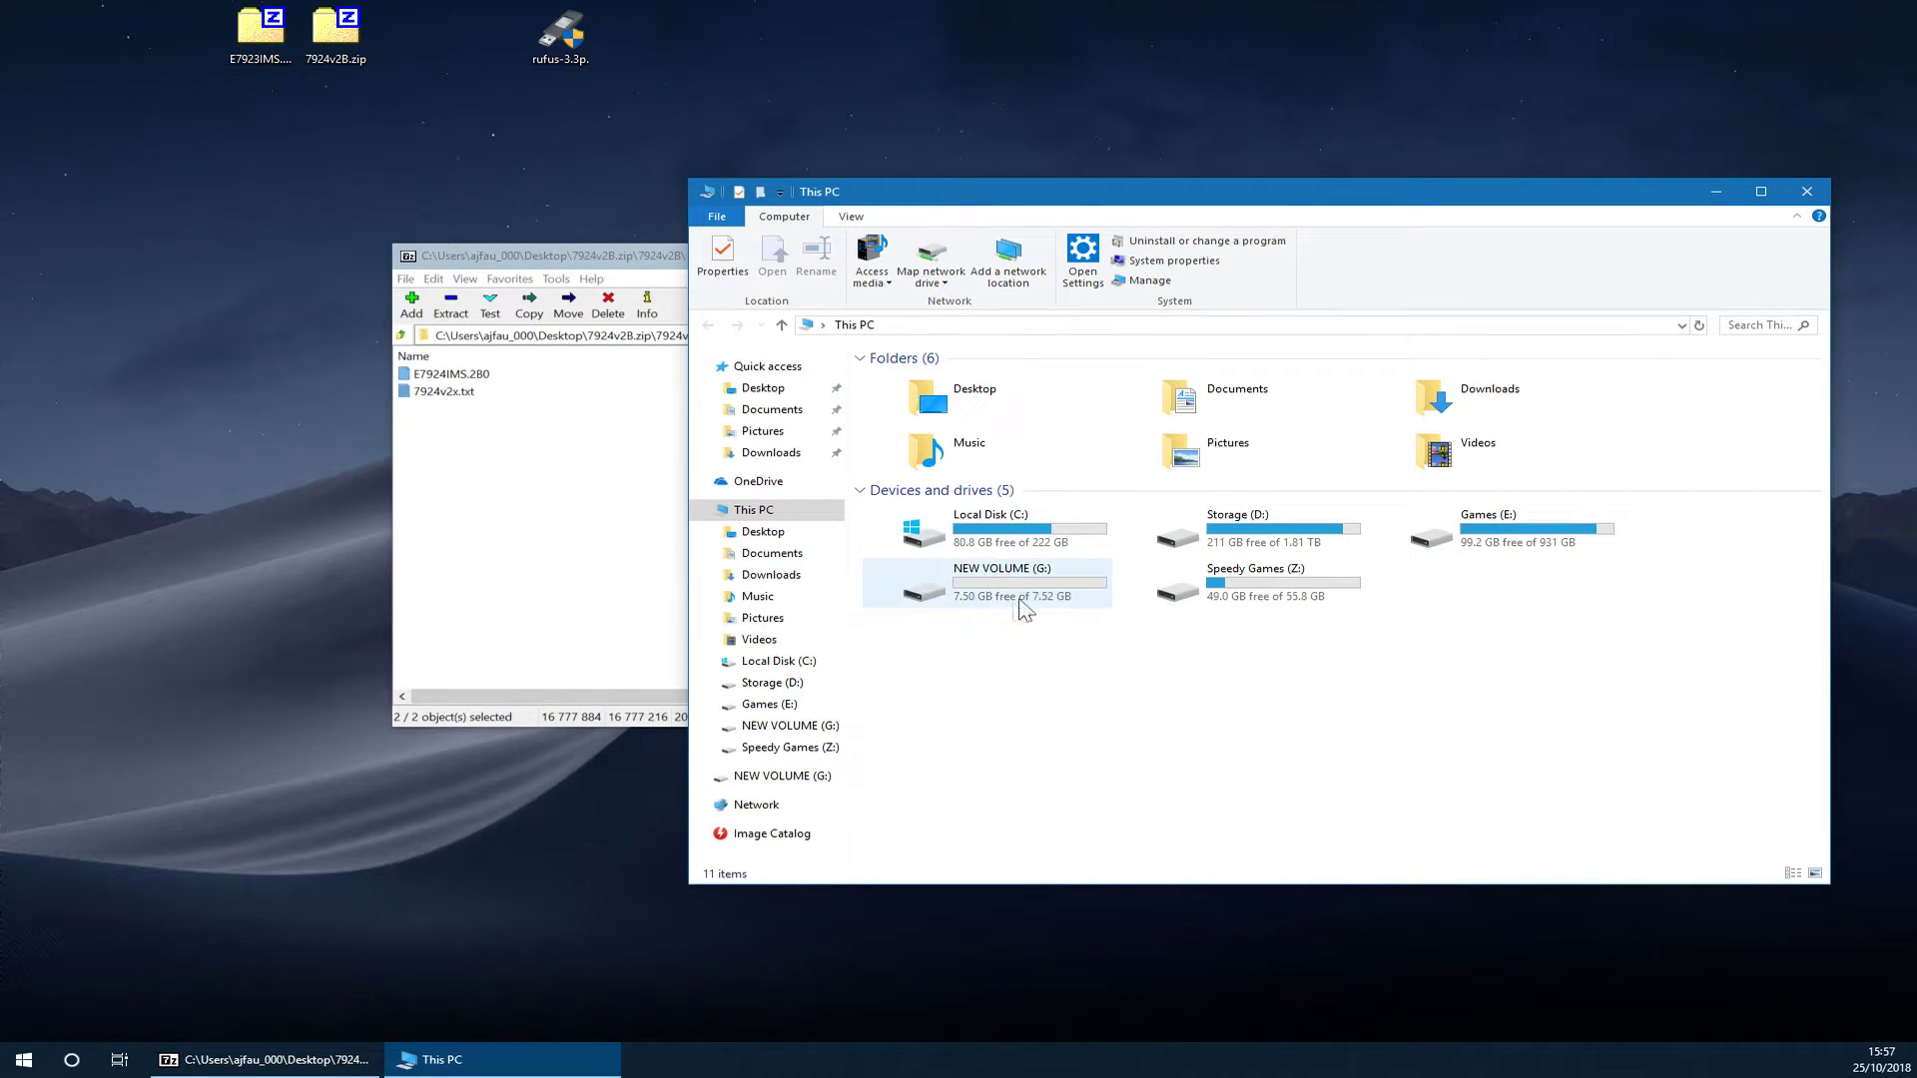
{"action": "left_click", "coordinate": [1023, 607]}
Set up a format of NEW VOLUME (G:) as FAT32 with default allocation size.
{"action": "right_click", "coordinate": [995, 594]}
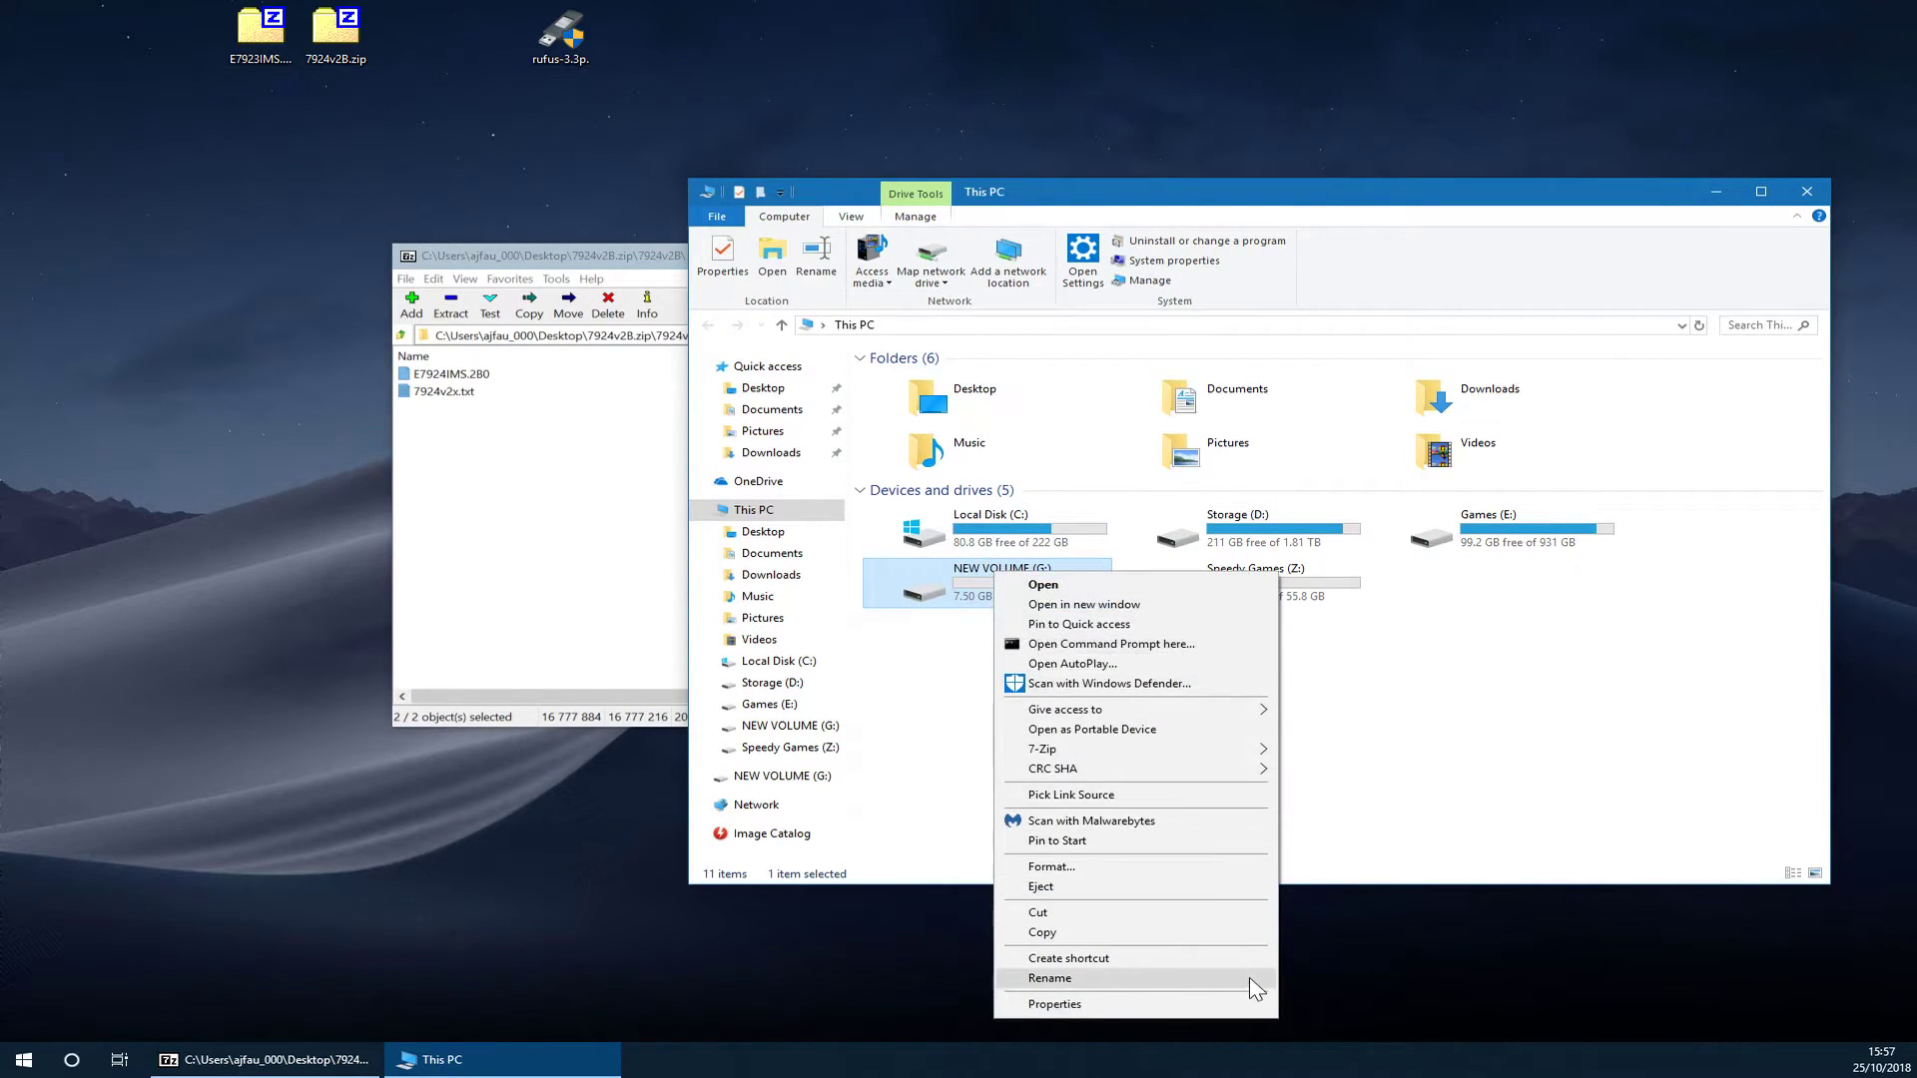
{"action": "left_click", "coordinate": [1072, 871]}
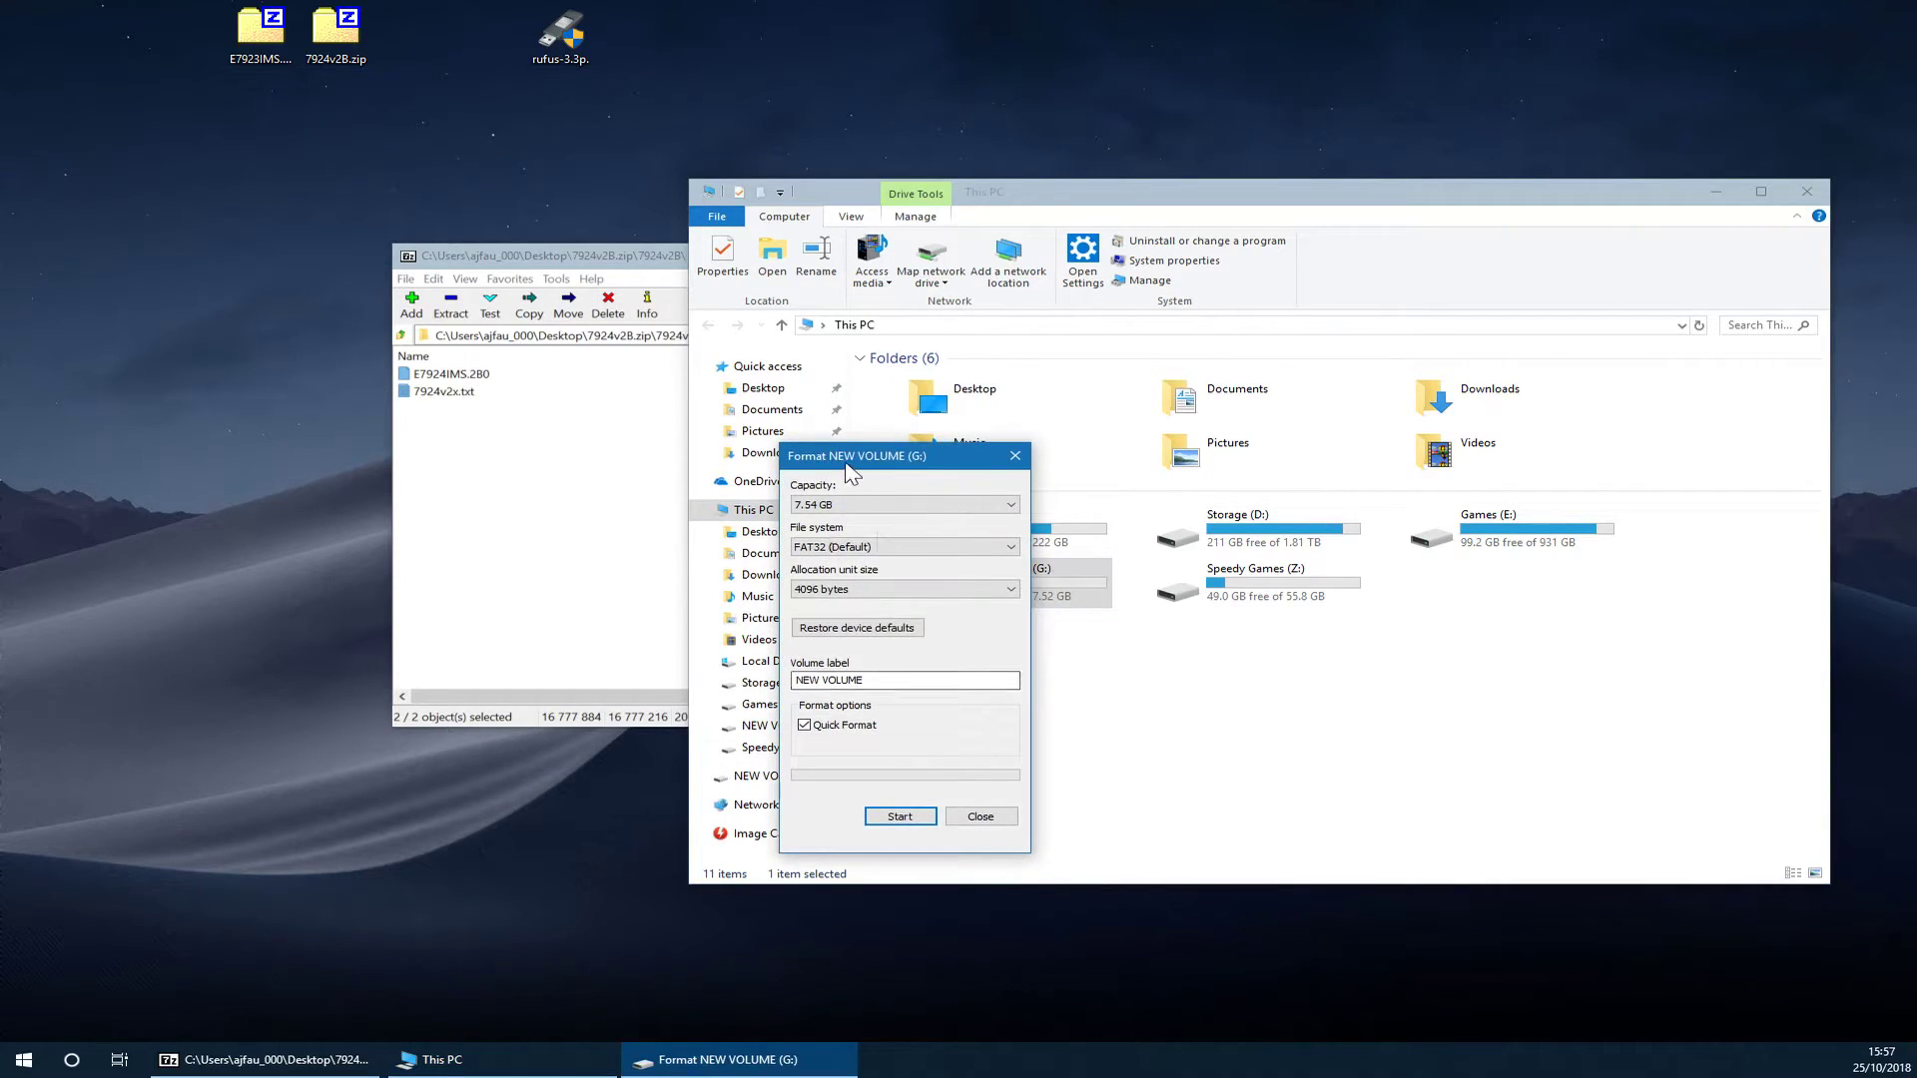
{"action": "left_click_drag", "start_coordinate": [859, 456], "coordinate": [945, 456]}
{"action": "left_click", "coordinate": [904, 551]}
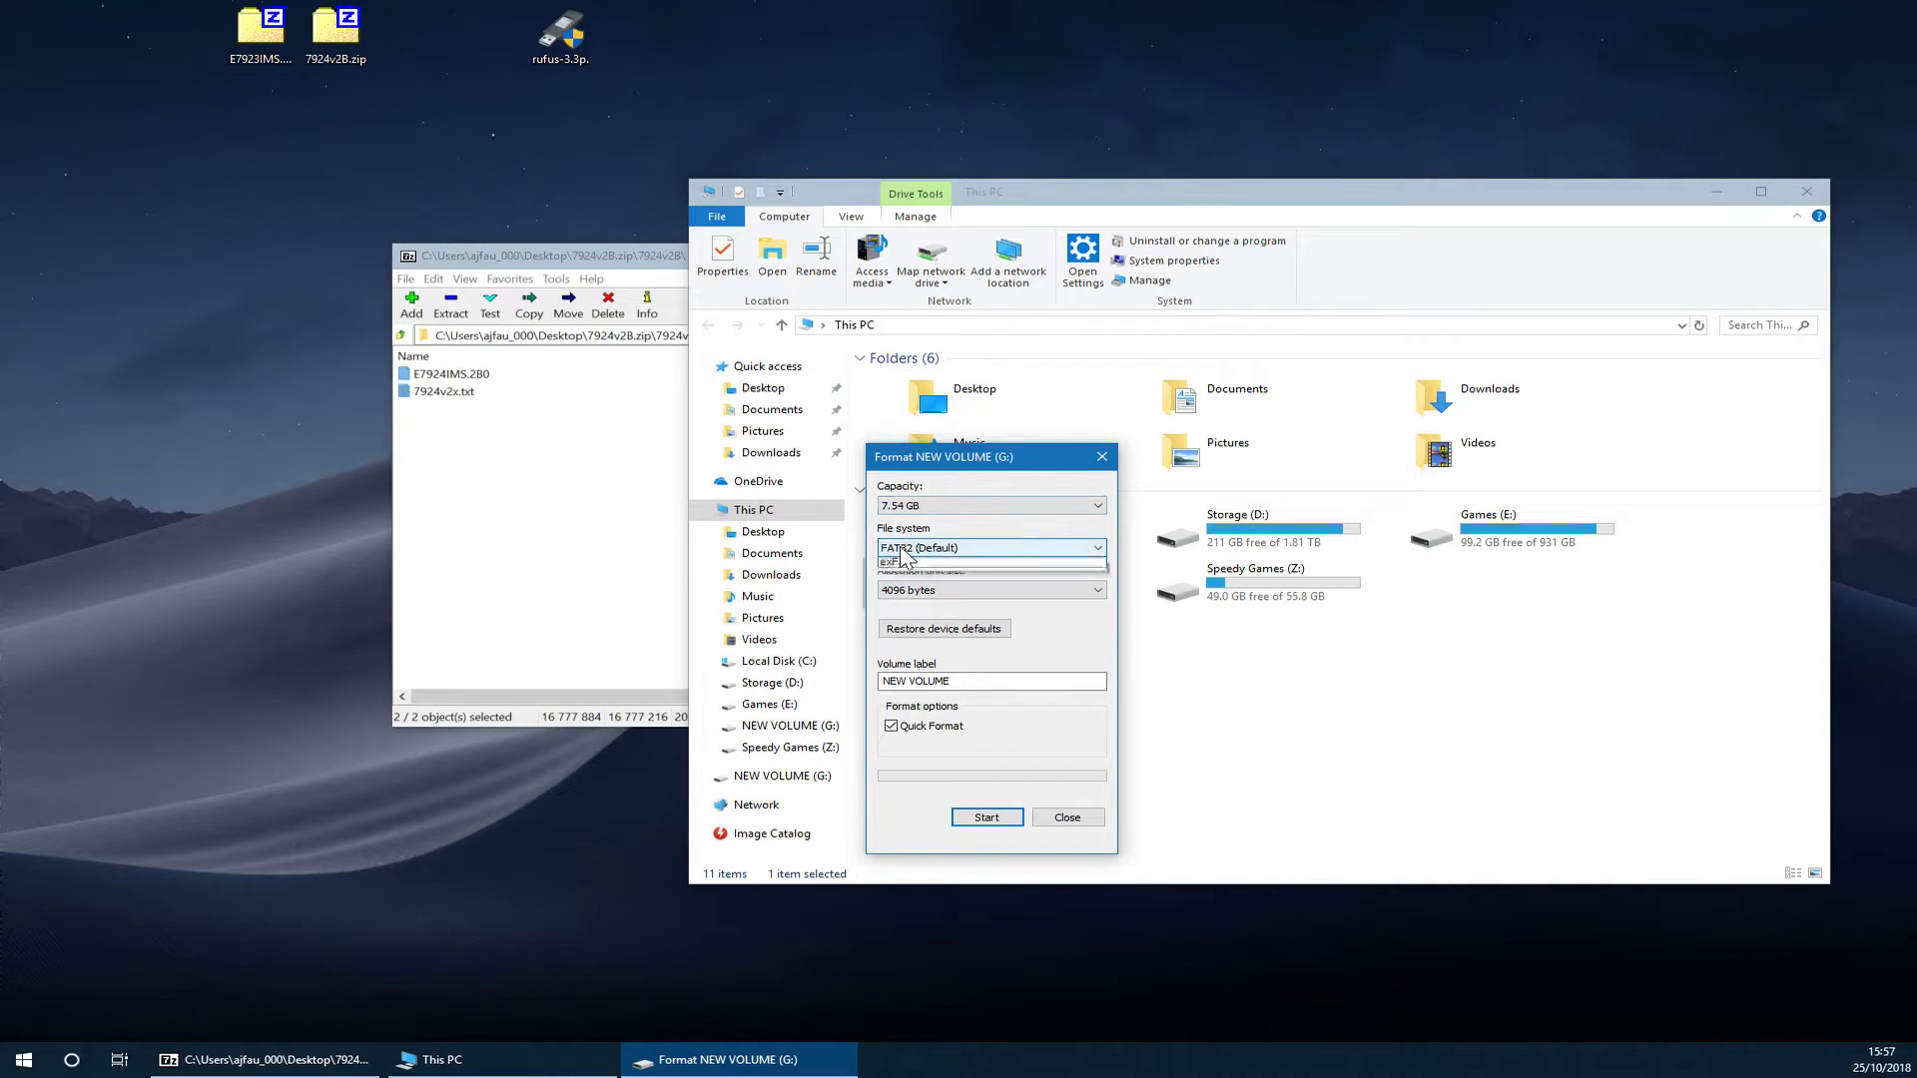
{"action": "left_click", "coordinate": [904, 562]}
{"action": "left_click", "coordinate": [901, 591]}
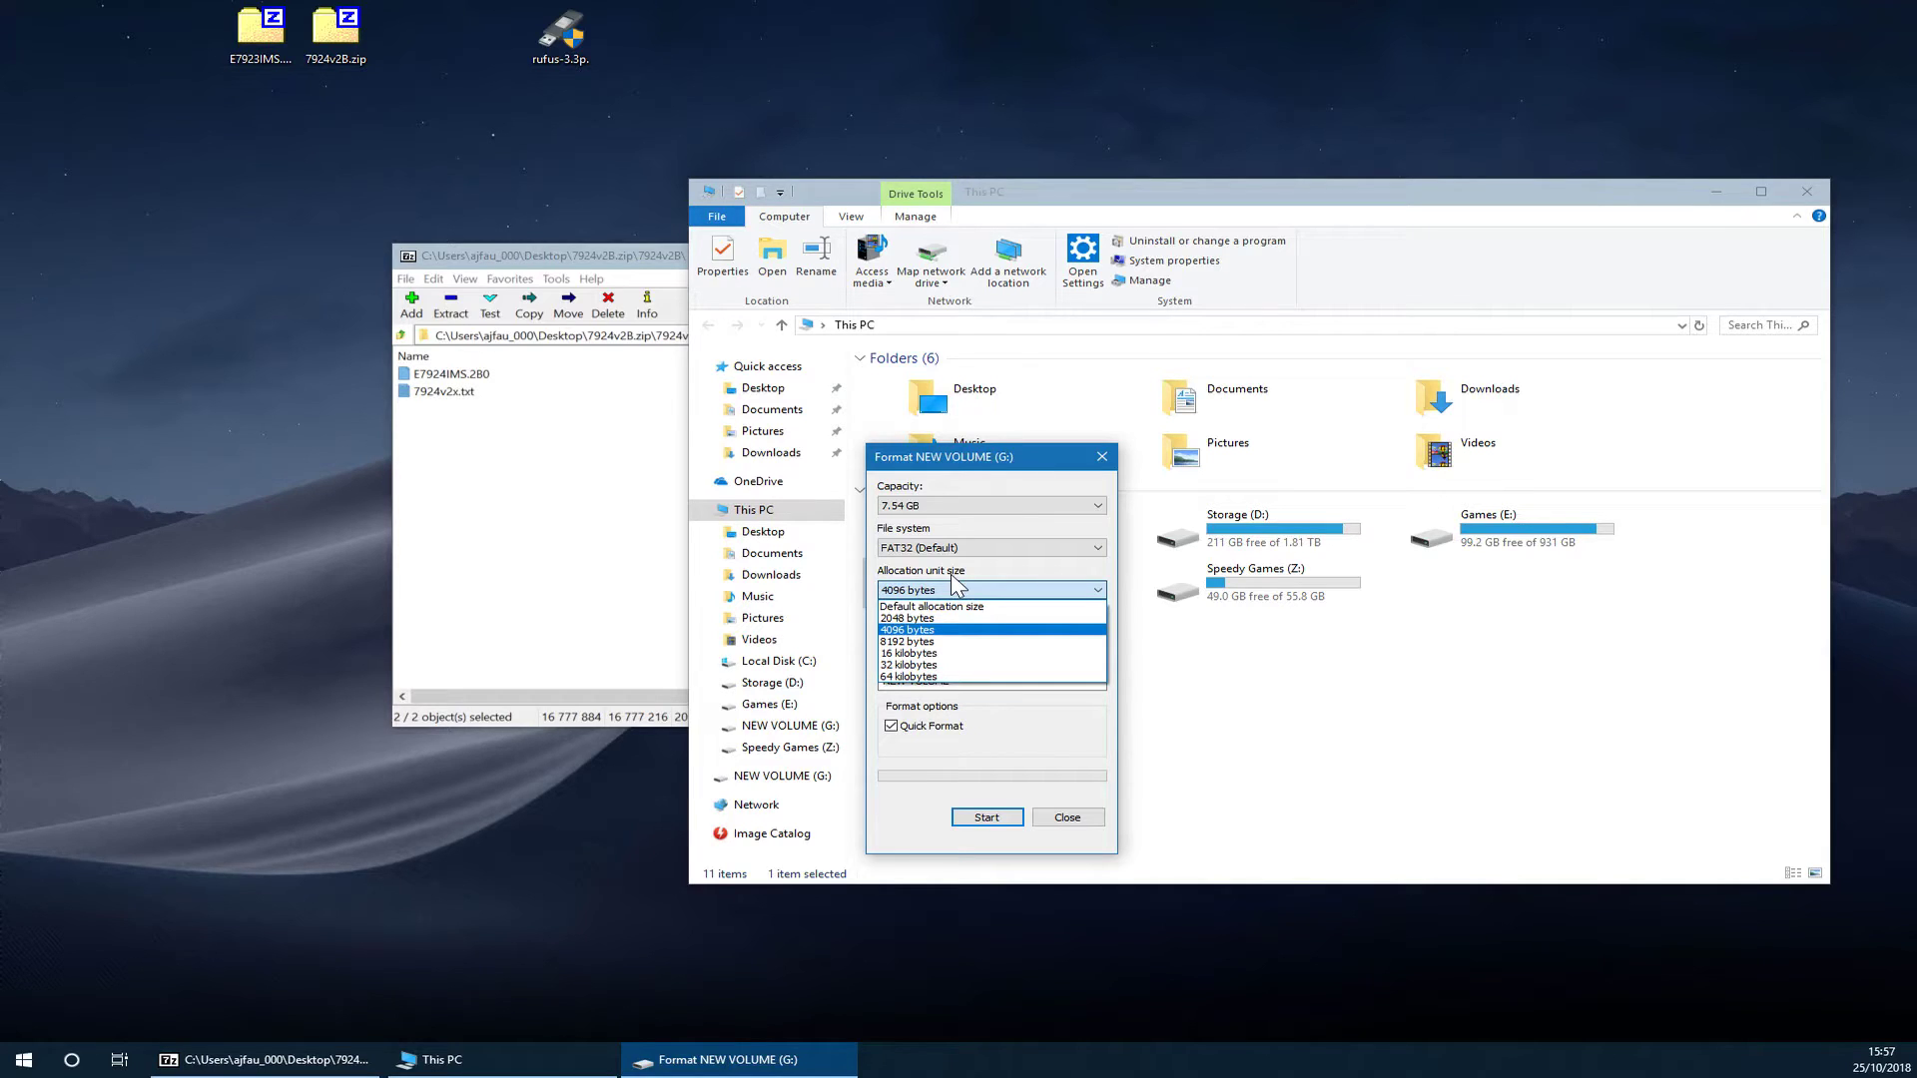
{"action": "left_click", "coordinate": [934, 606]}
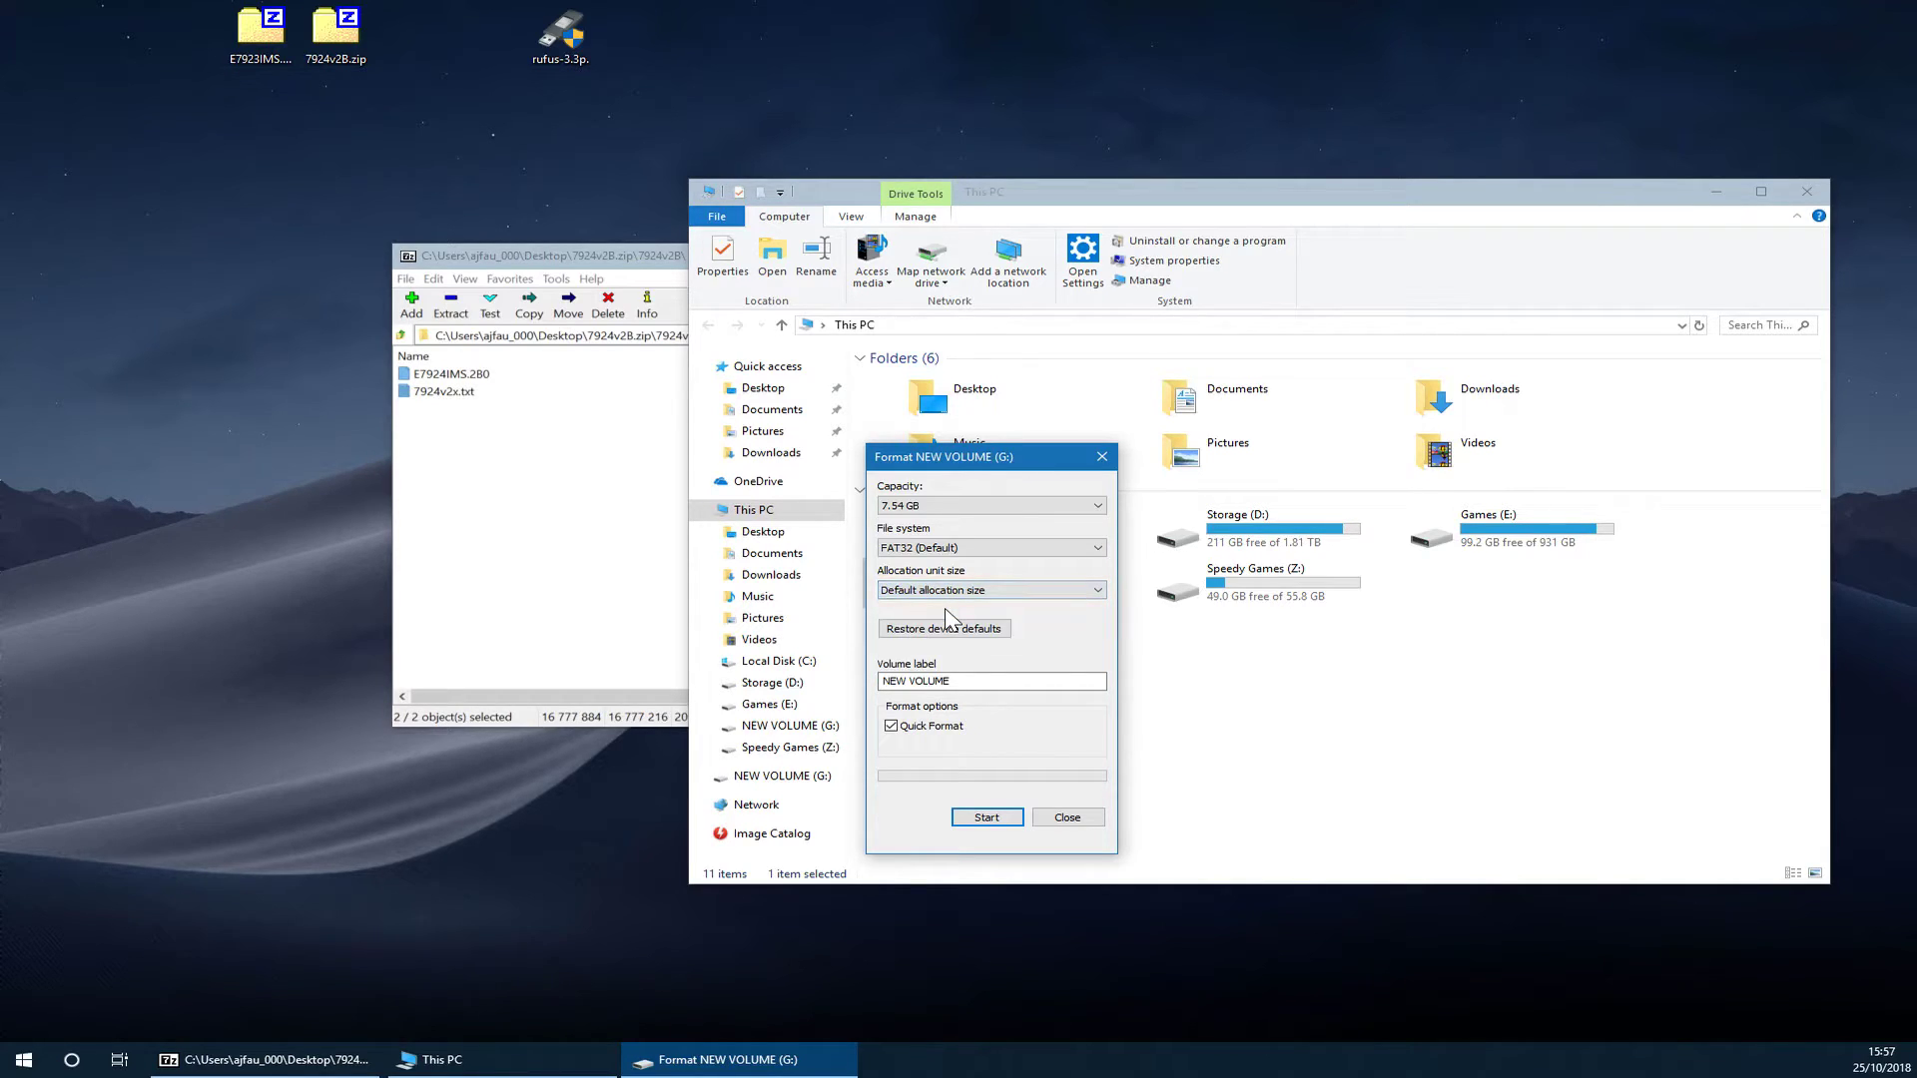
{"action": "key", "text": "Tab"}
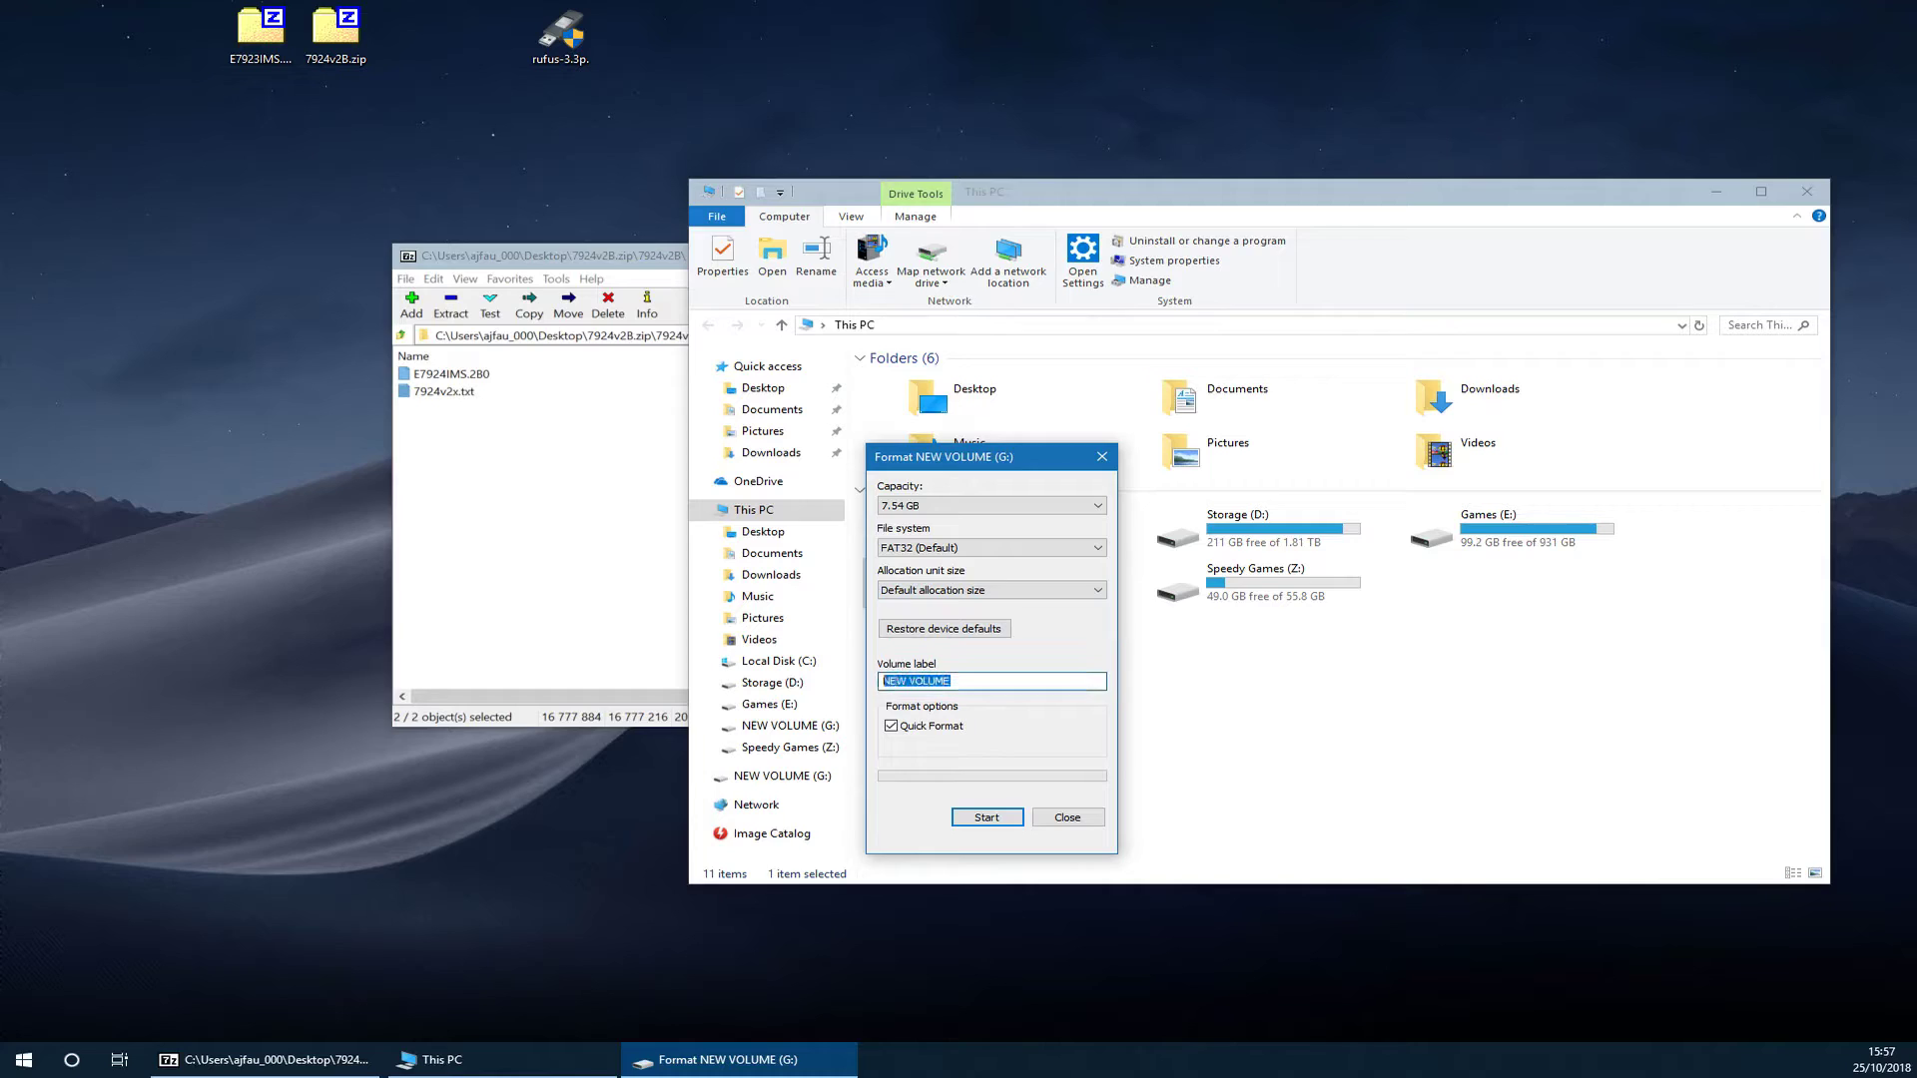
Run the format, confirm erasing the data, close the window, and open the empty G: drive.
{"action": "left_click", "coordinate": [978, 816]}
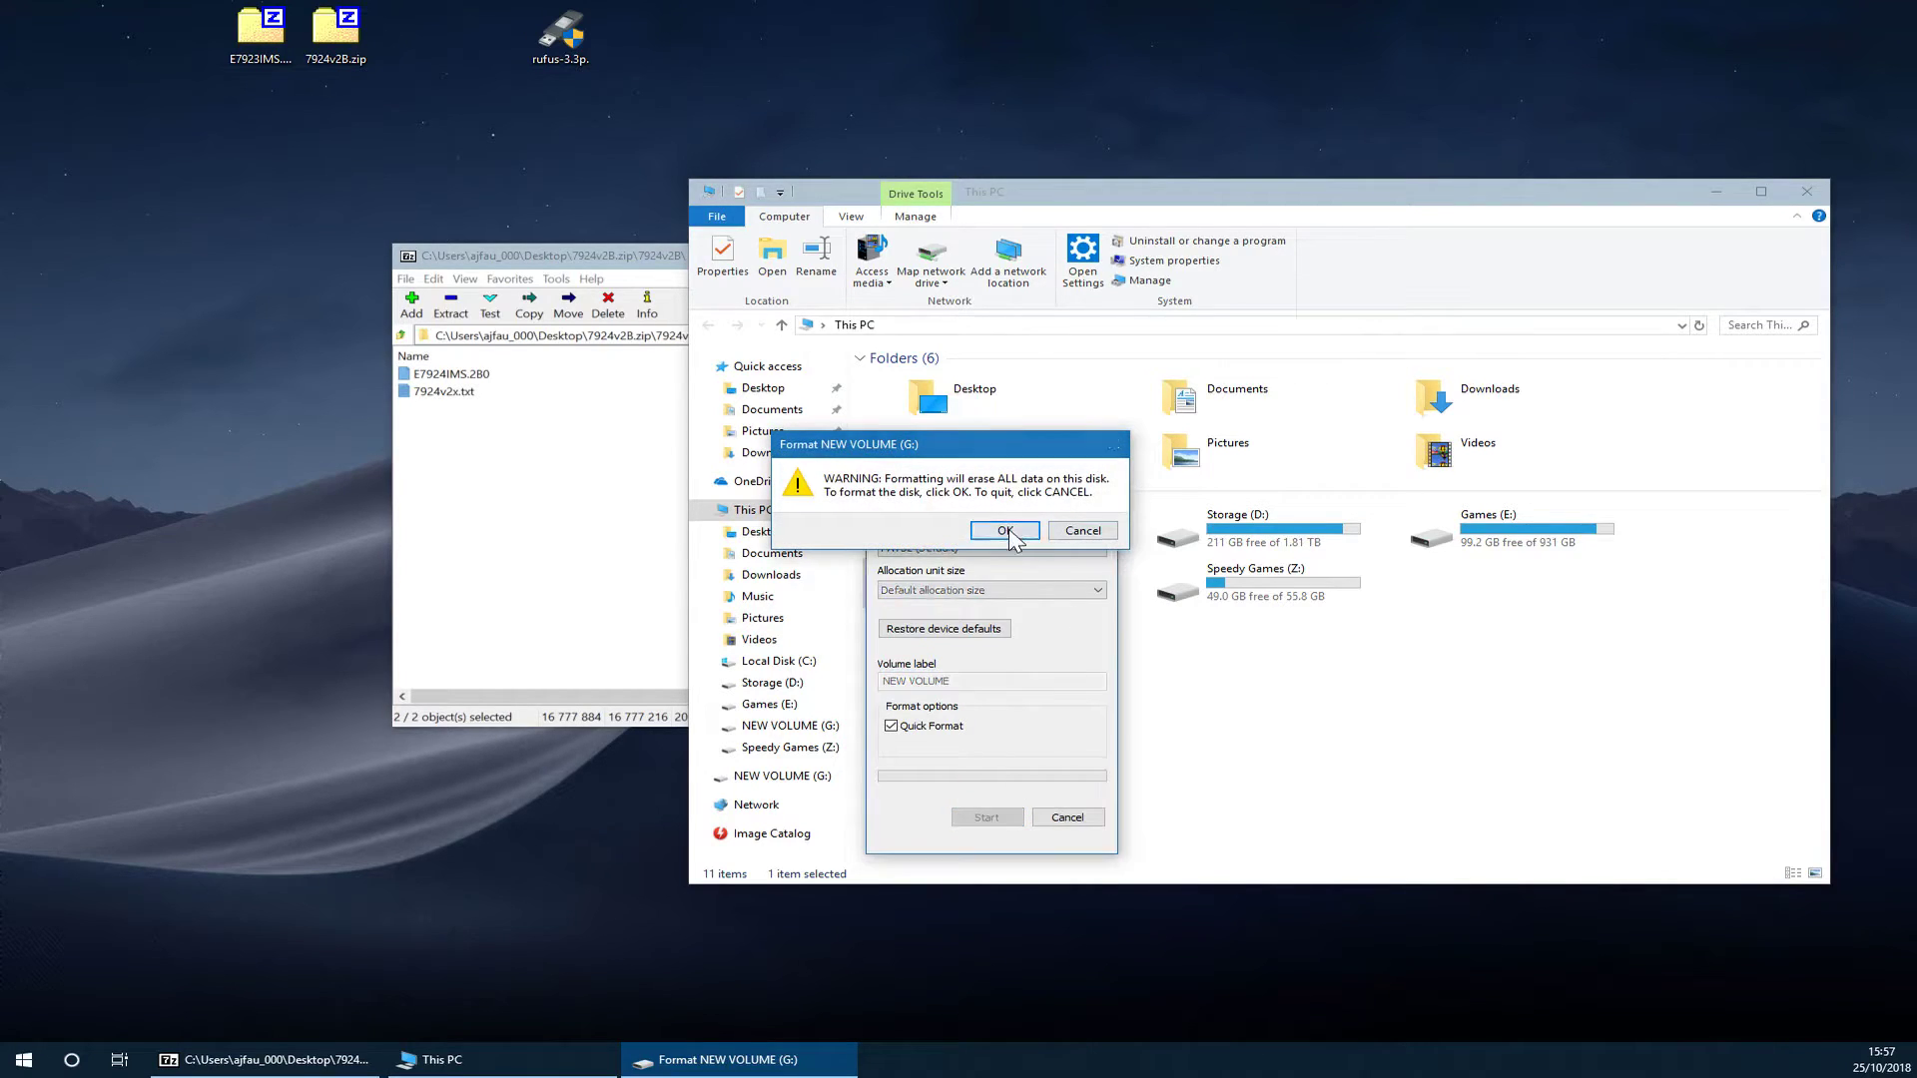
{"action": "left_click", "coordinate": [1005, 531]}
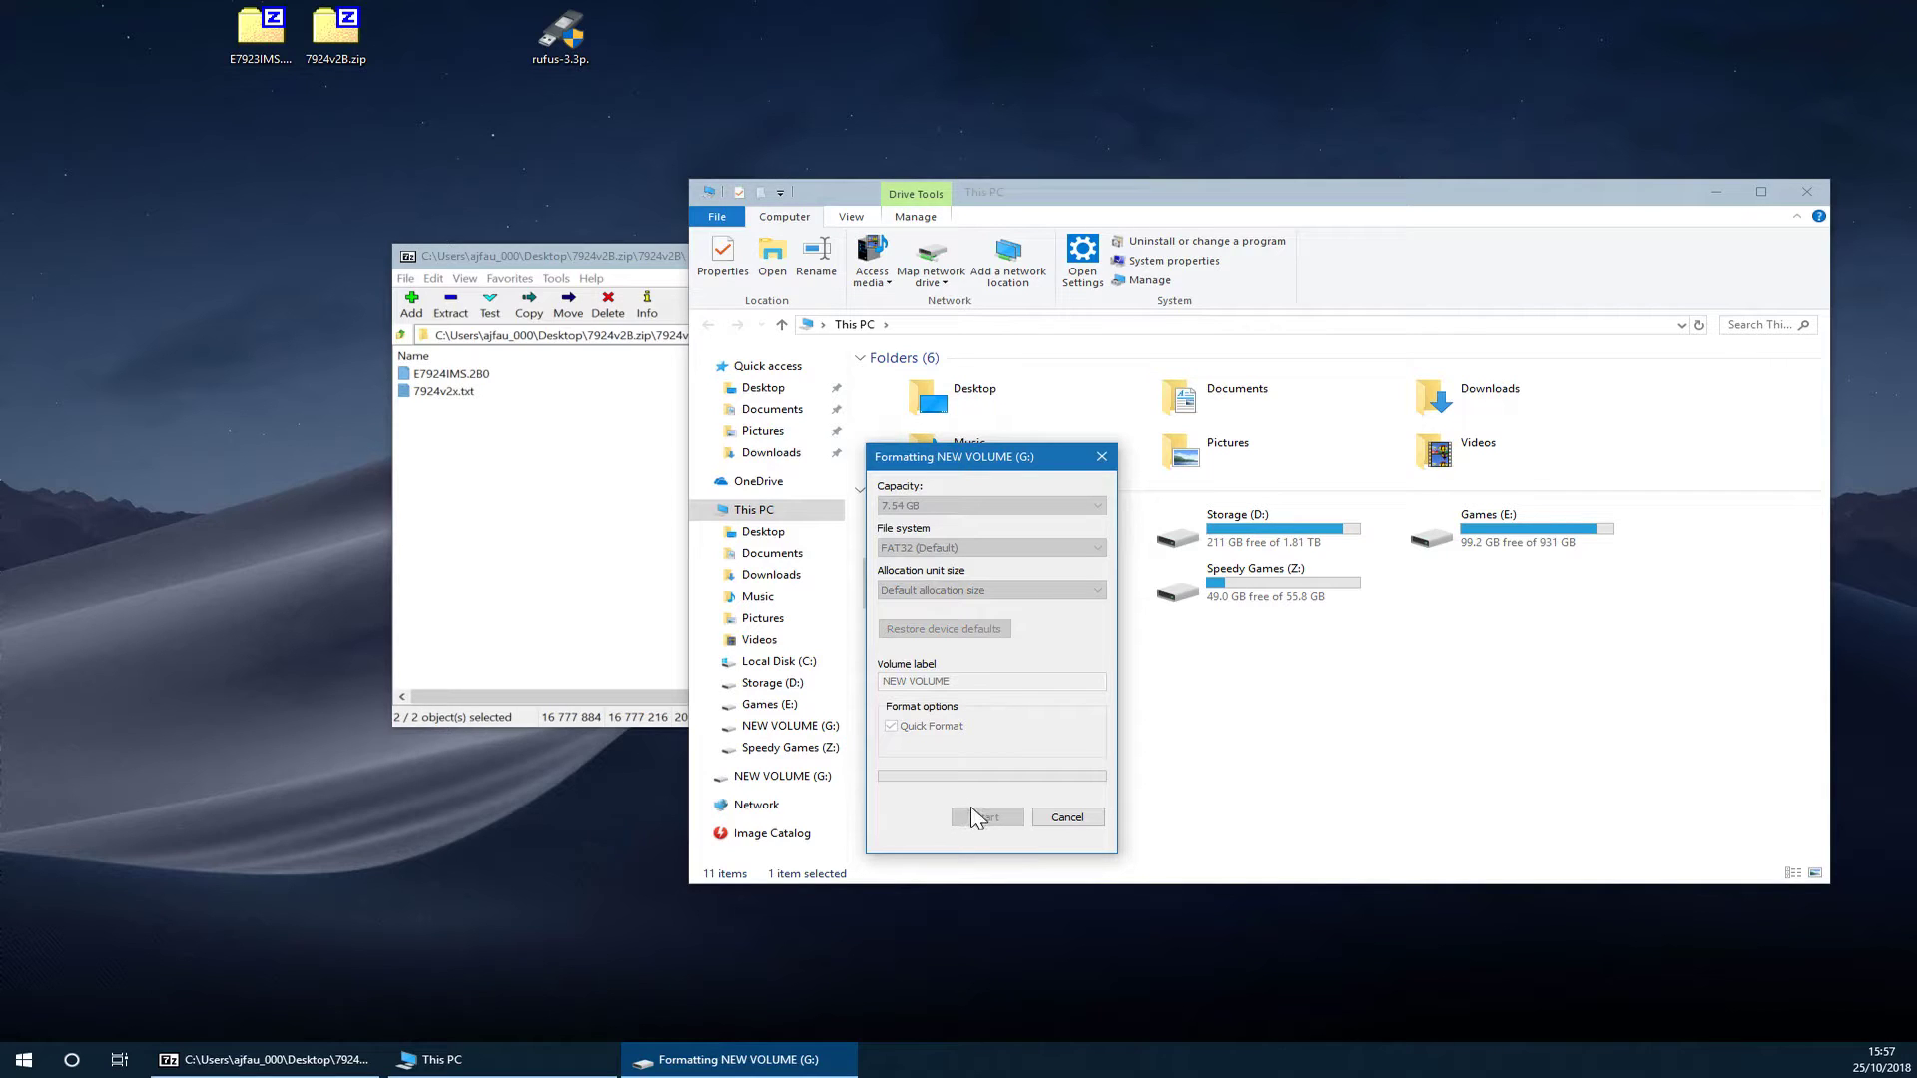
{"action": "left_click", "coordinate": [1084, 524]}
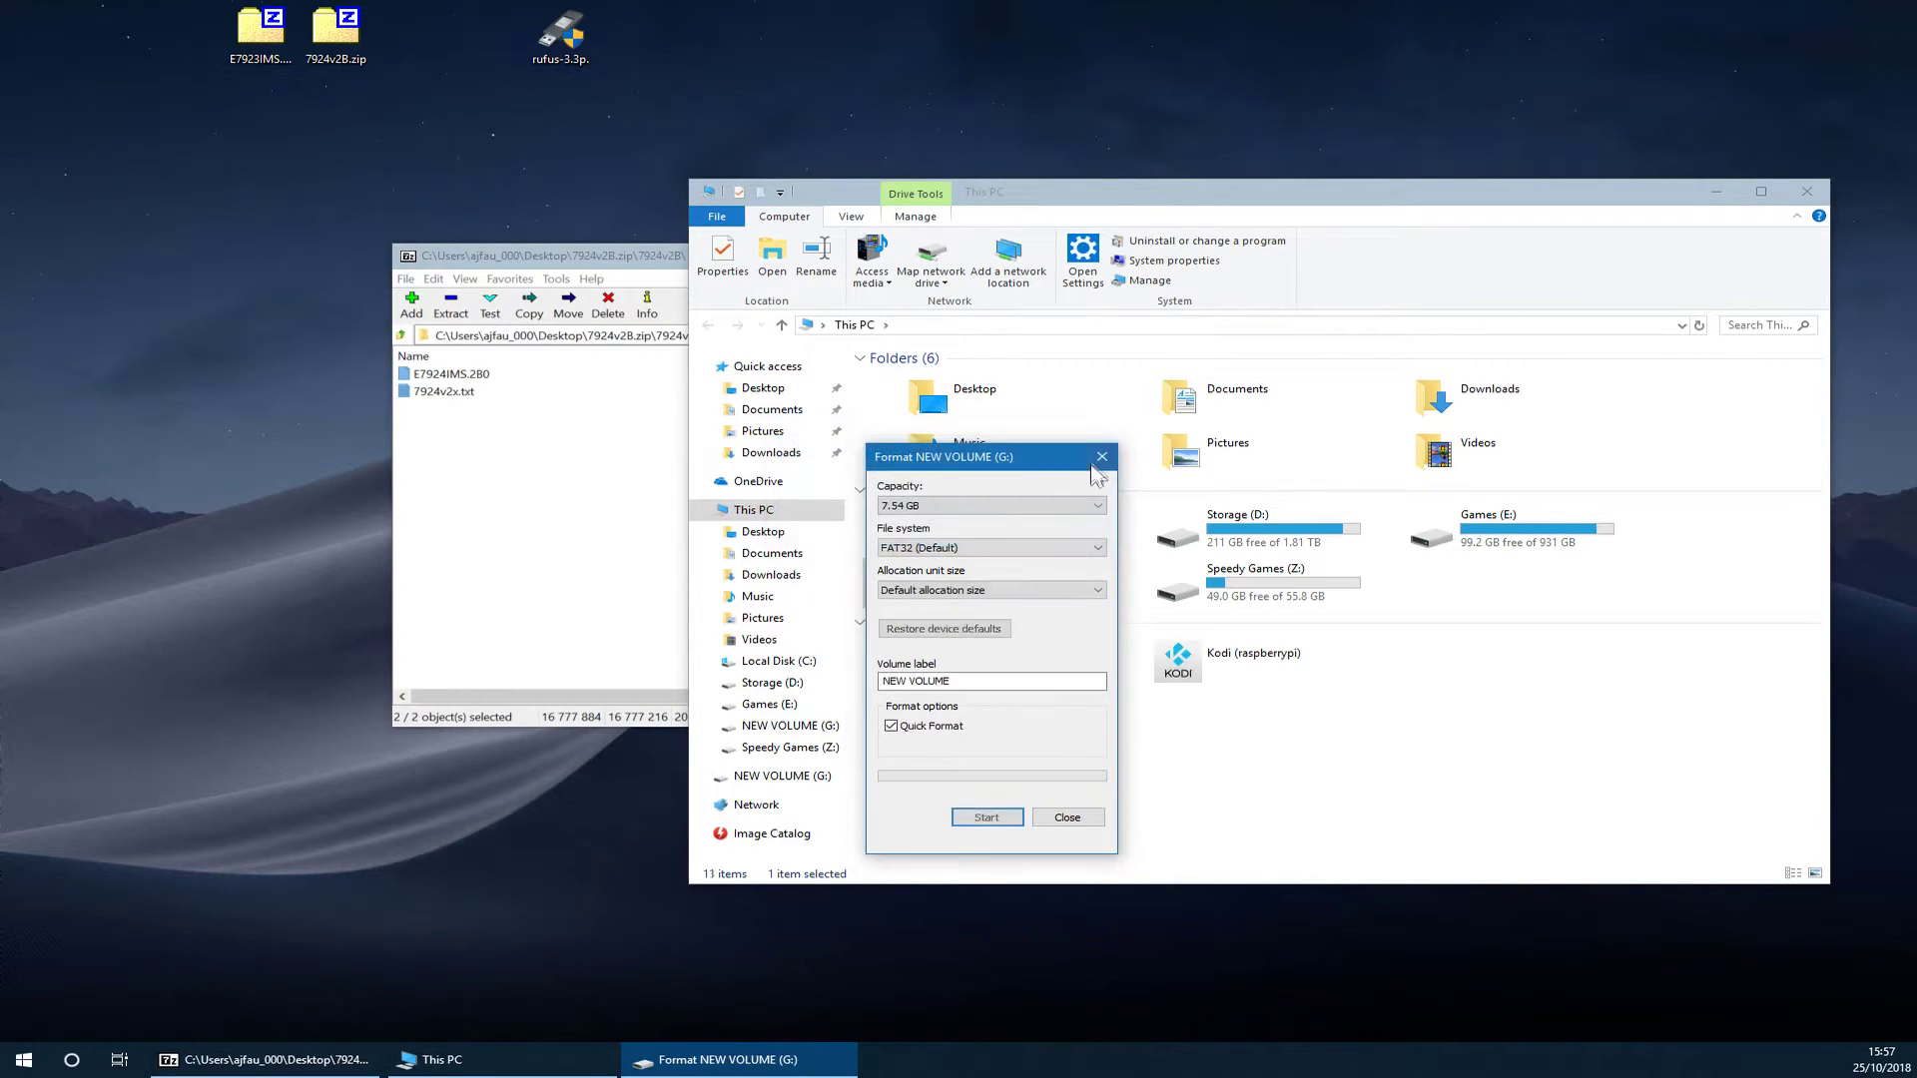
{"action": "left_click", "coordinate": [1101, 457]}
{"action": "double_click", "coordinate": [998, 606]}
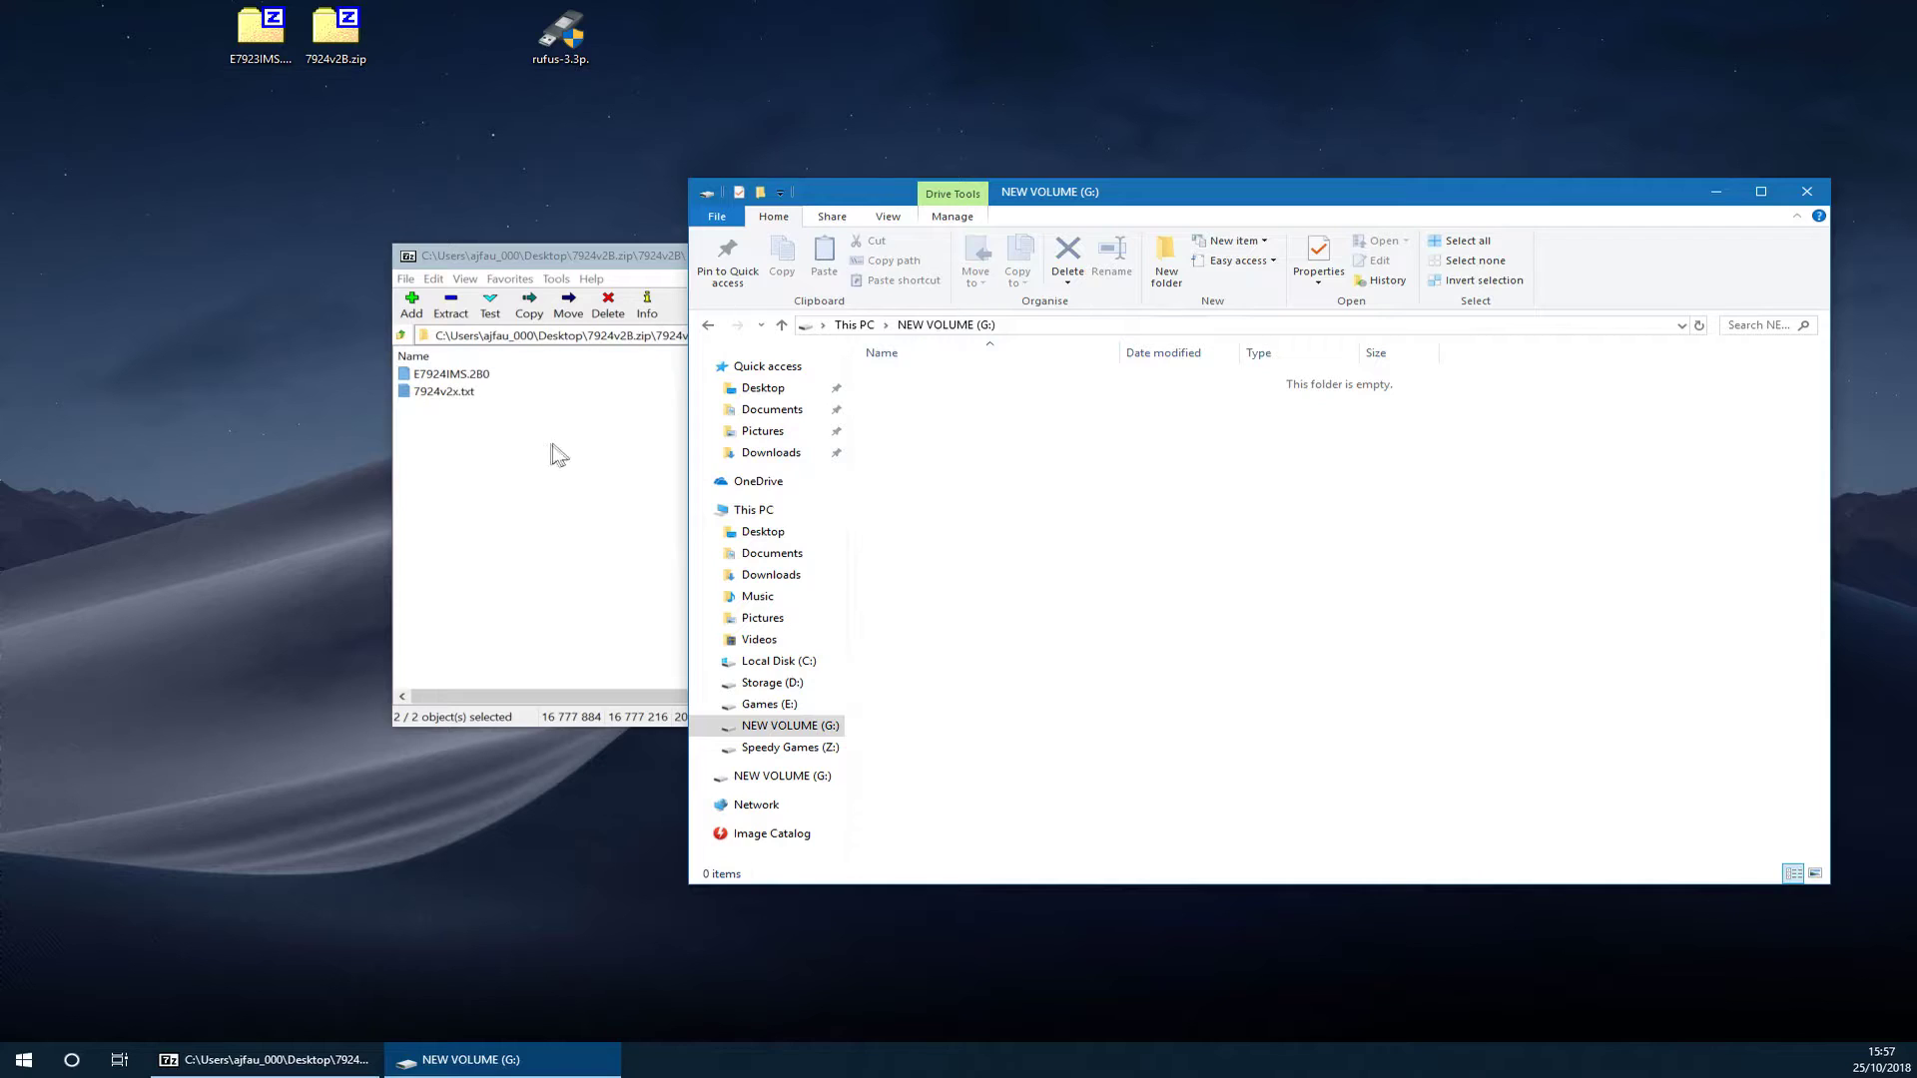
Drag both BIOS files from 7-Zip onto NEW VOLUME (G:), then close 7-Zip.
{"action": "left_click_drag", "start_coordinate": [549, 256], "coordinate": [345, 239]}
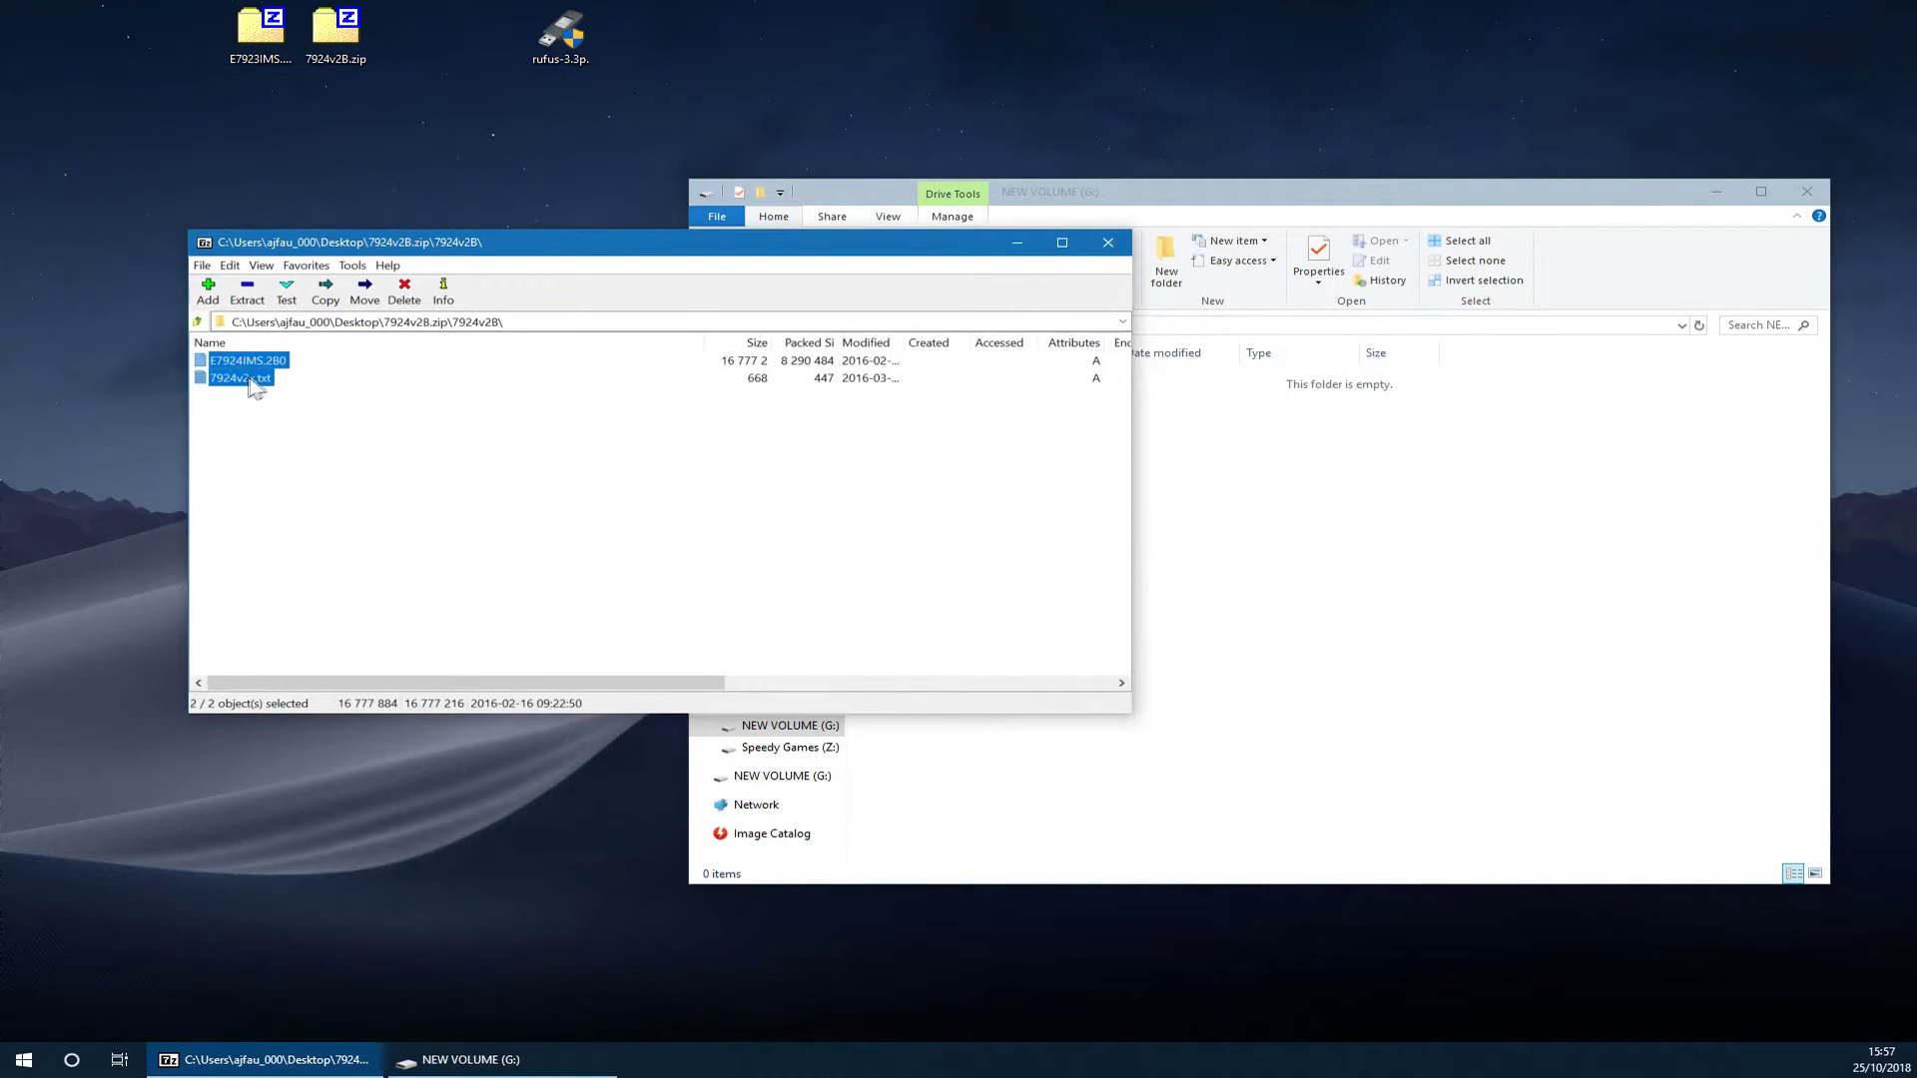
{"action": "left_click_drag", "start_coordinate": [255, 387], "coordinate": [1158, 469]}
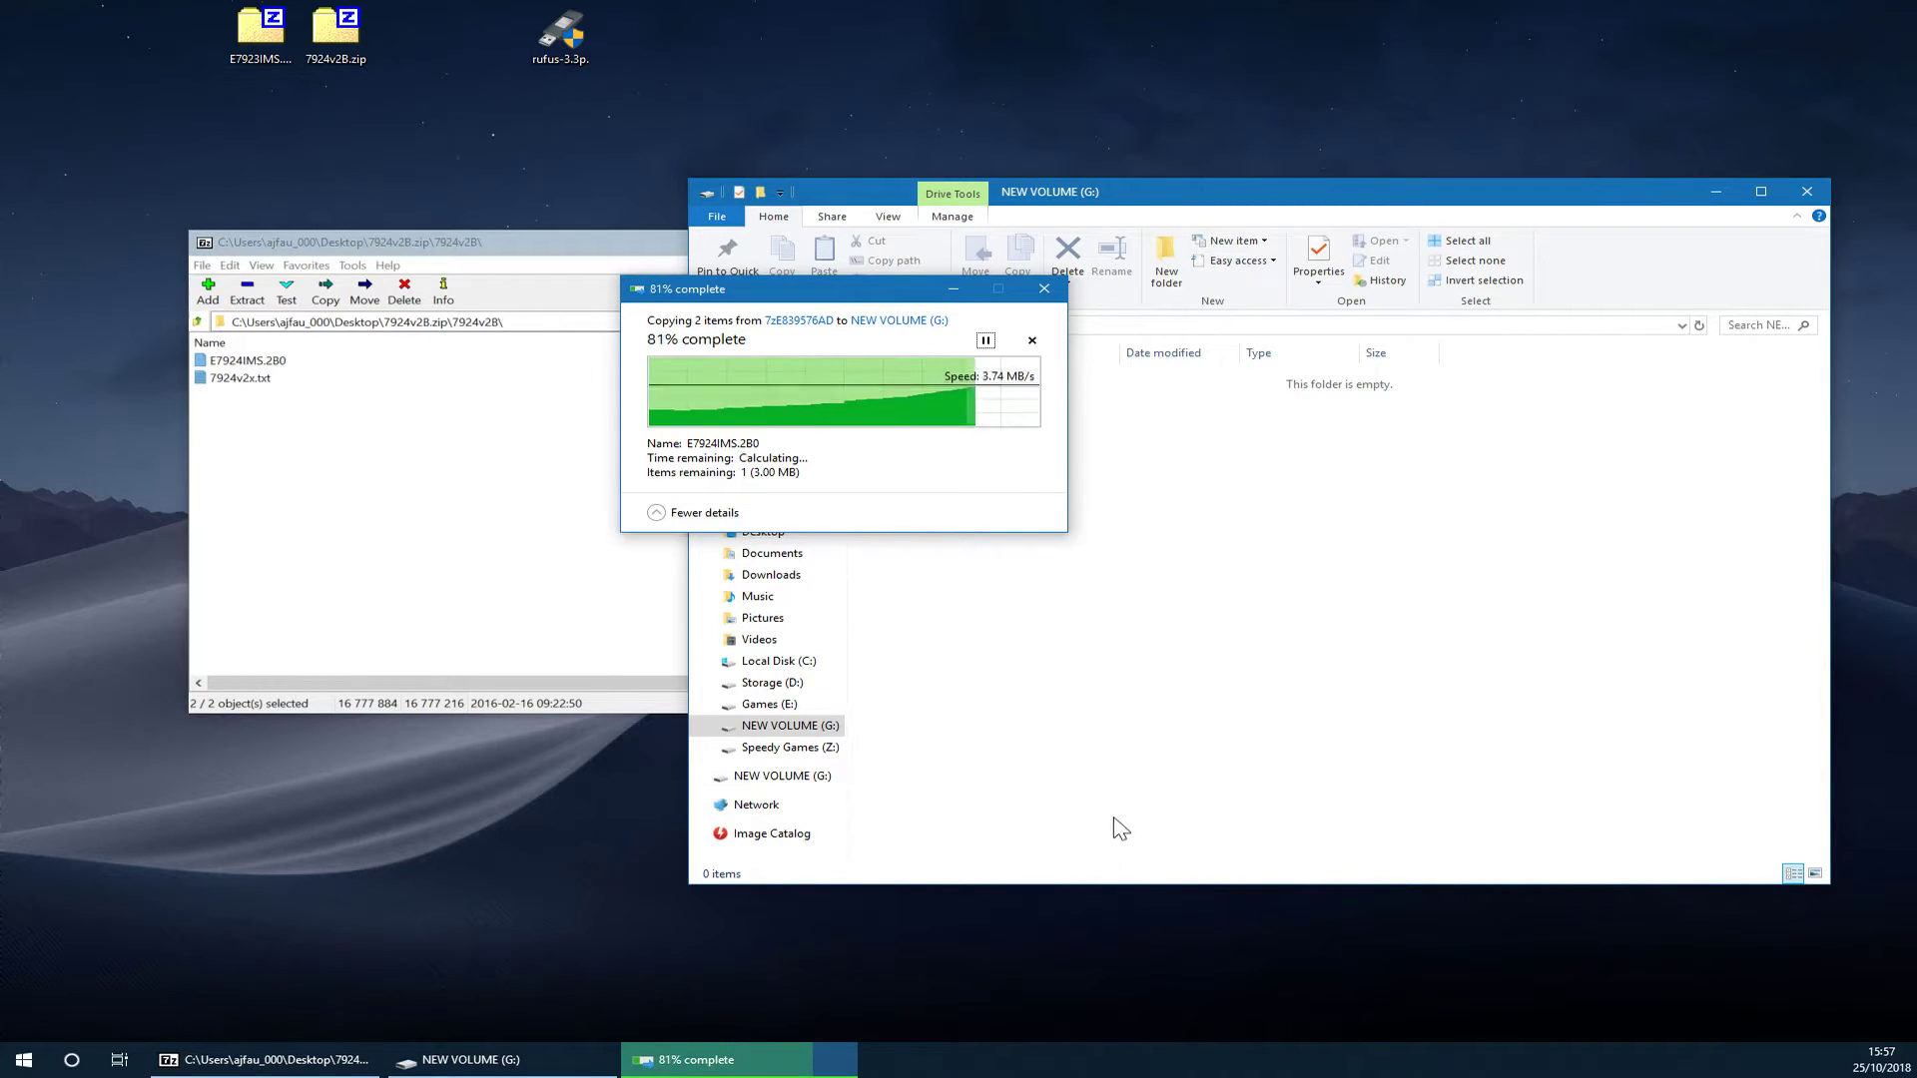
{"action": "left_click", "coordinate": [590, 556]}
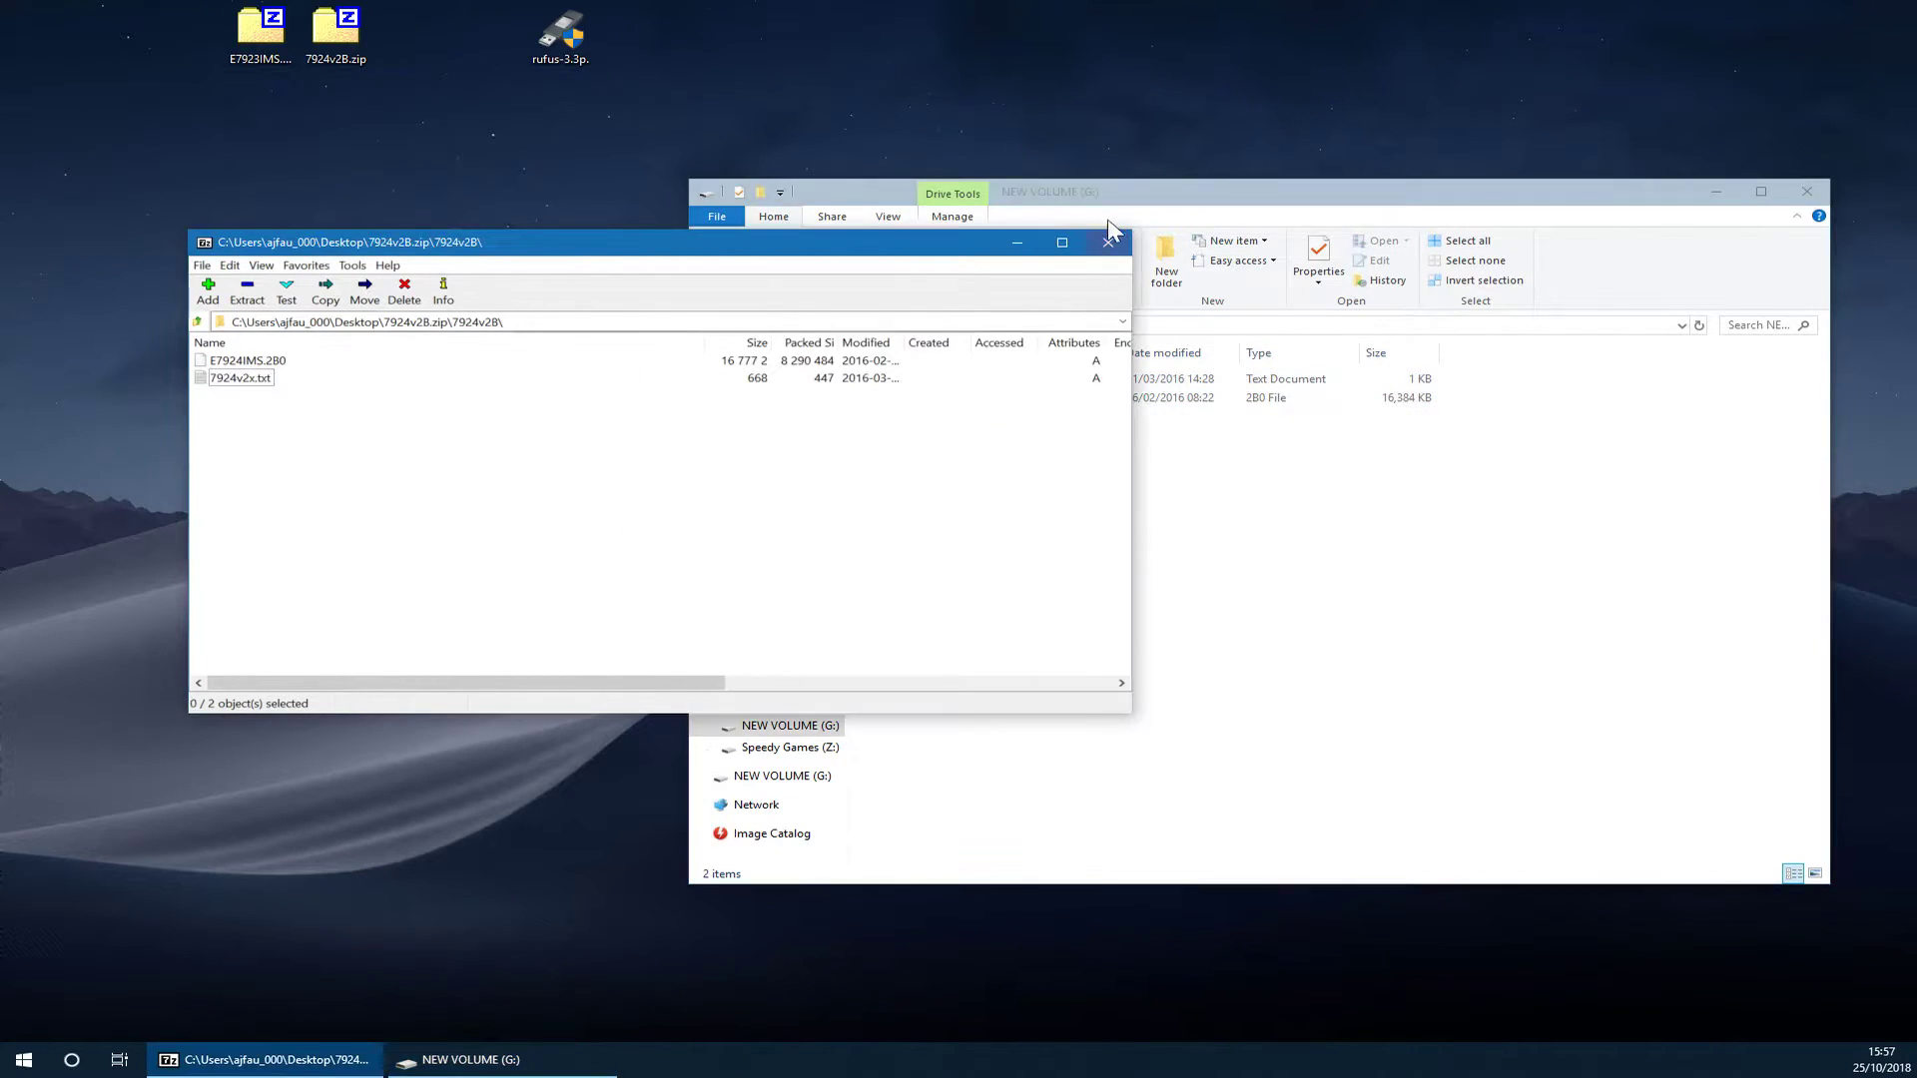
{"action": "left_click", "coordinate": [1108, 241]}
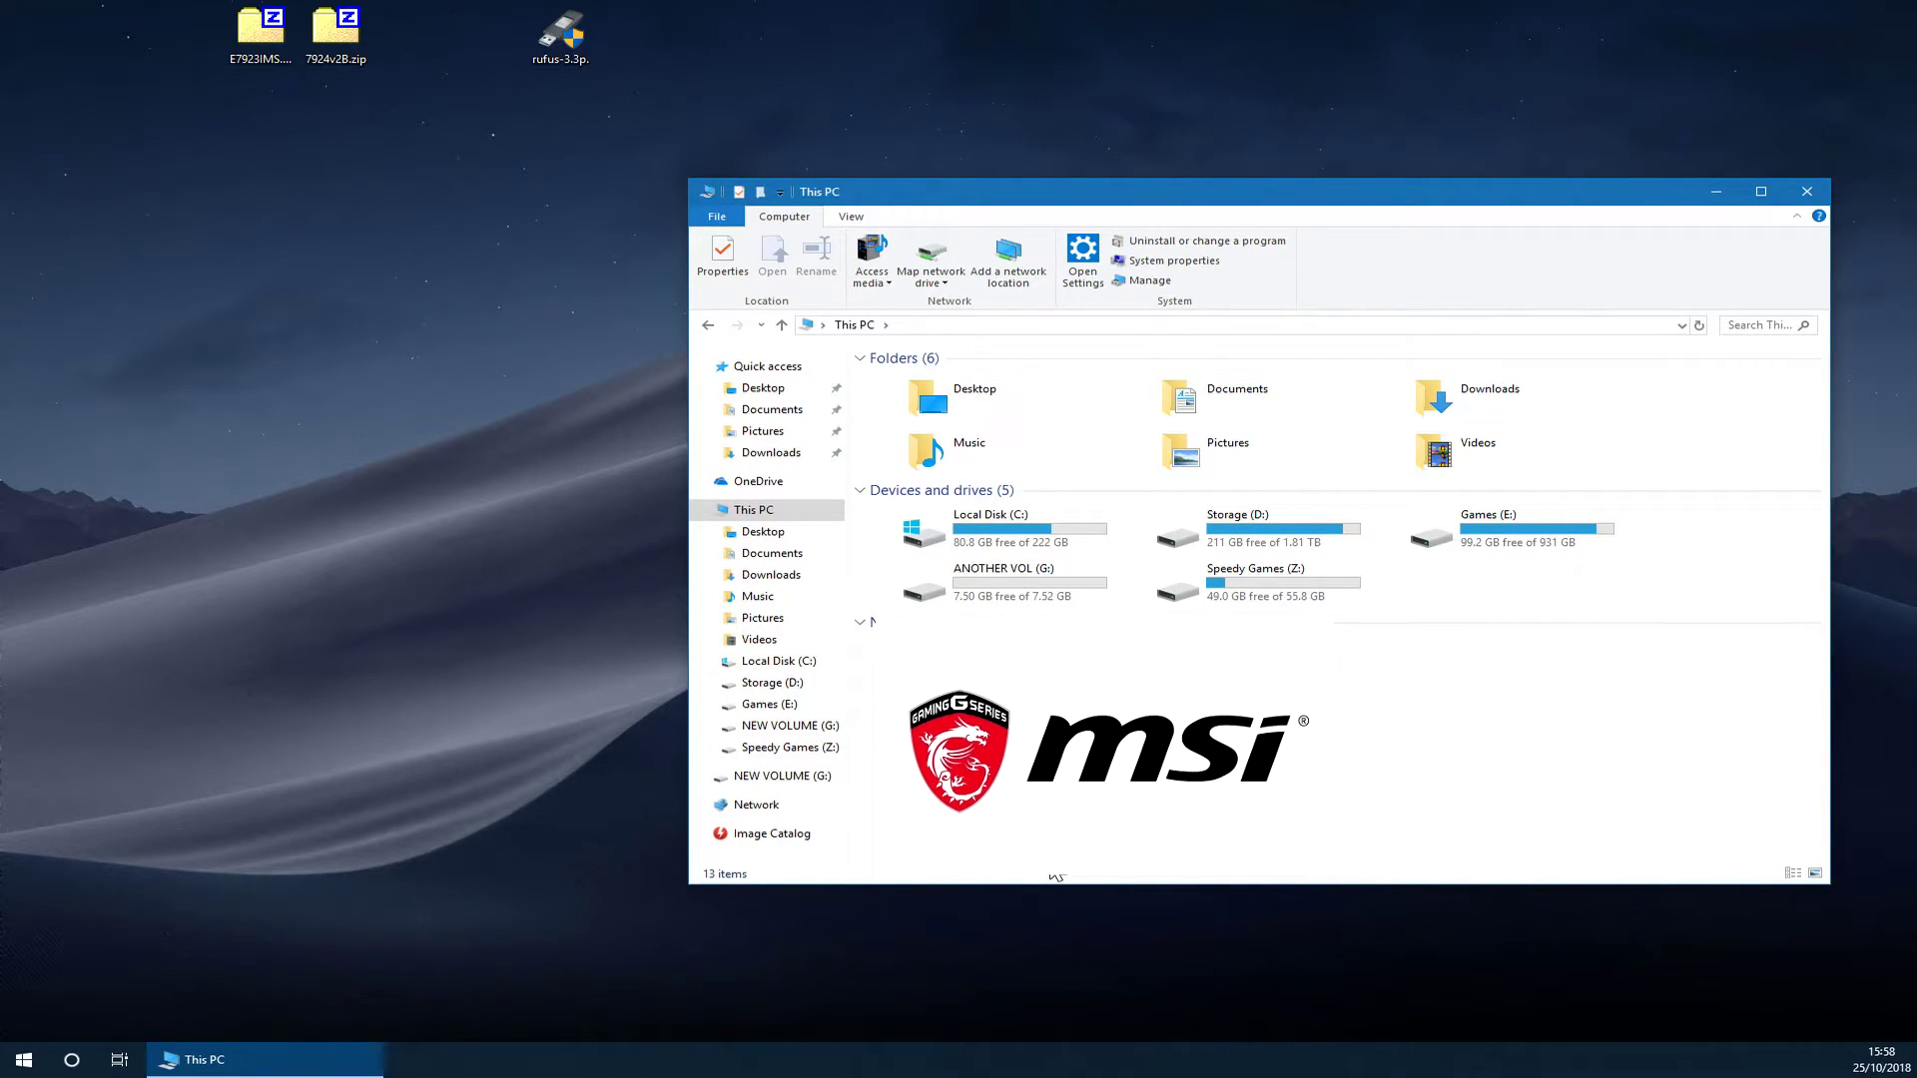
Format ANOTHER VOL (G:) with default allocation size, confirming erasure and closing when done.
{"action": "right_click", "coordinate": [1019, 585]}
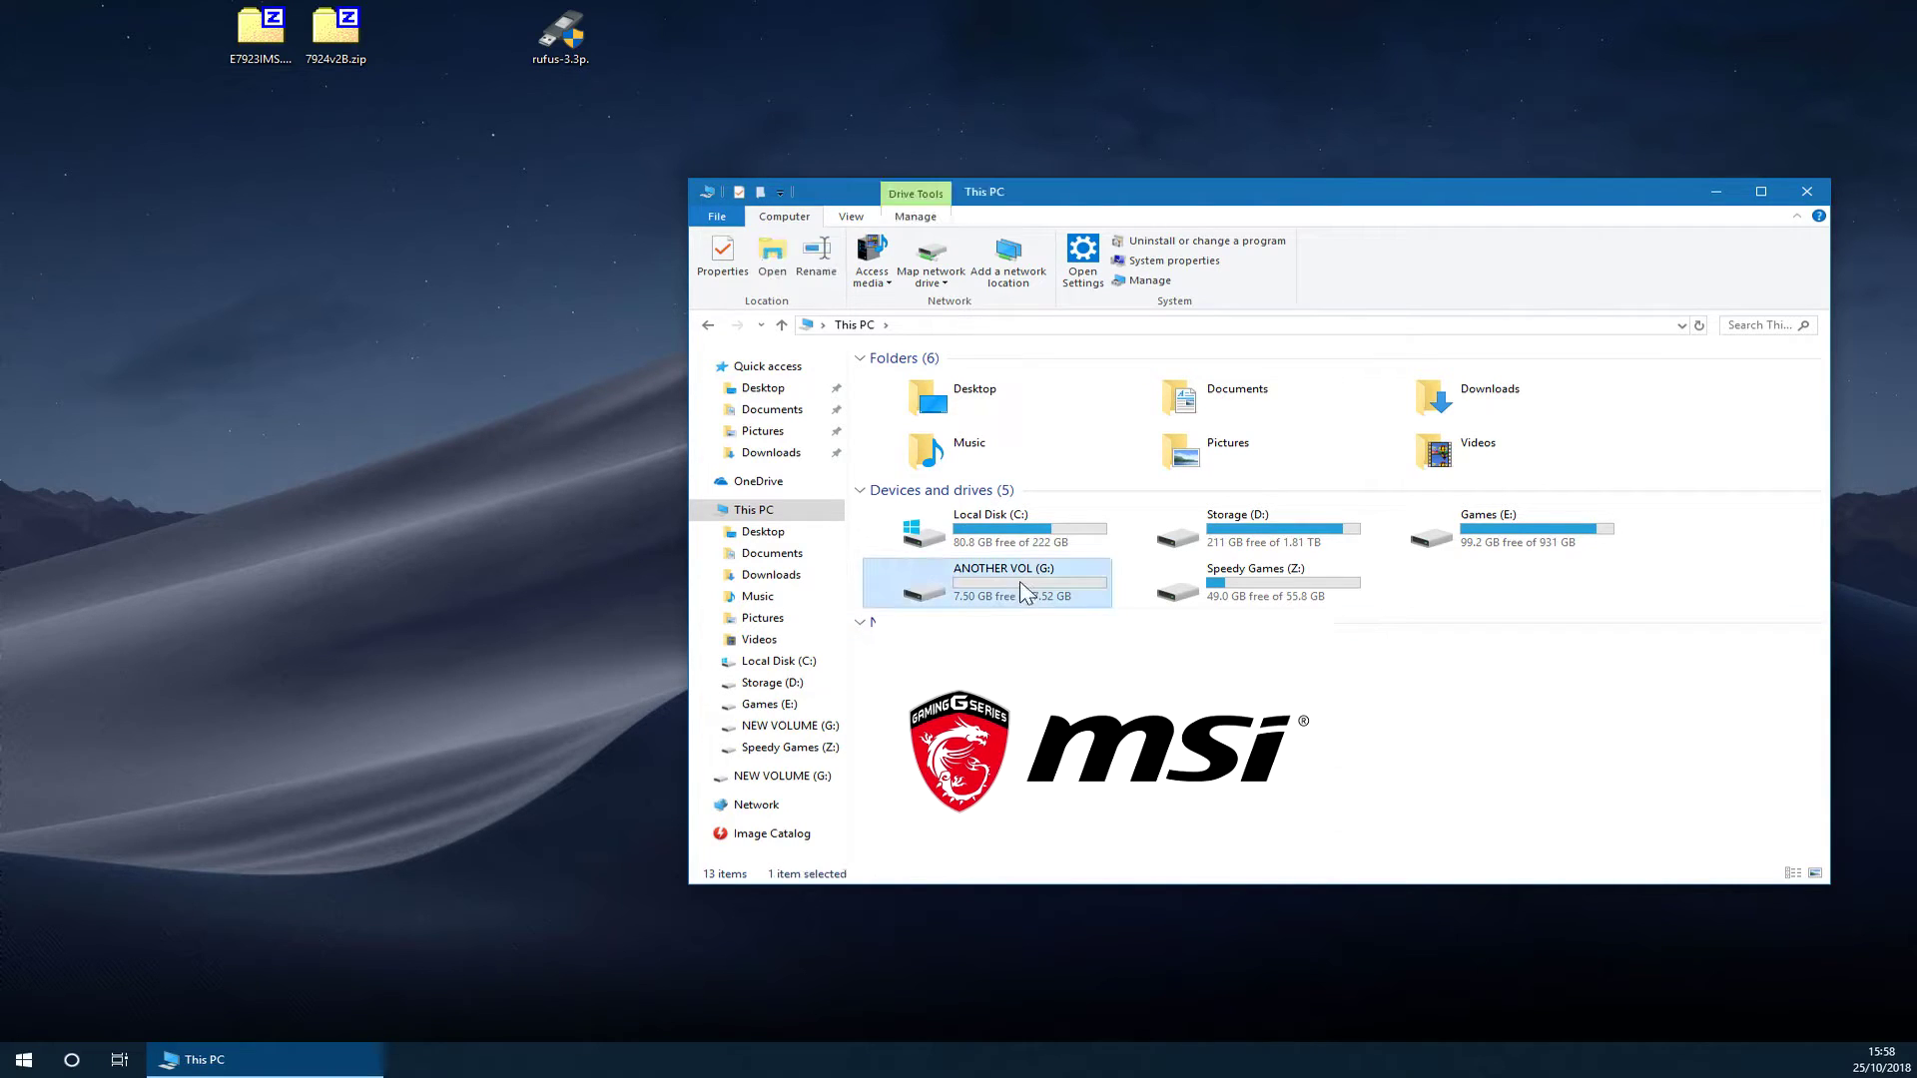
{"action": "left_click", "coordinate": [1073, 851]}
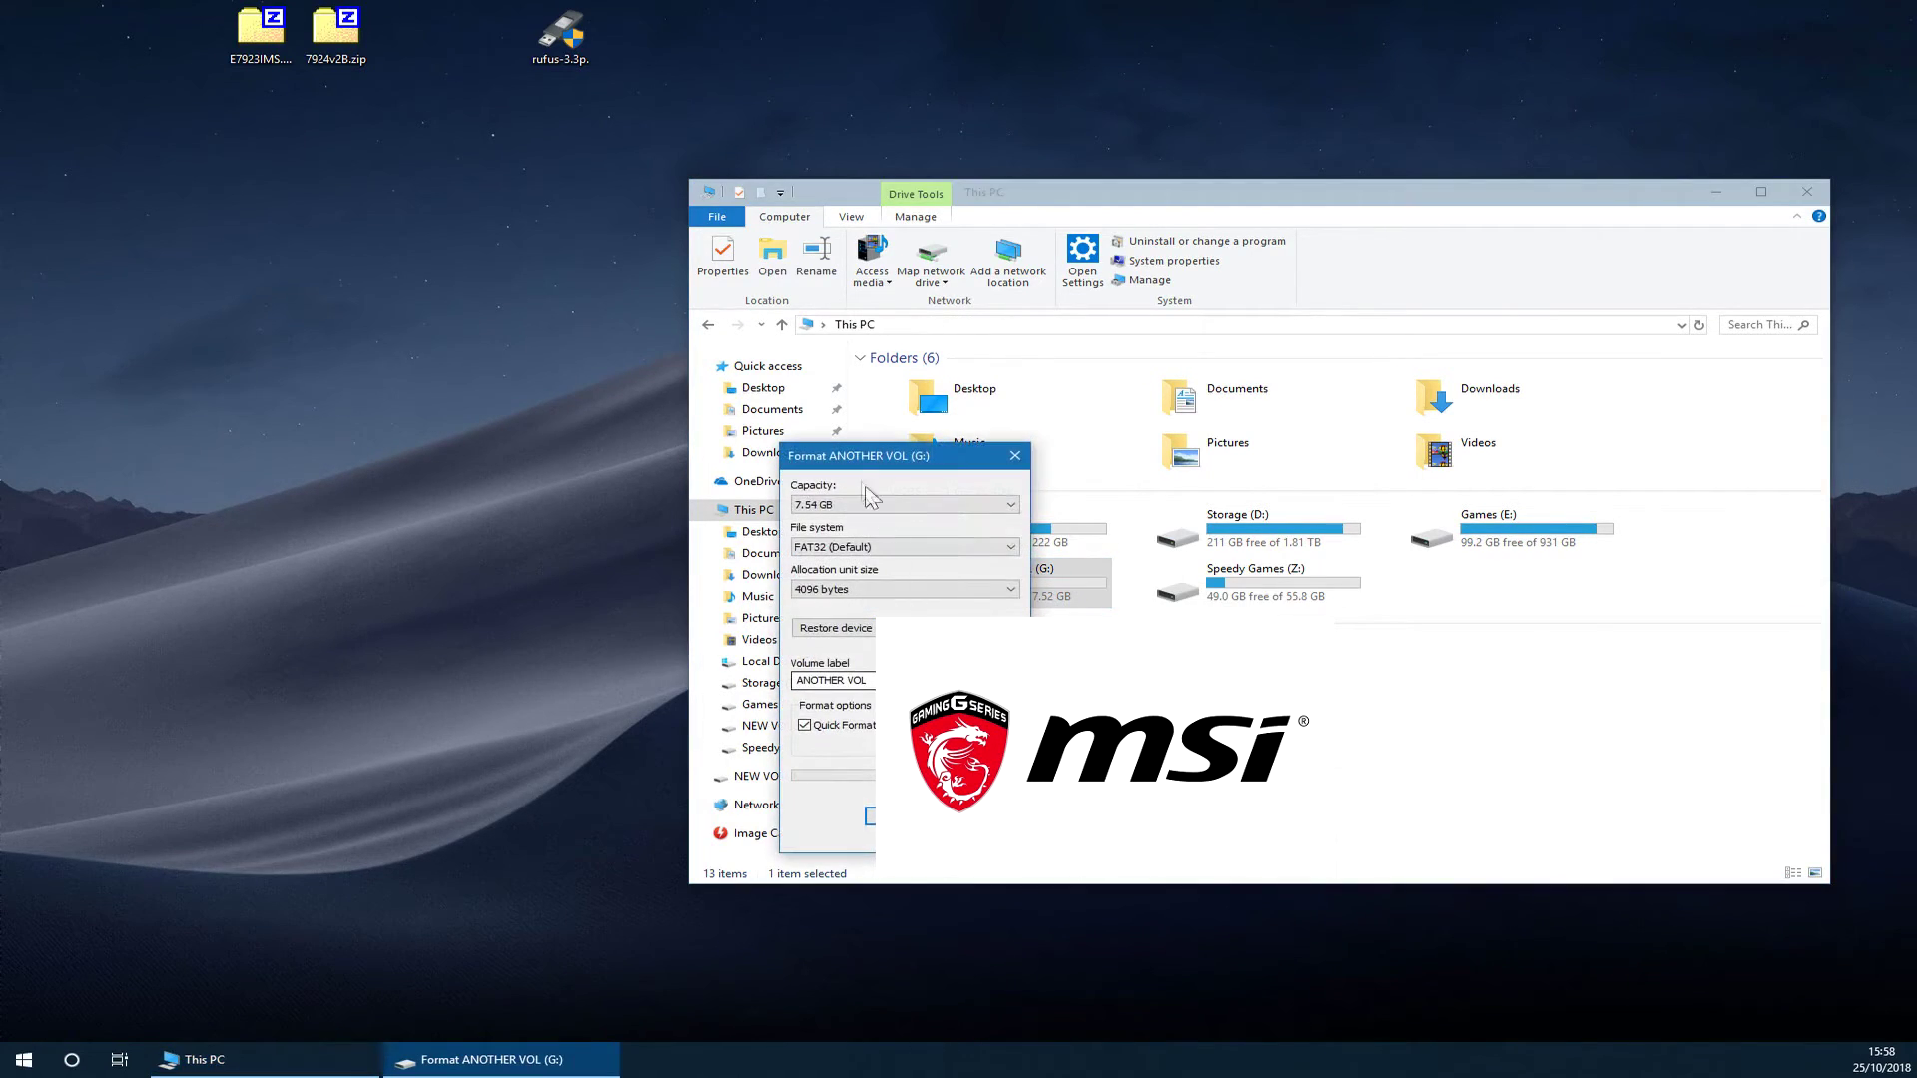
{"action": "left_click", "coordinate": [878, 589]}
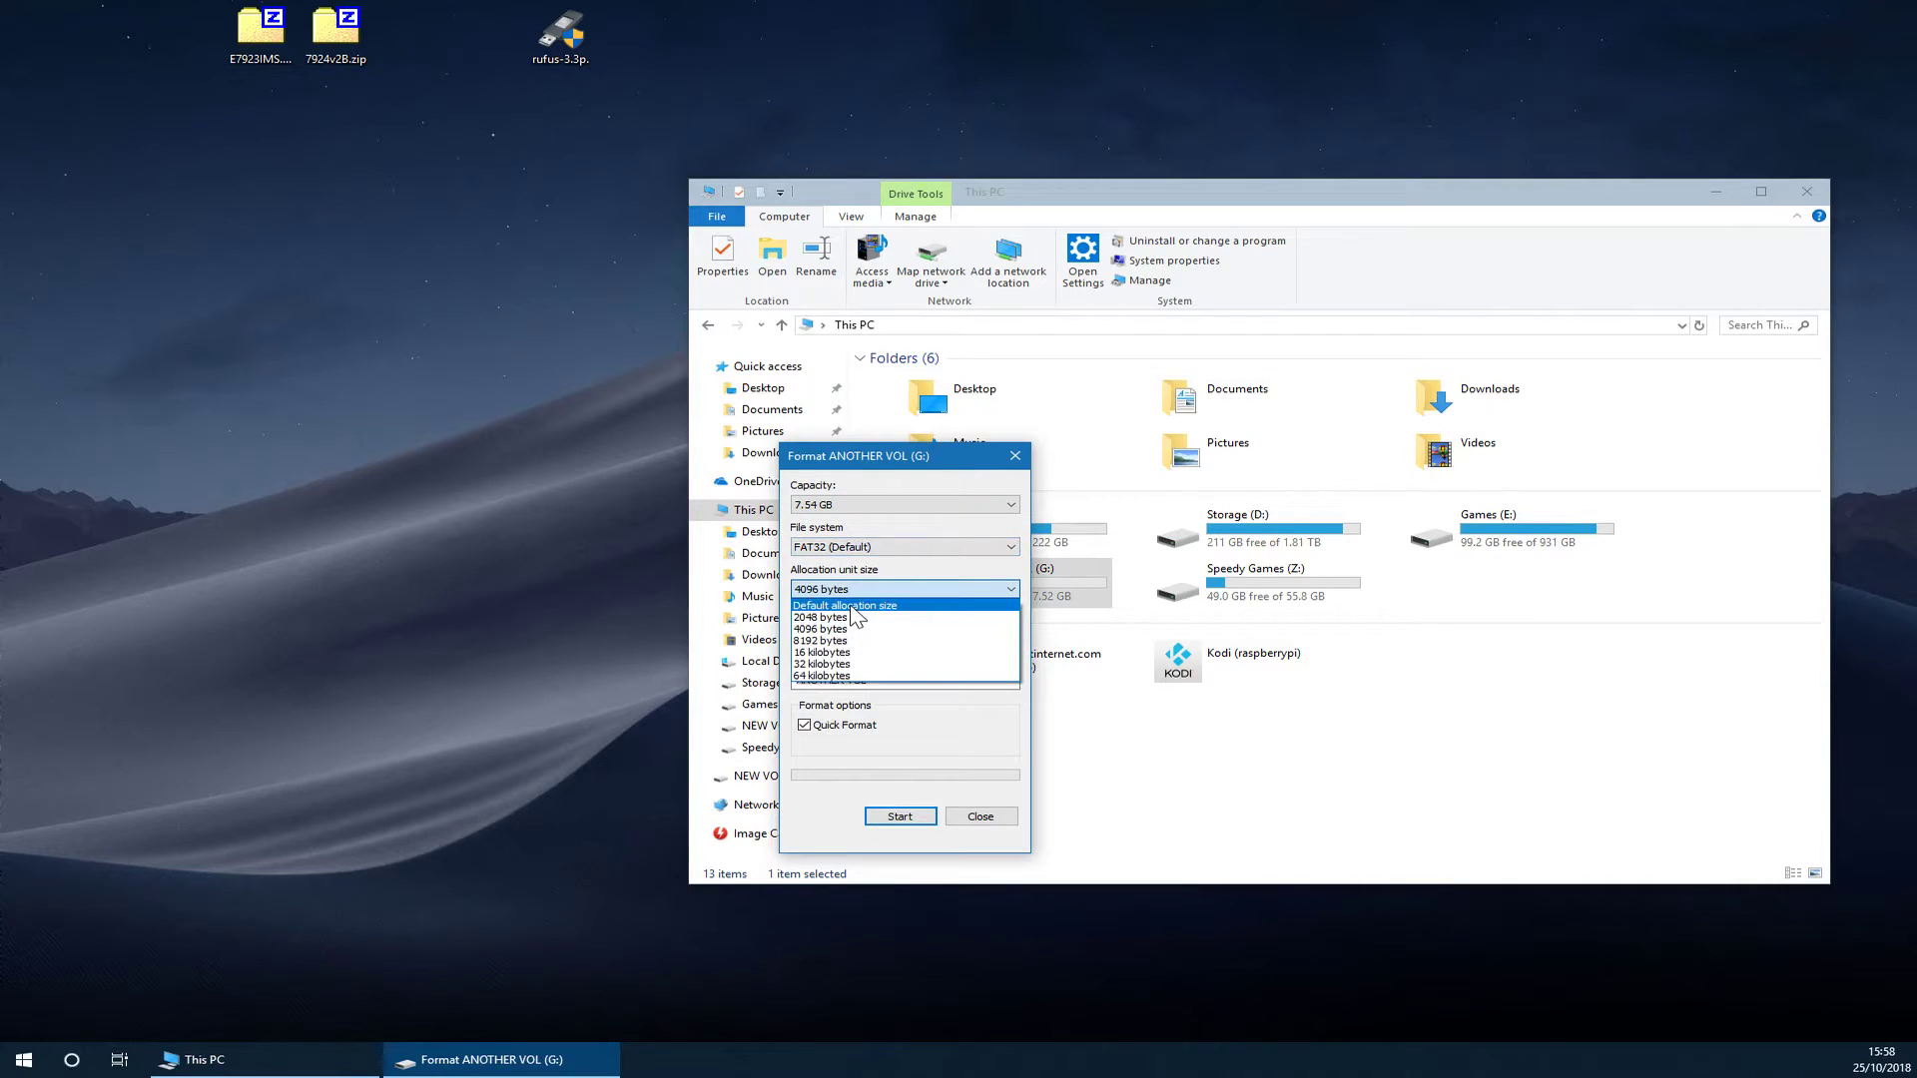
{"action": "left_click", "coordinate": [884, 604]}
{"action": "left_click_drag", "start_coordinate": [821, 463], "coordinate": [958, 445]}
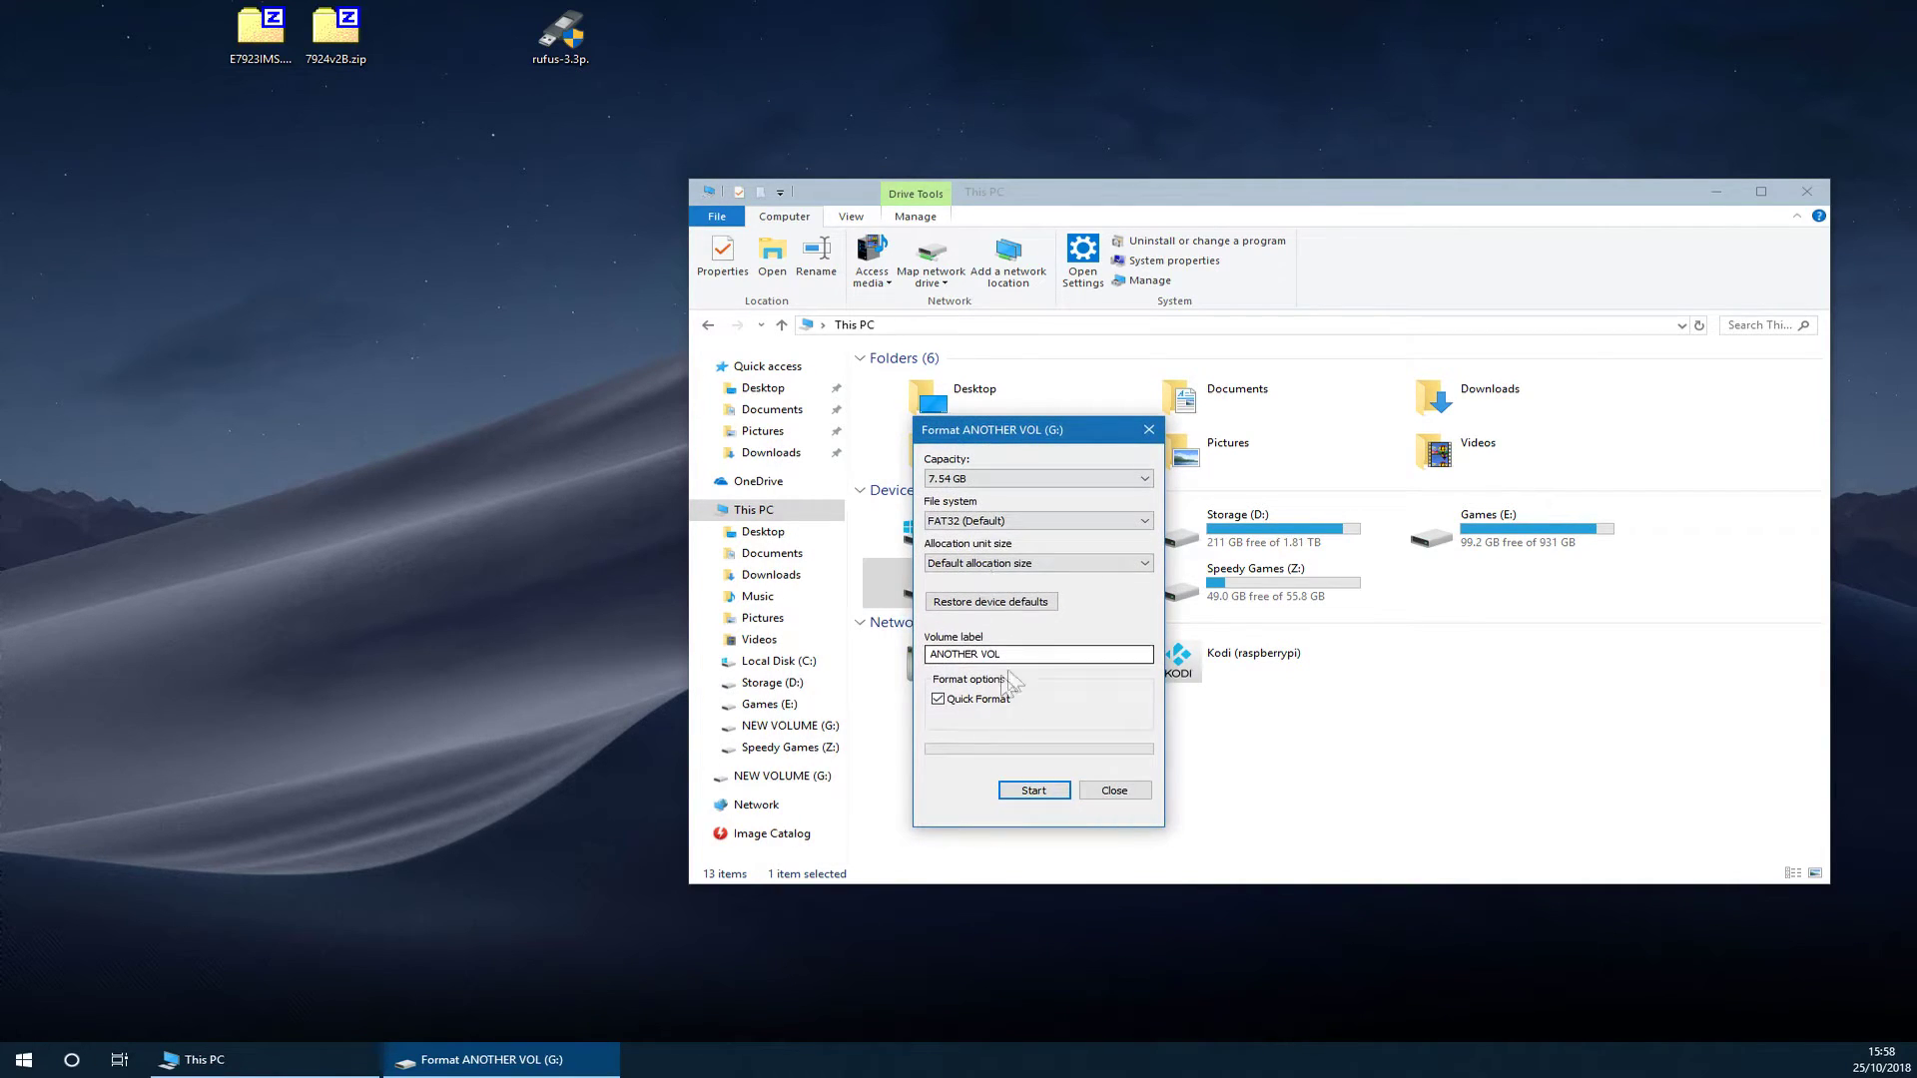
{"action": "left_click", "coordinate": [1012, 794]}
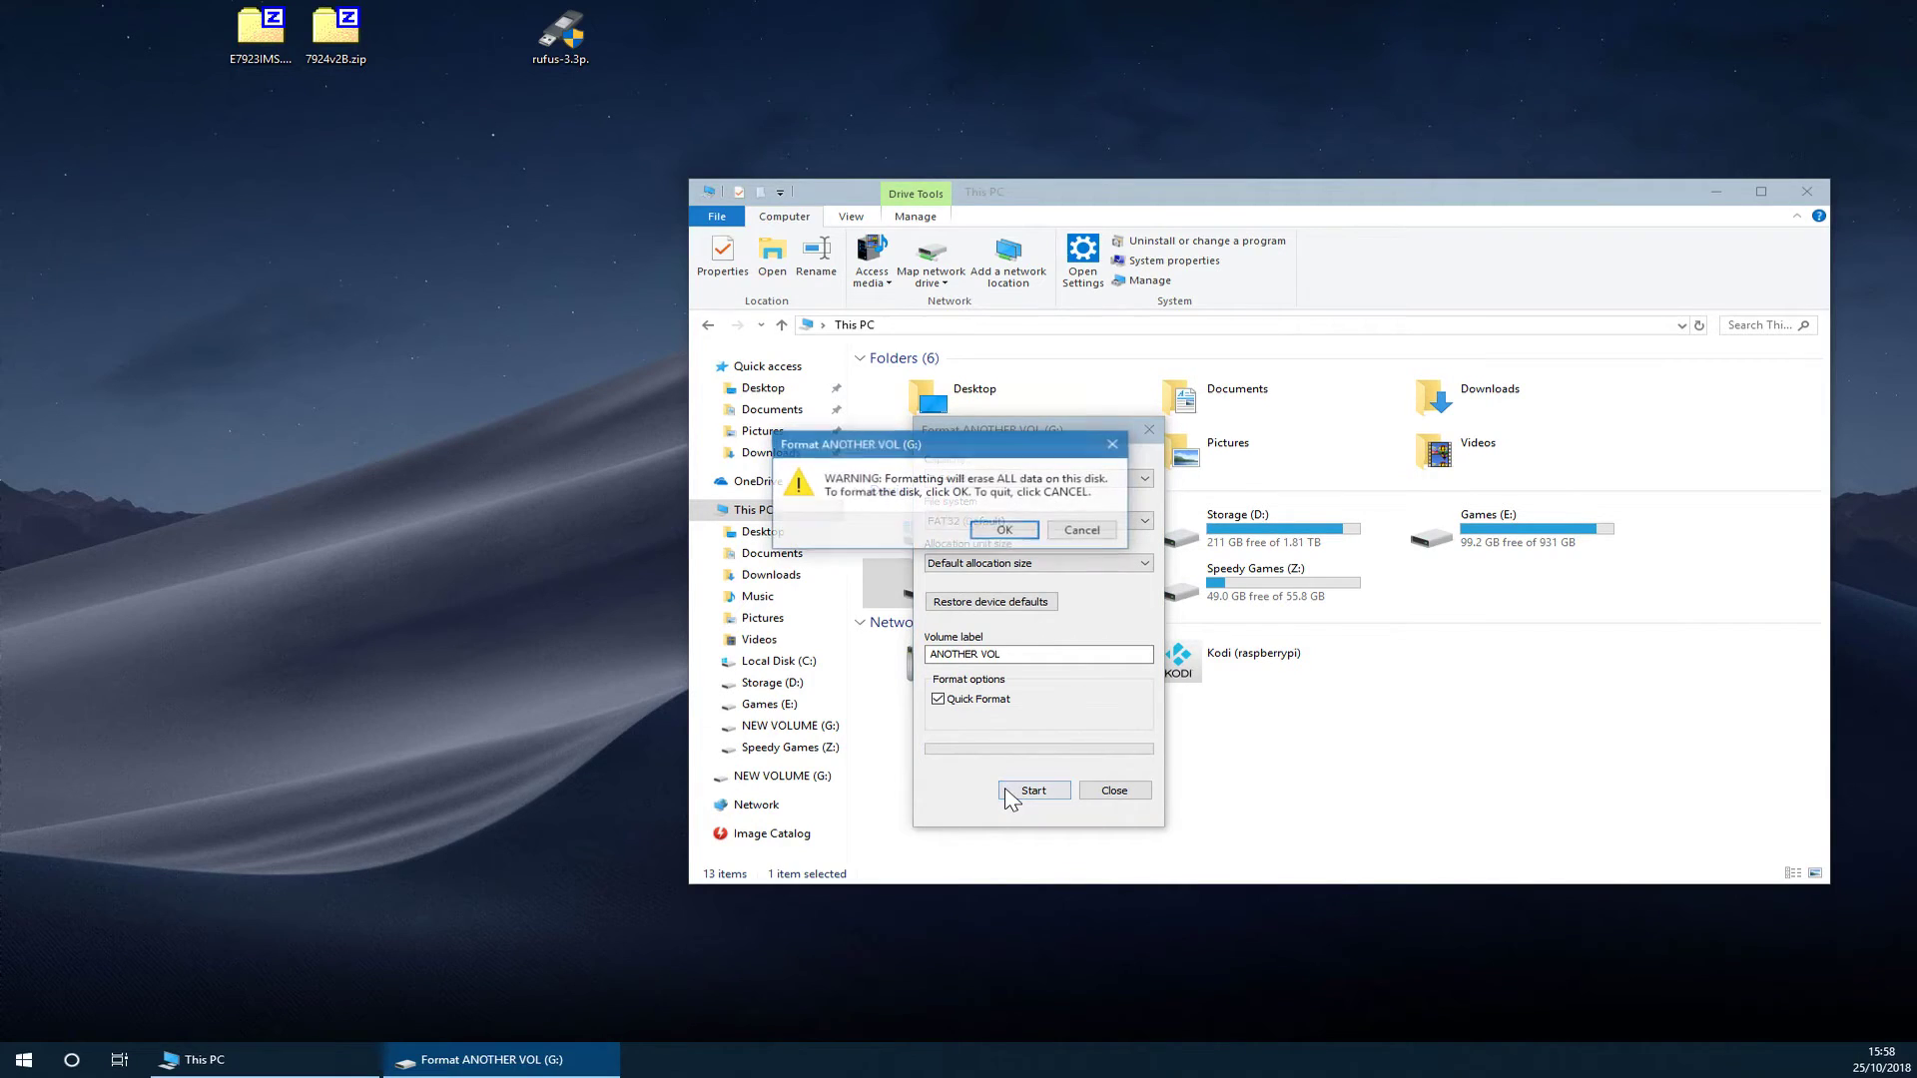
{"action": "left_click", "coordinate": [1001, 529]}
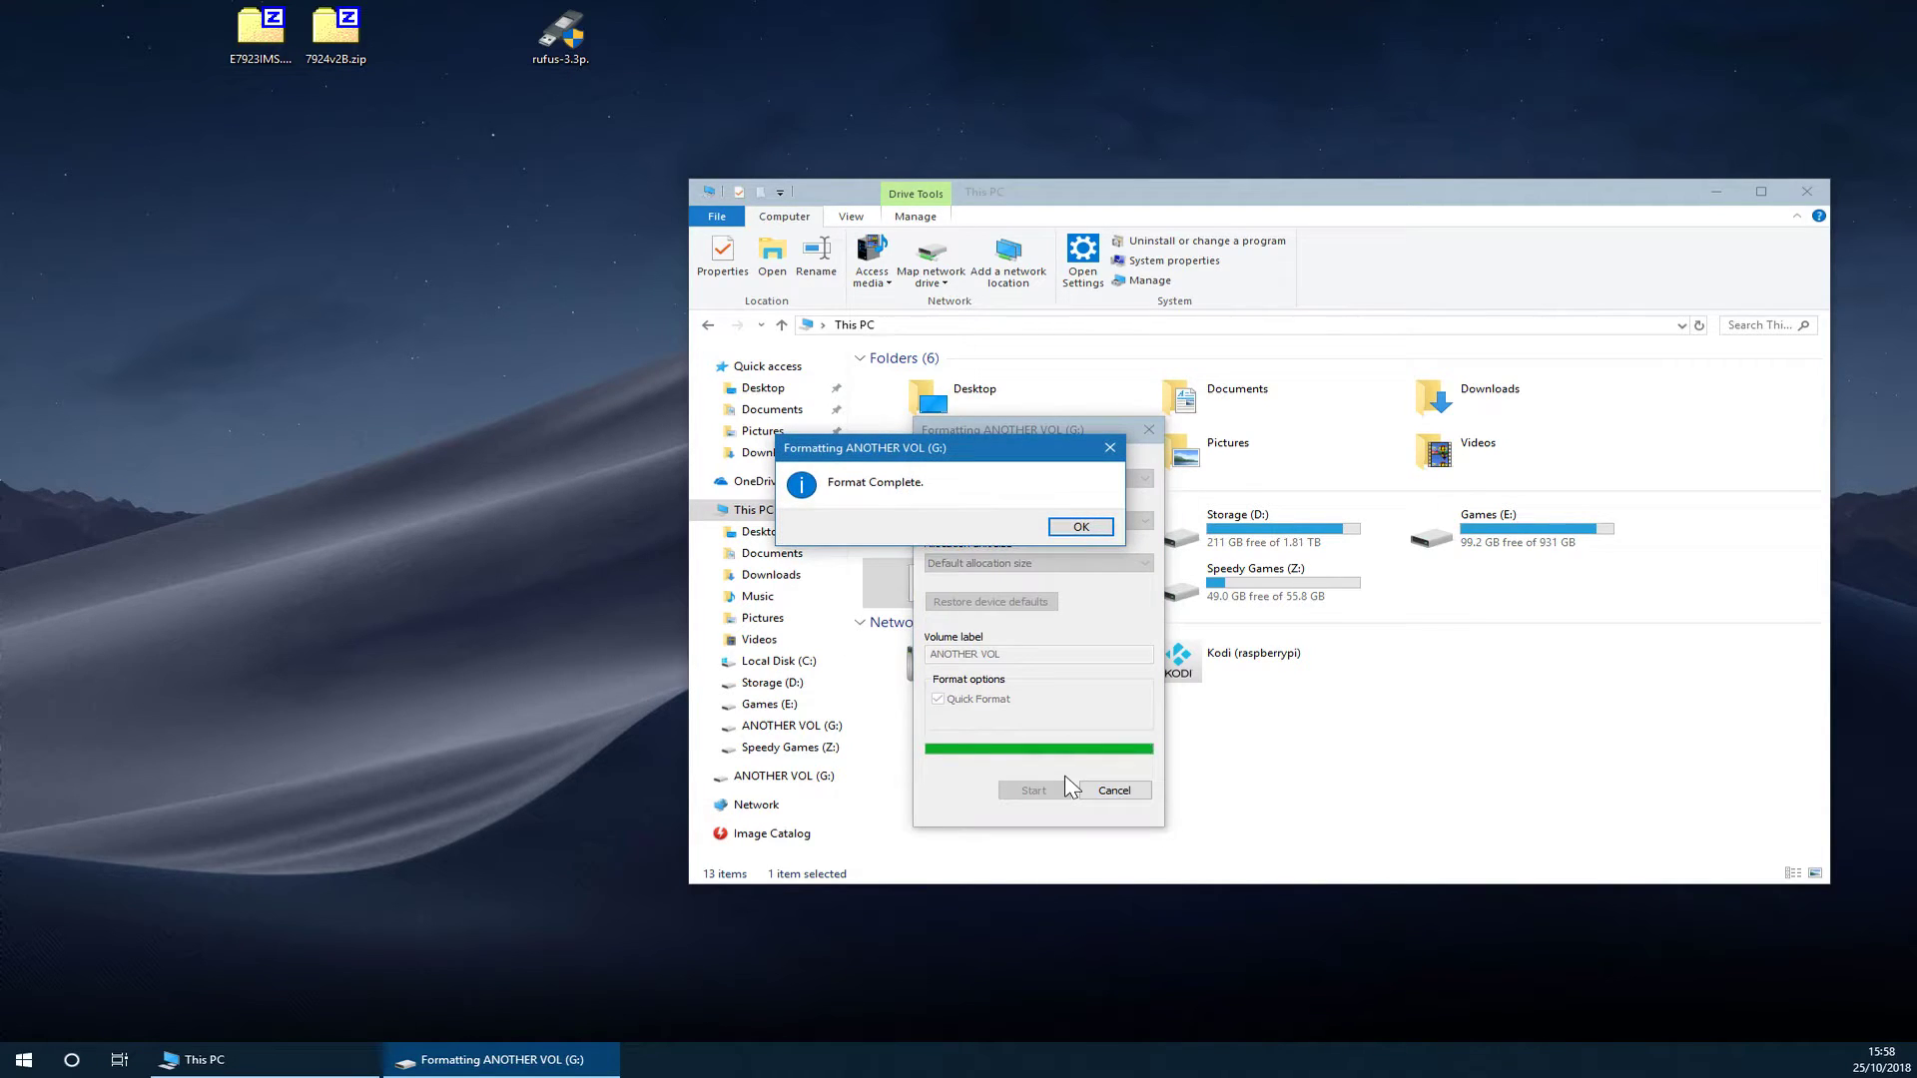
{"action": "key", "text": "Return"}
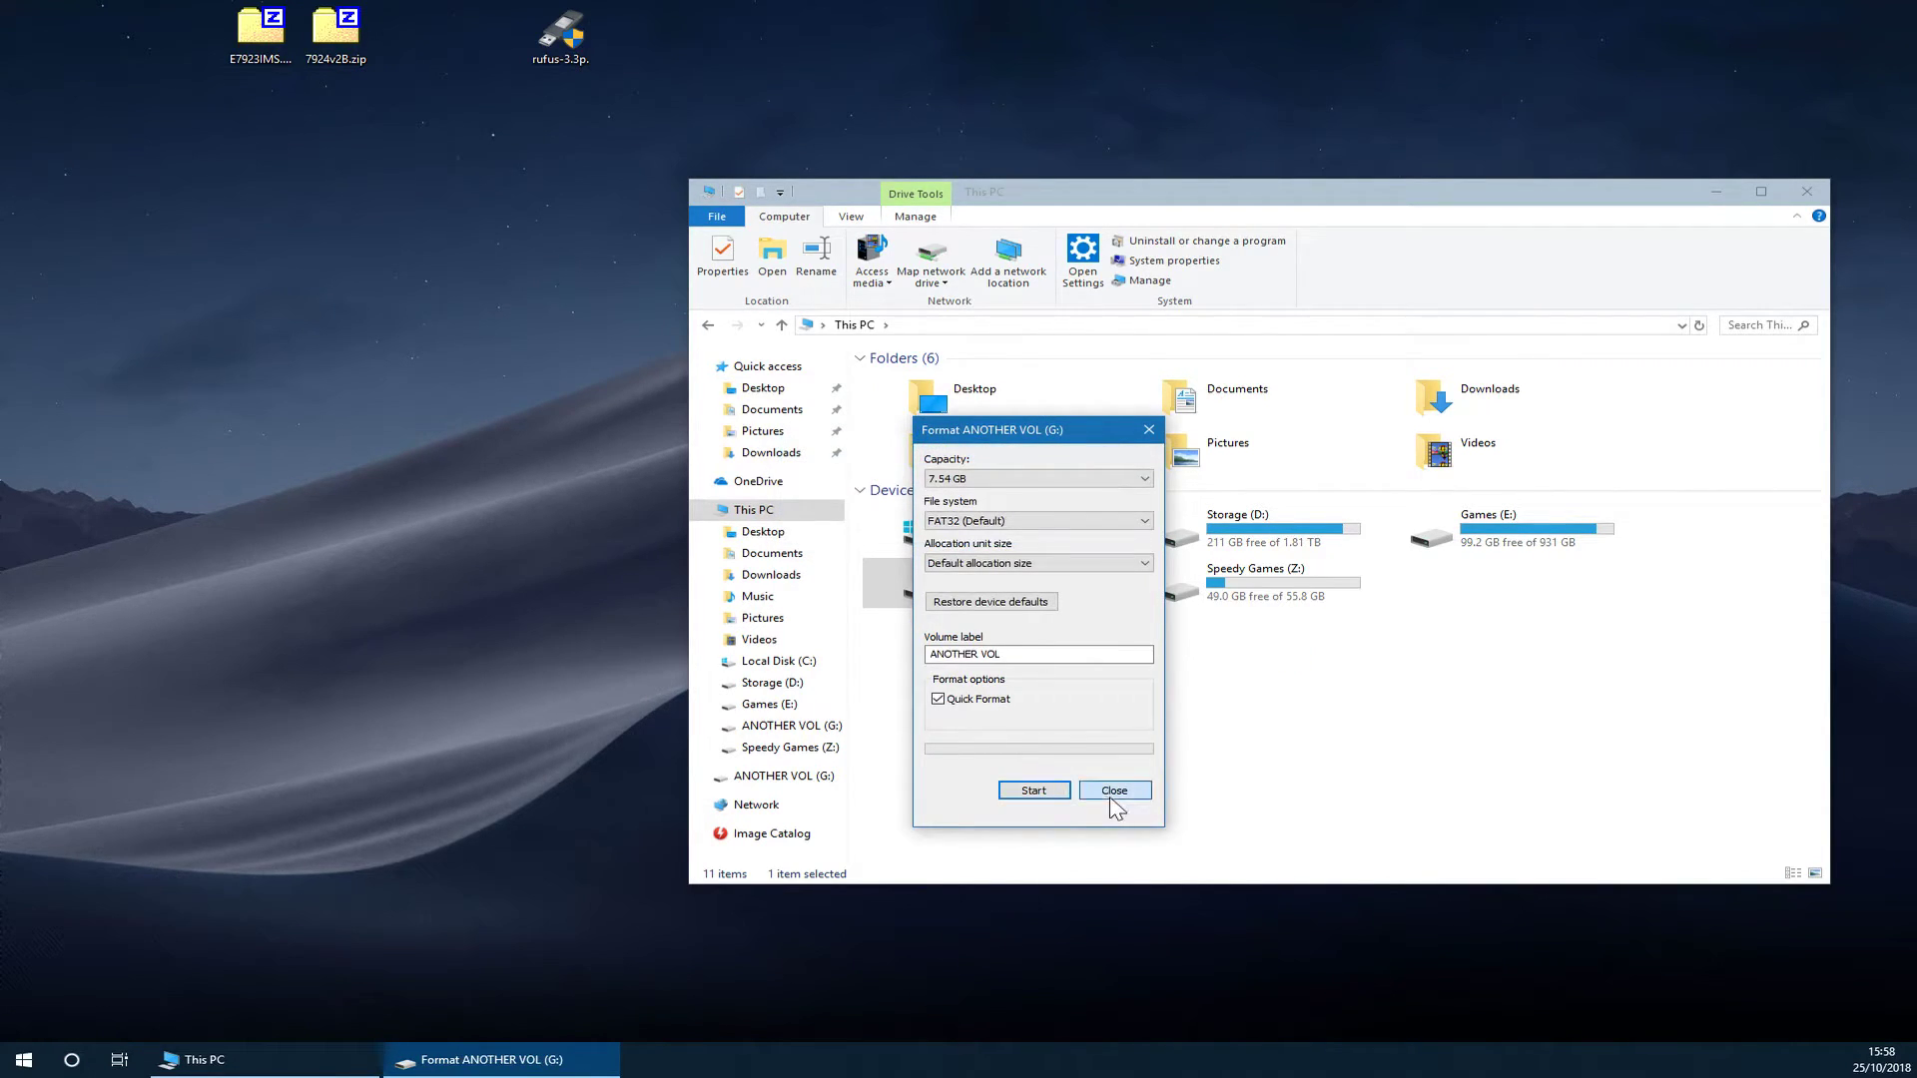
{"action": "left_click", "coordinate": [1118, 795]}
Open the G: drive and use Rufus to make it FreeDOS-bootable.
{"action": "double_click", "coordinate": [946, 581]}
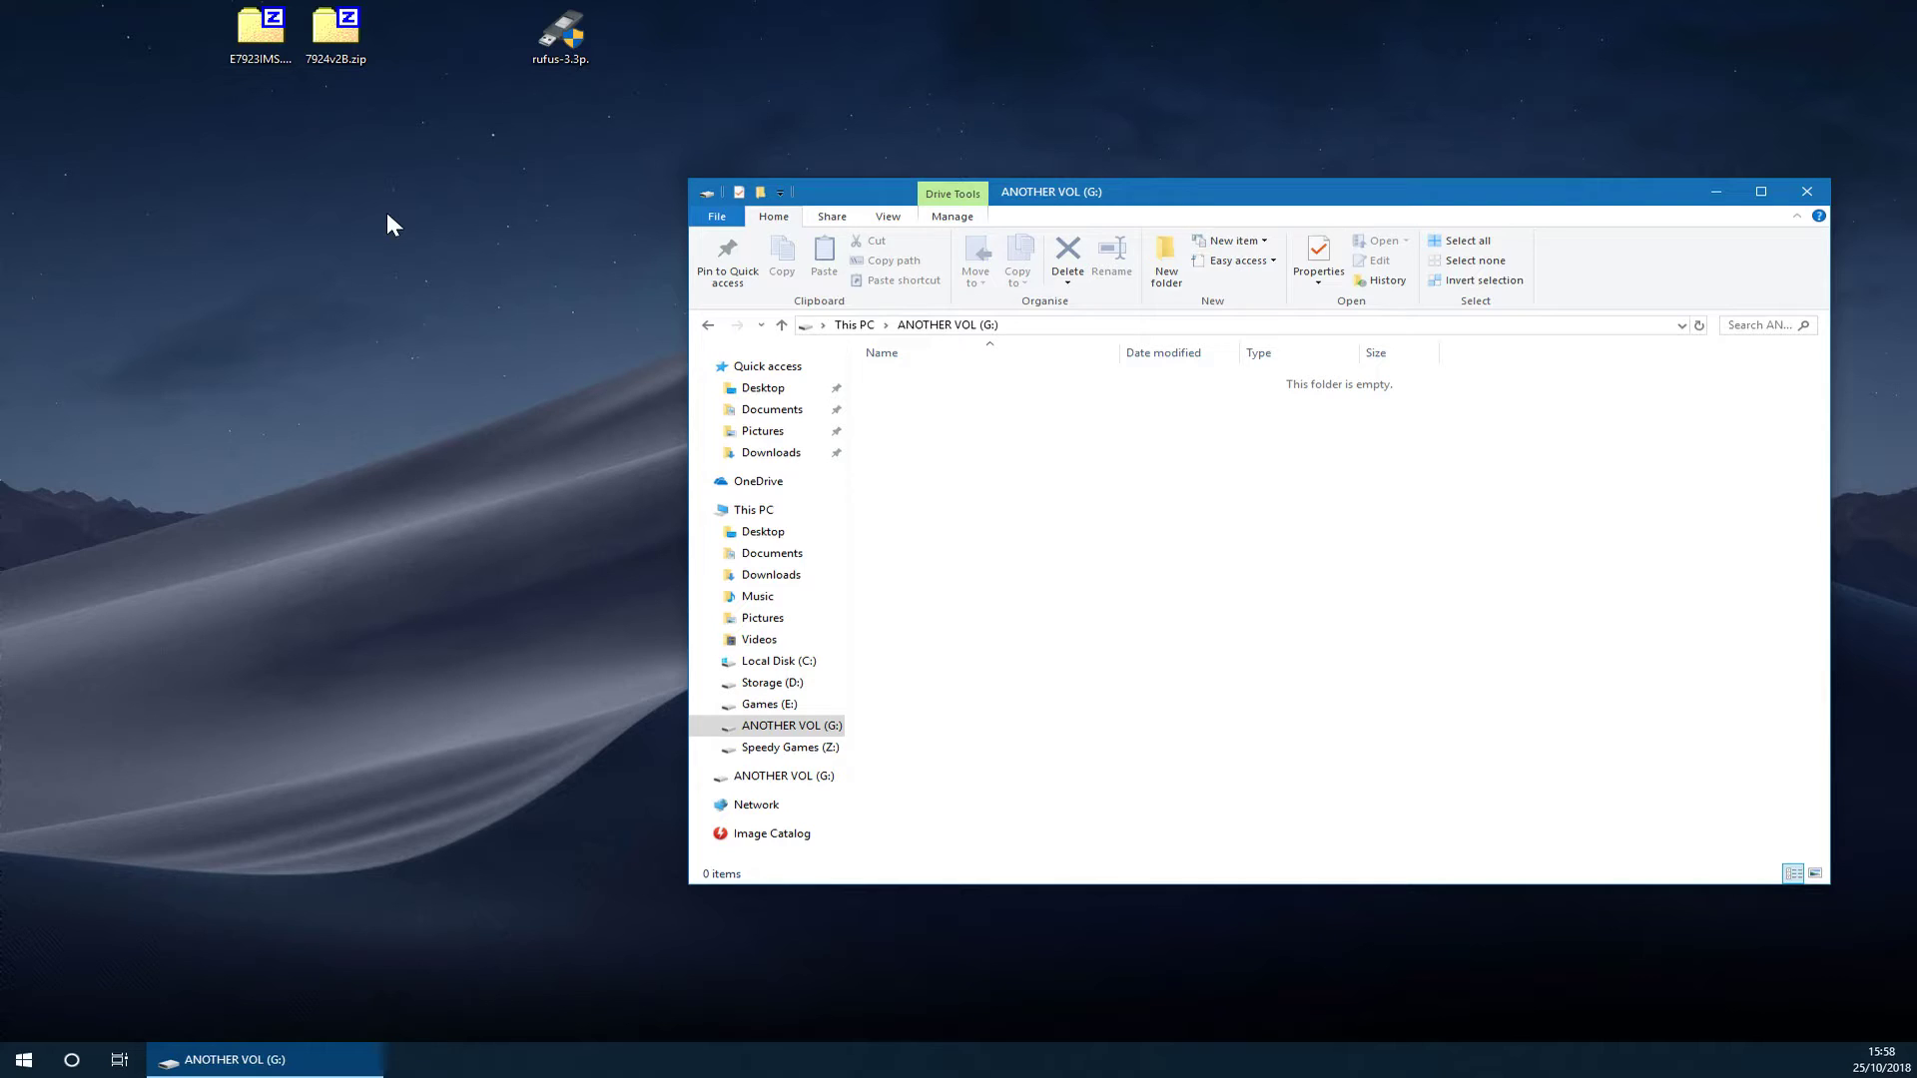
{"action": "left_click", "coordinate": [557, 68]}
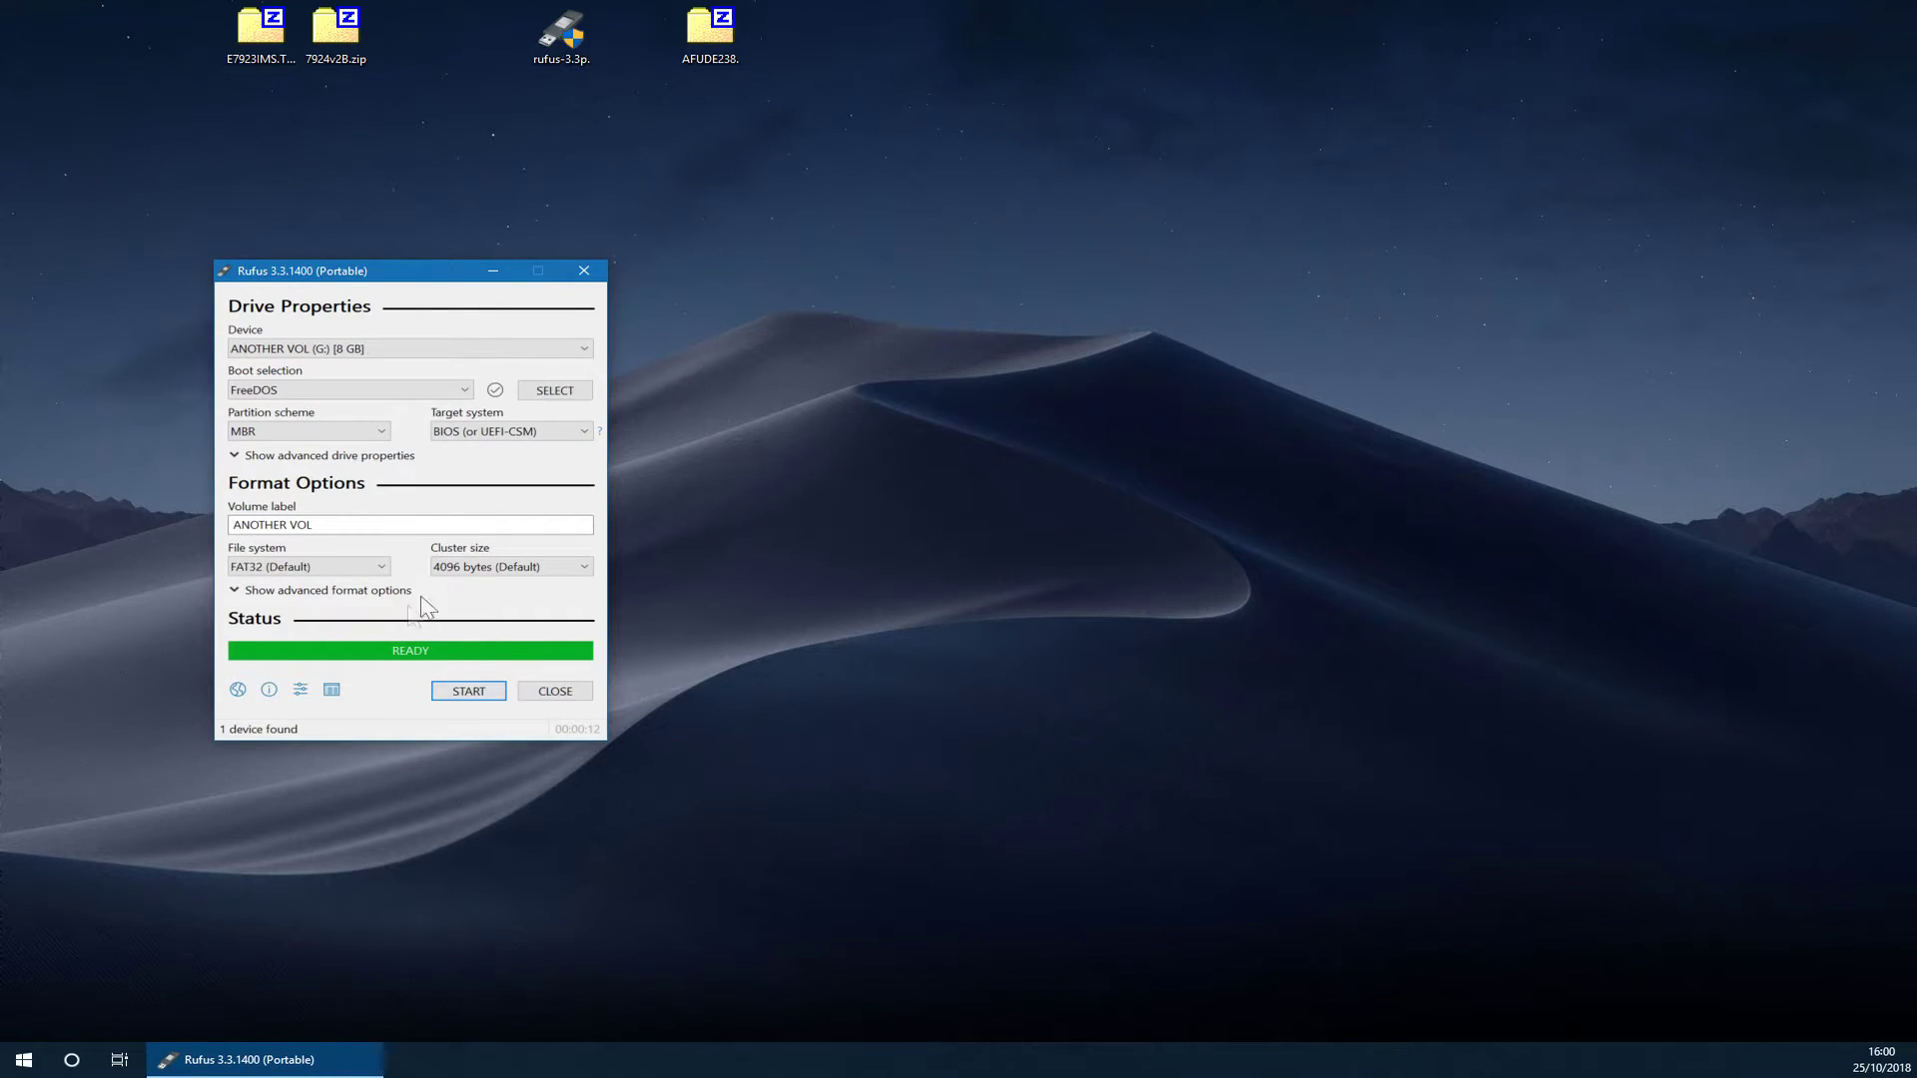
{"action": "left_click", "coordinate": [555, 691]}
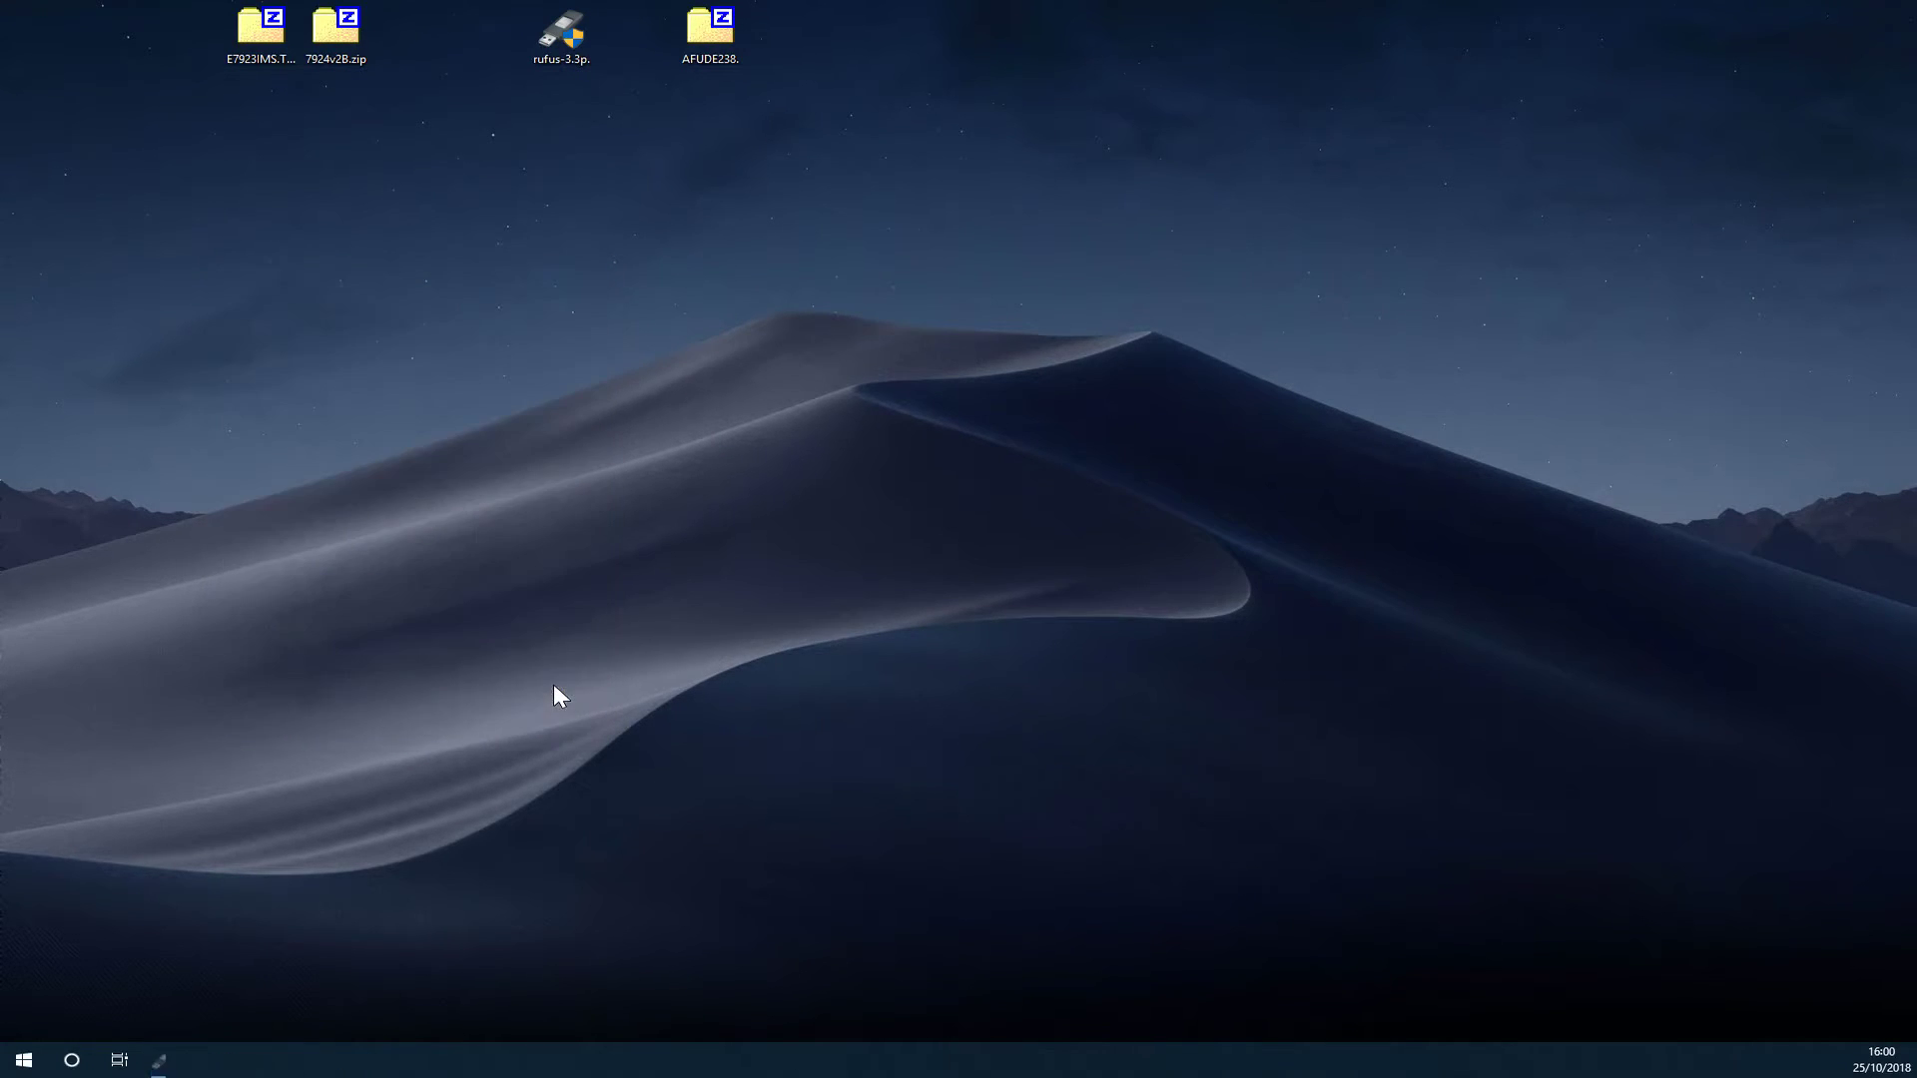
Open ANOTHER VOL (G:) in a new Explorer window and look inside its LOCALE folder.
{"action": "key", "text": "super+e"}
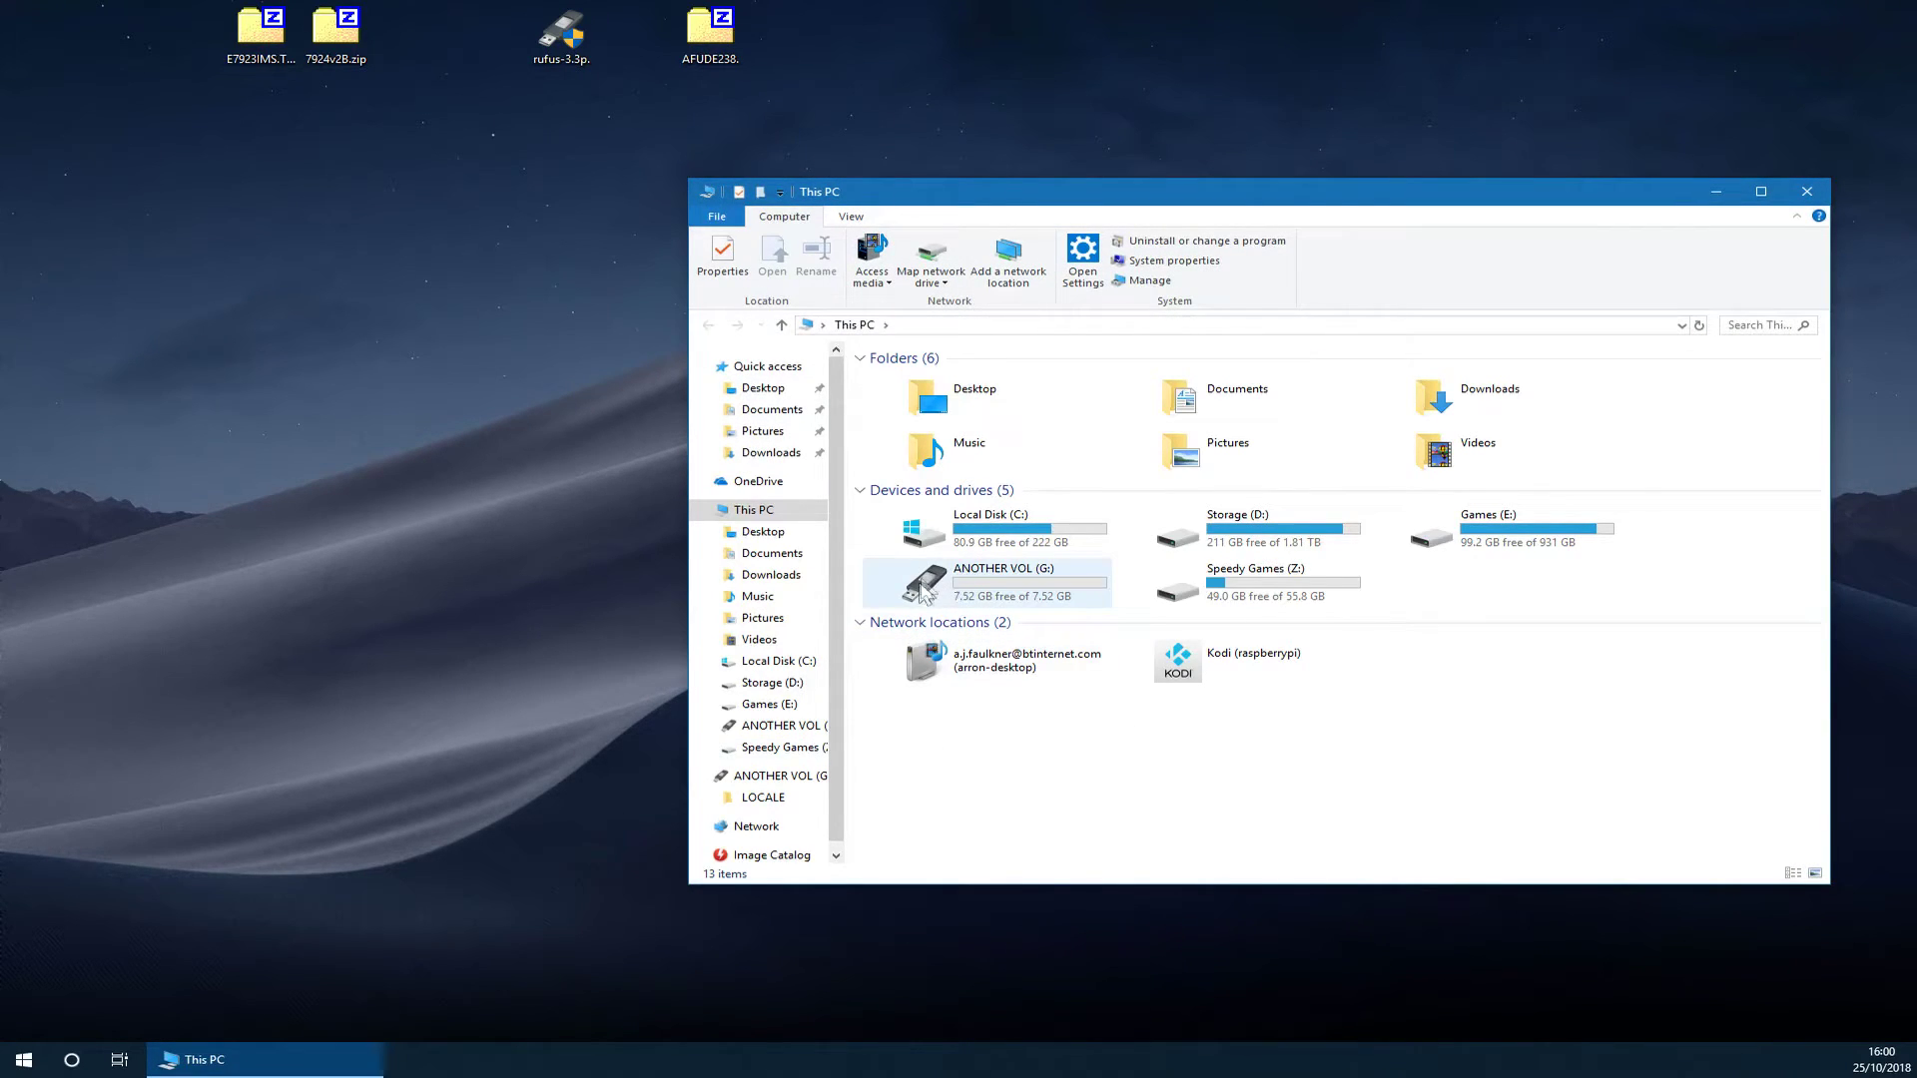
{"action": "double_click", "coordinate": [895, 603]}
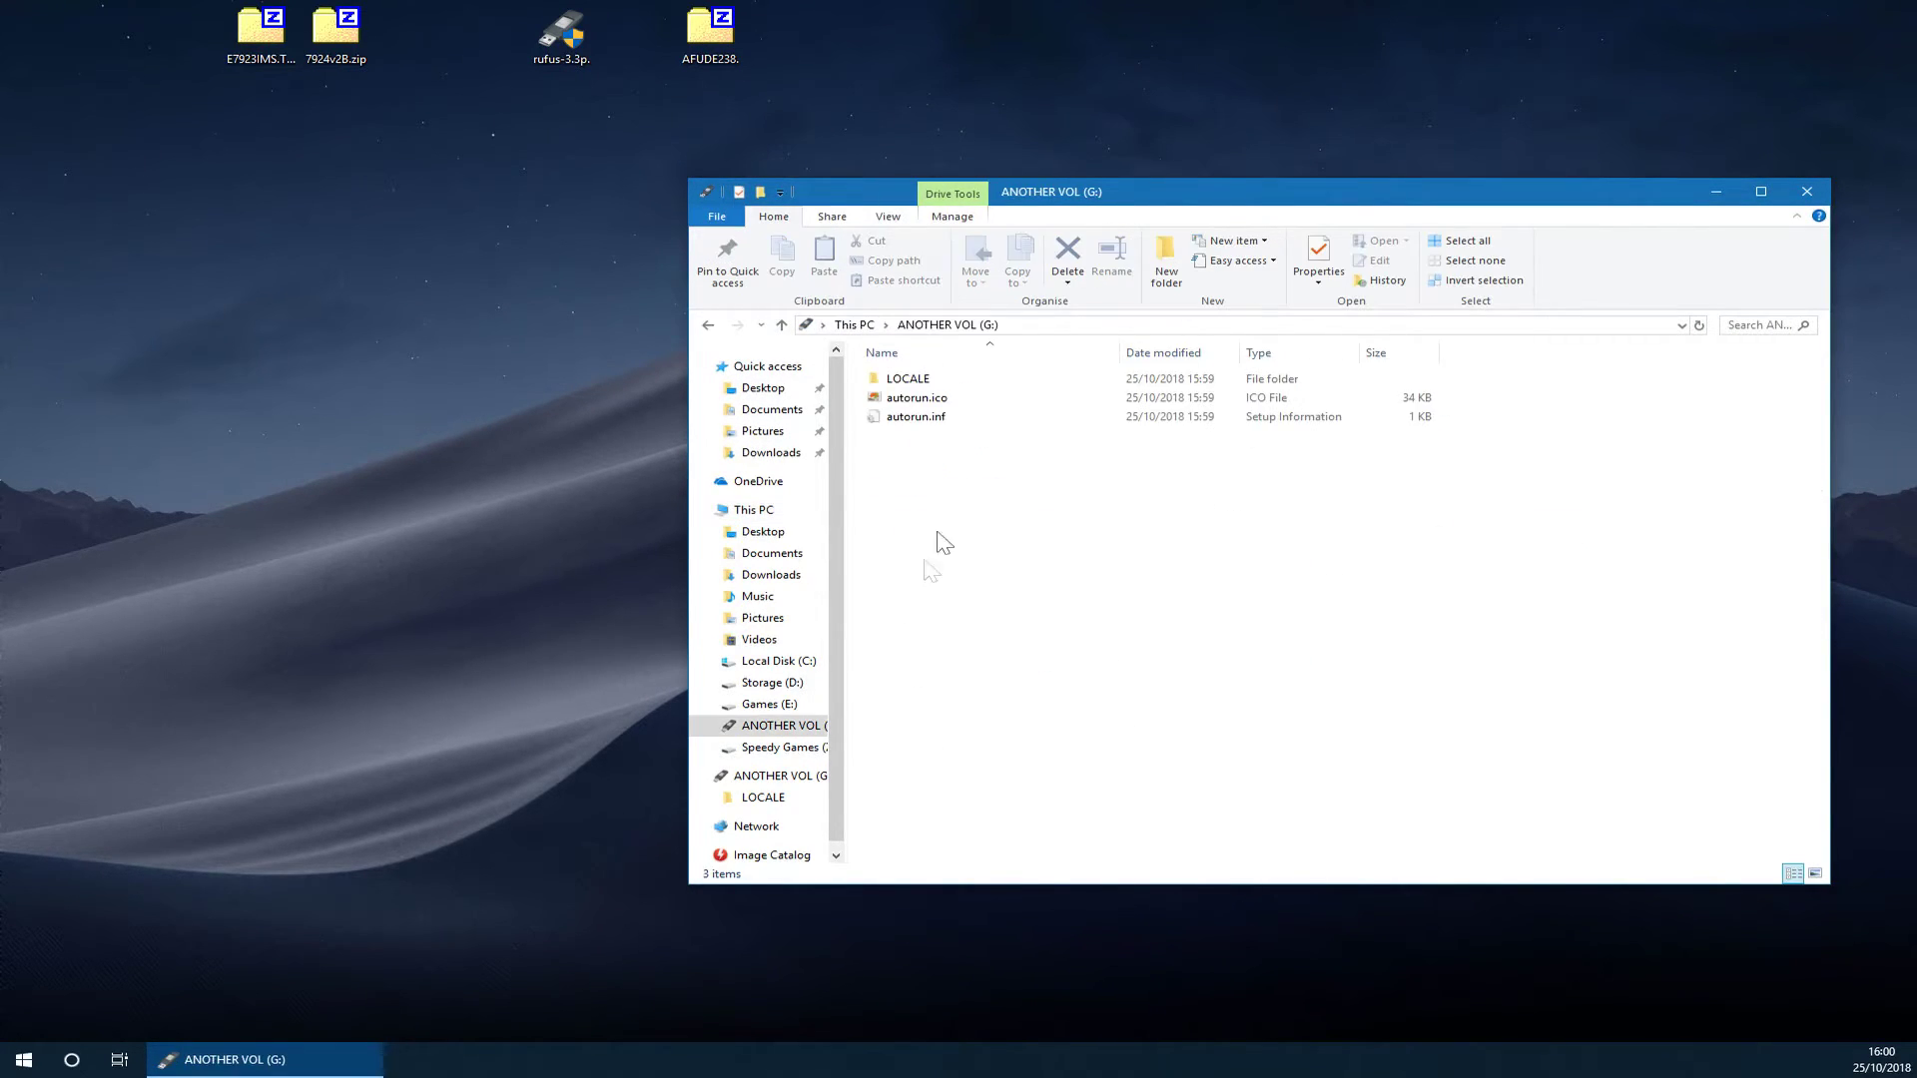
{"action": "left_click_drag", "start_coordinate": [1050, 199], "coordinate": [703, 217]}
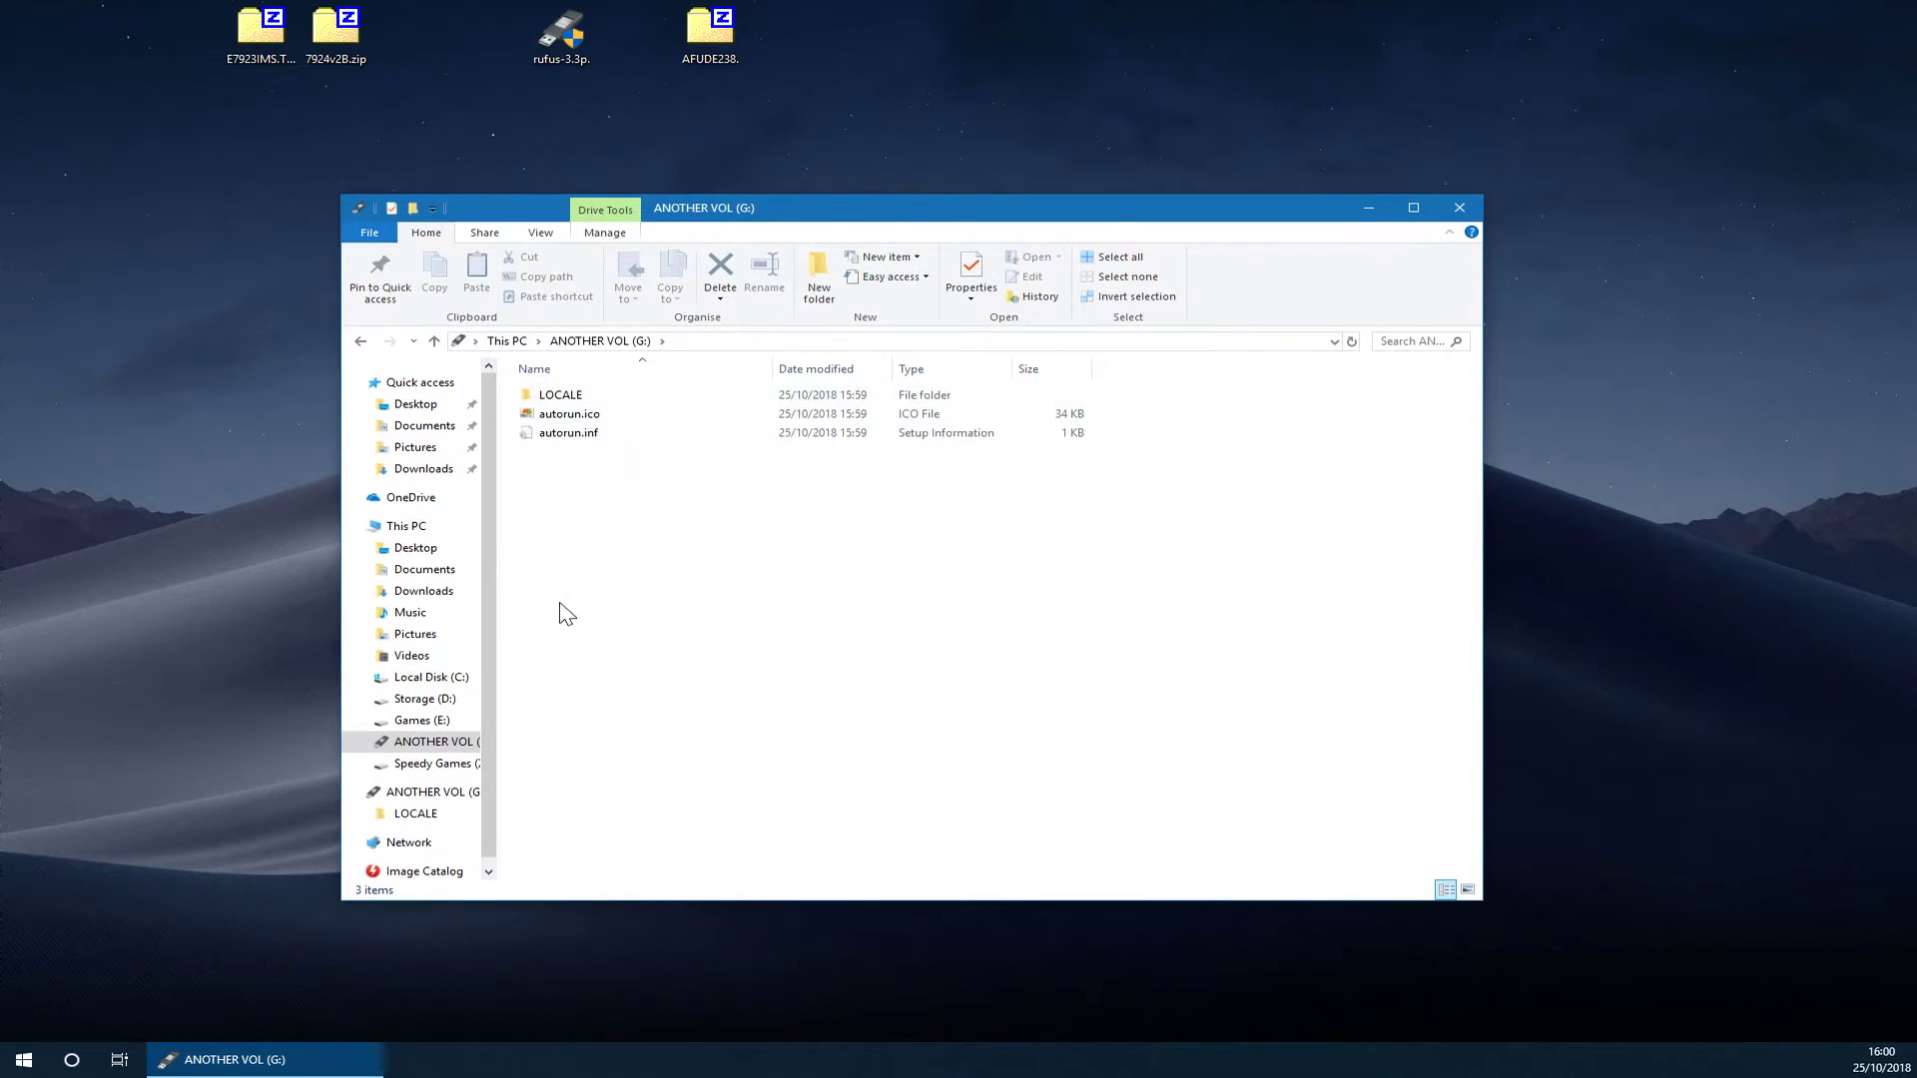
{"action": "double_click", "coordinate": [591, 396]}
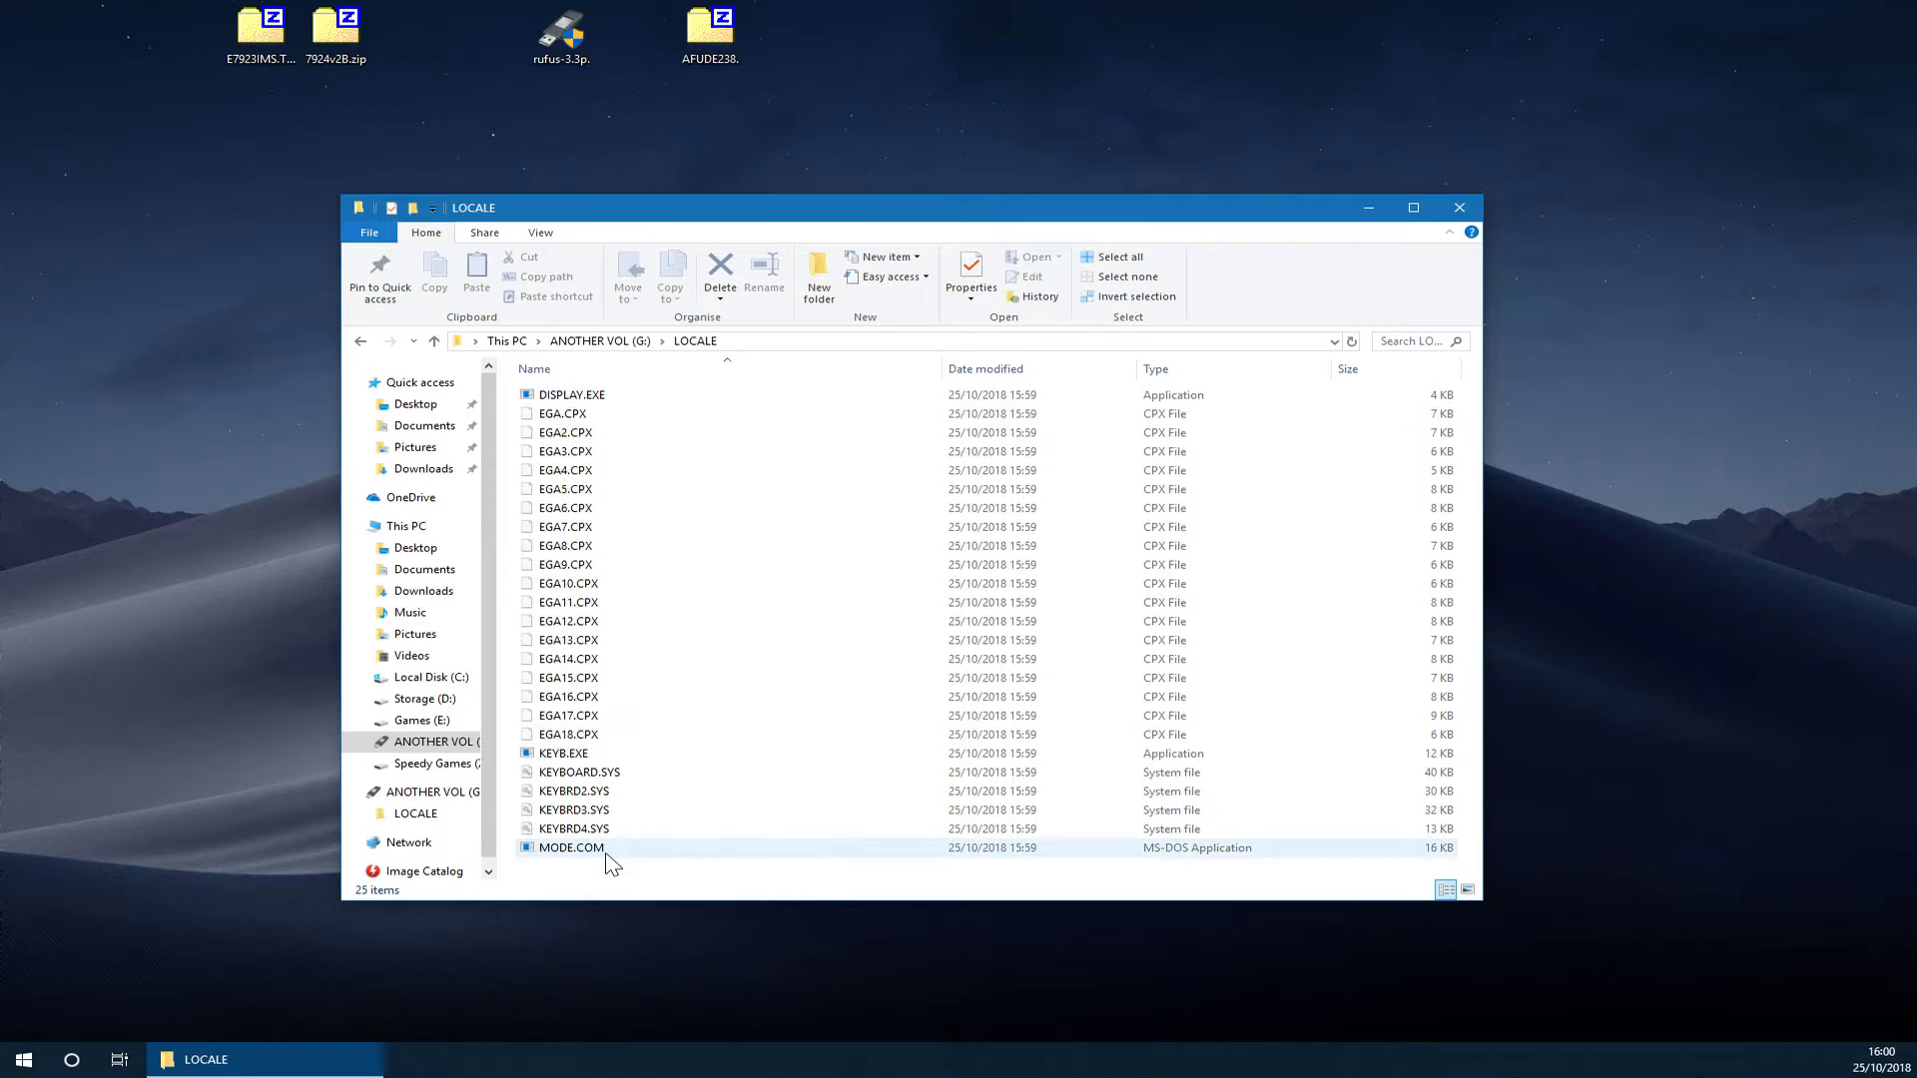
{"action": "key", "text": "alt+Left"}
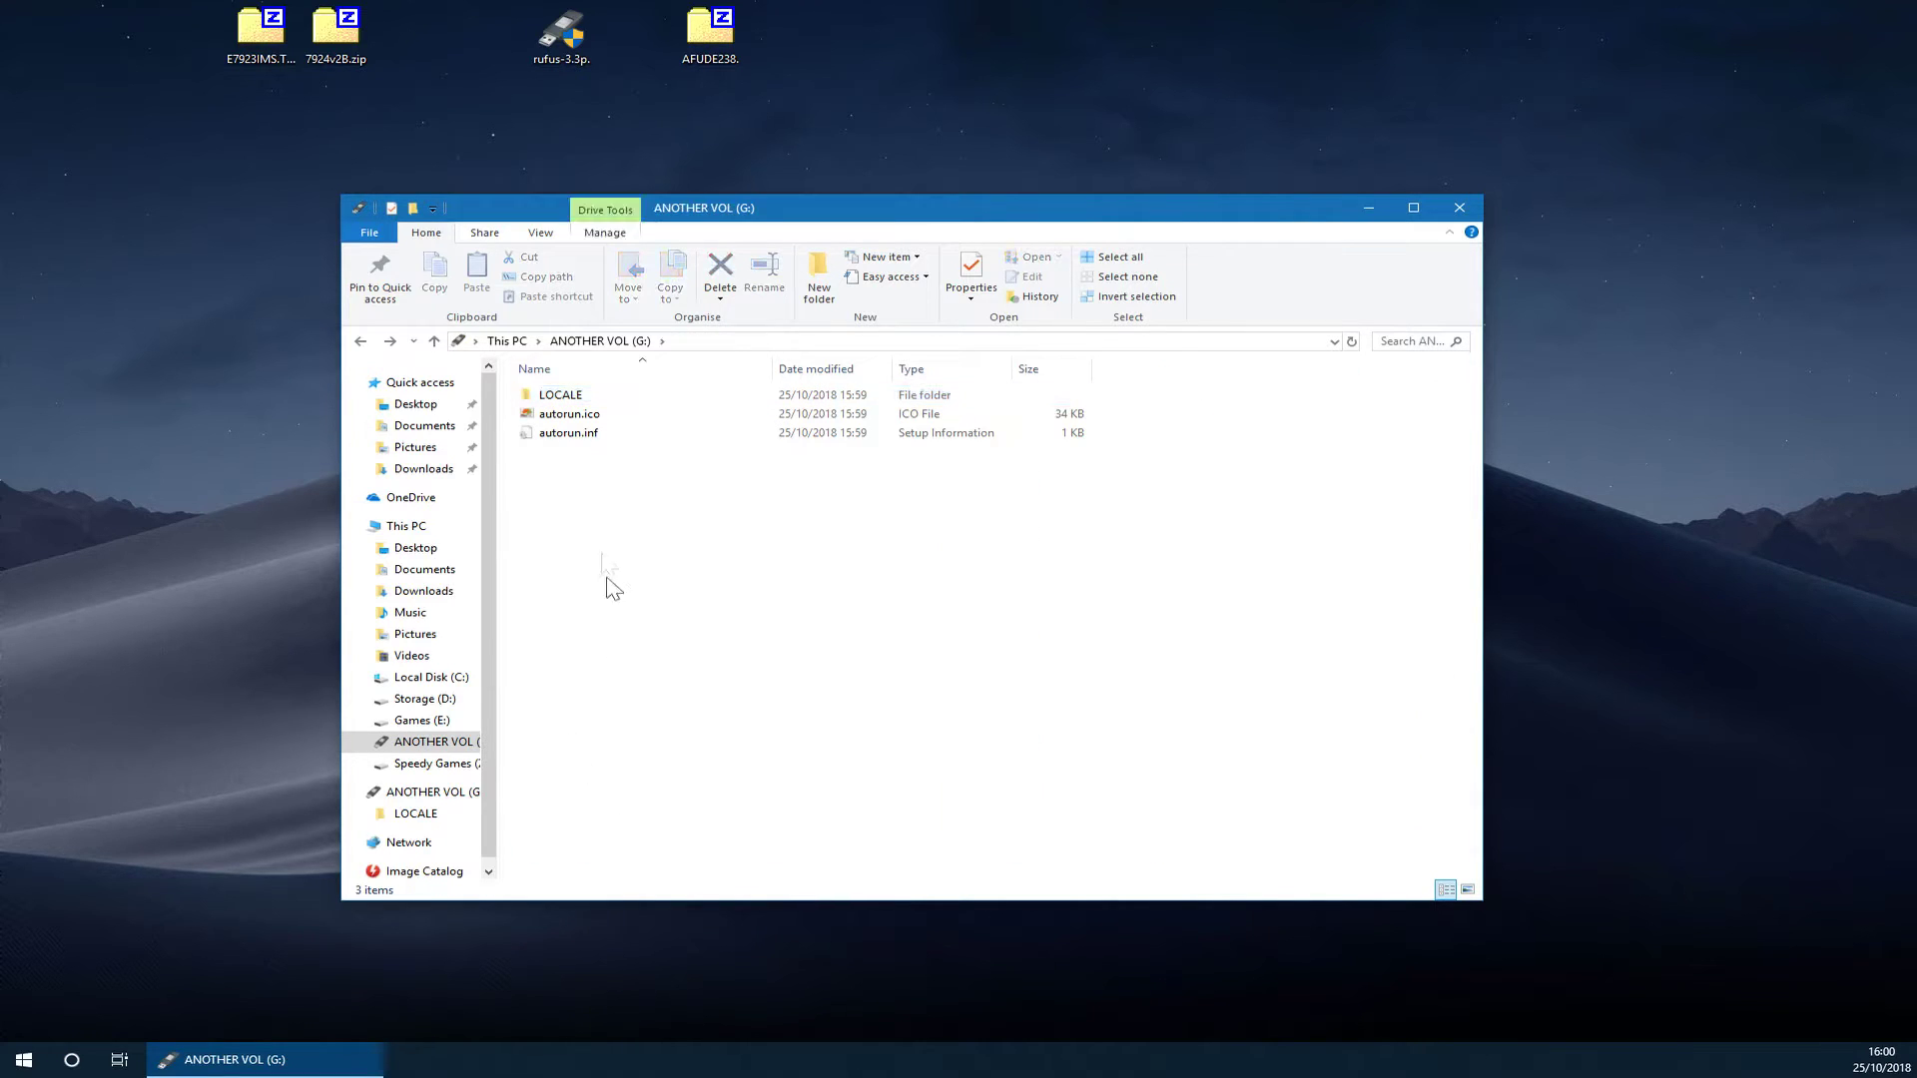
{"action": "left_click", "coordinate": [604, 599]}
Create a folder named BIOS at the drive root and open it.
{"action": "right_click", "coordinate": [637, 477]}
{"action": "mouse_move", "coordinate": [747, 736]}
{"action": "left_click", "coordinate": [974, 735]}
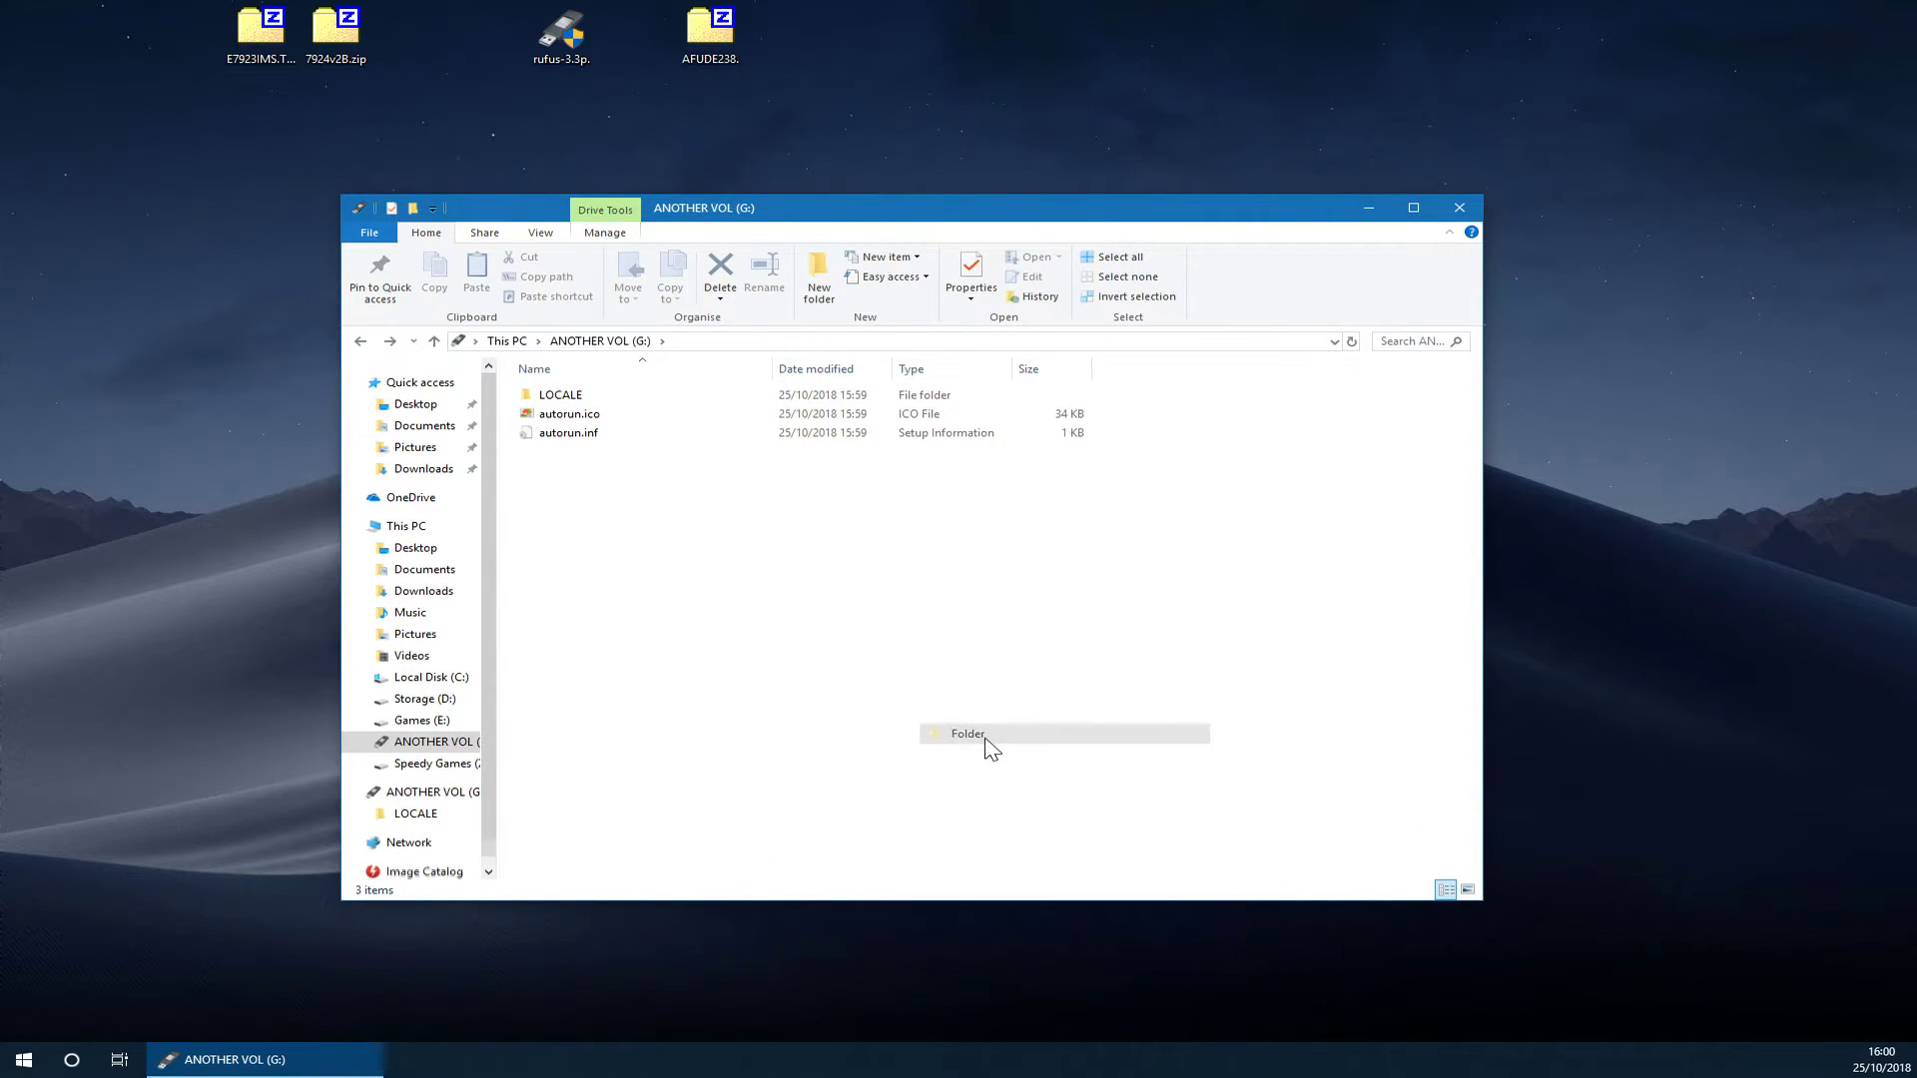
{"action": "type", "text": "BIOS"}
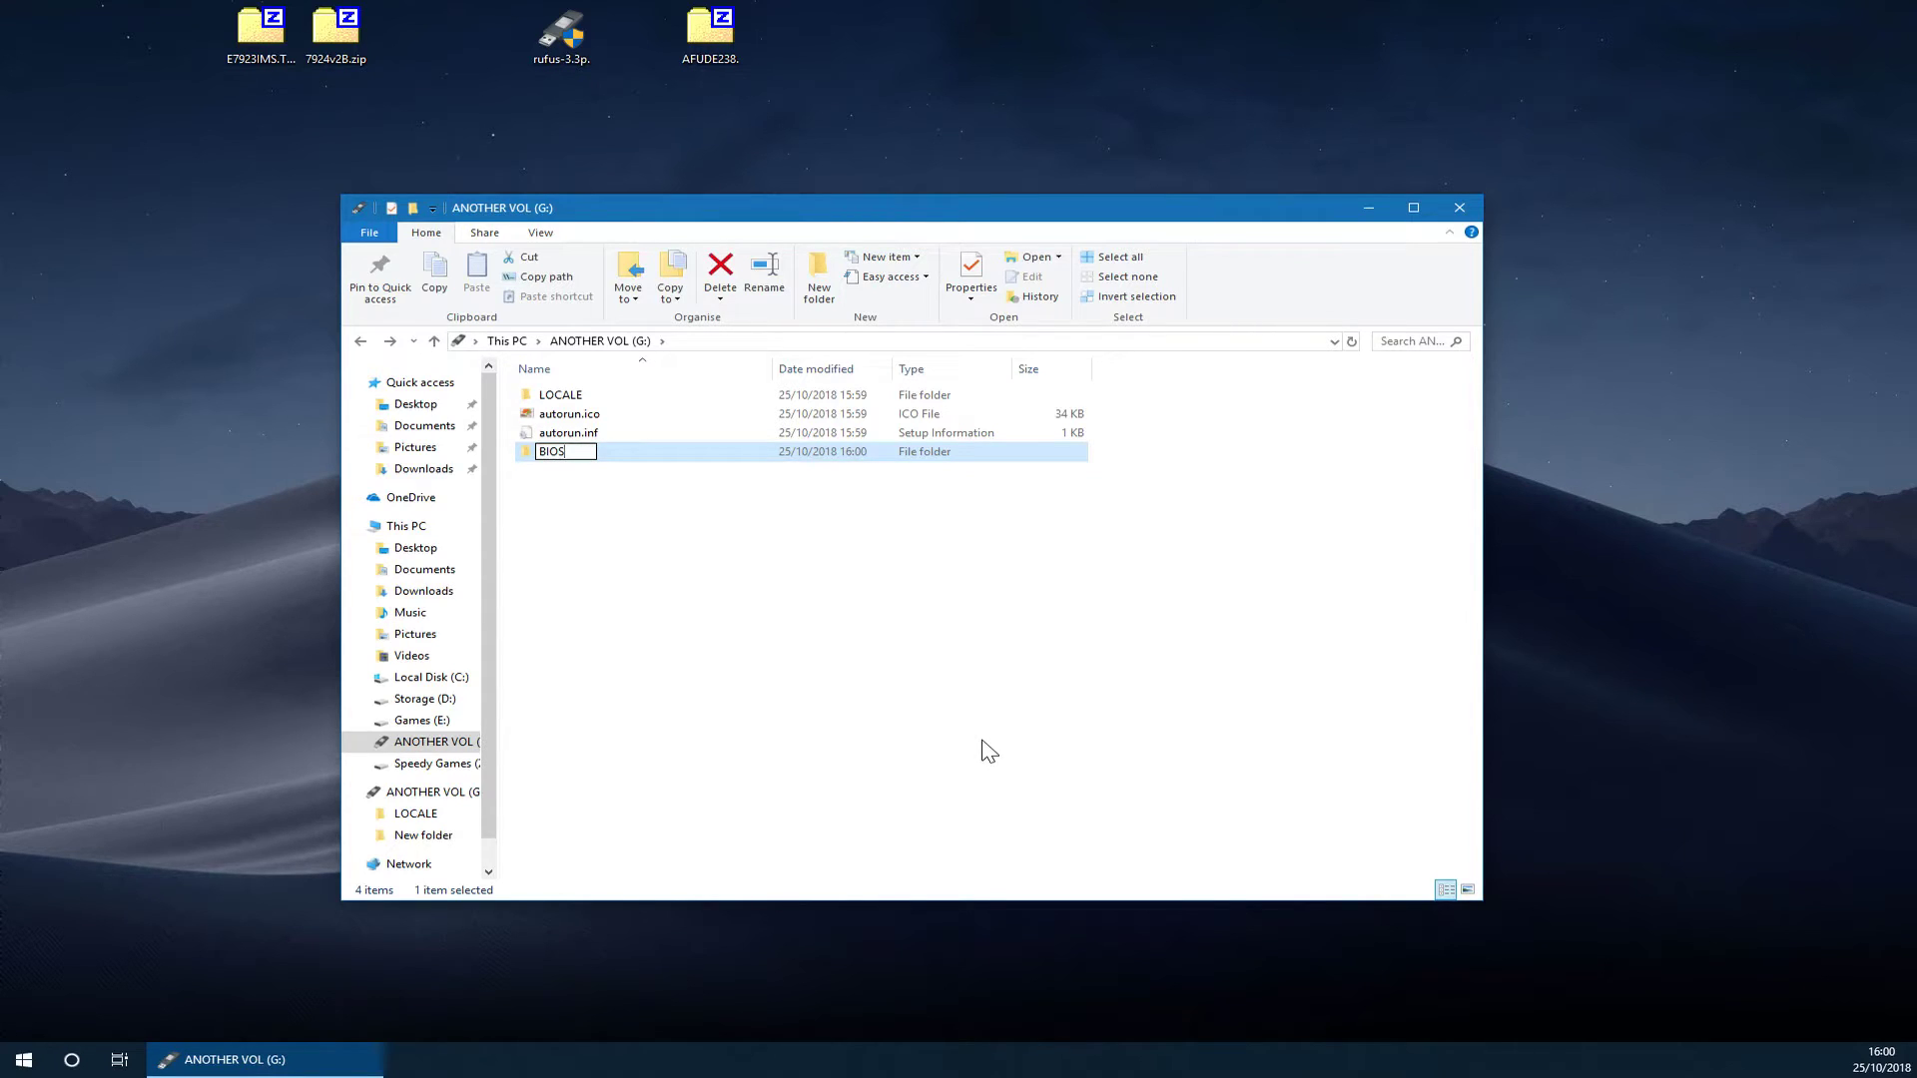
{"action": "key", "text": "Return"}
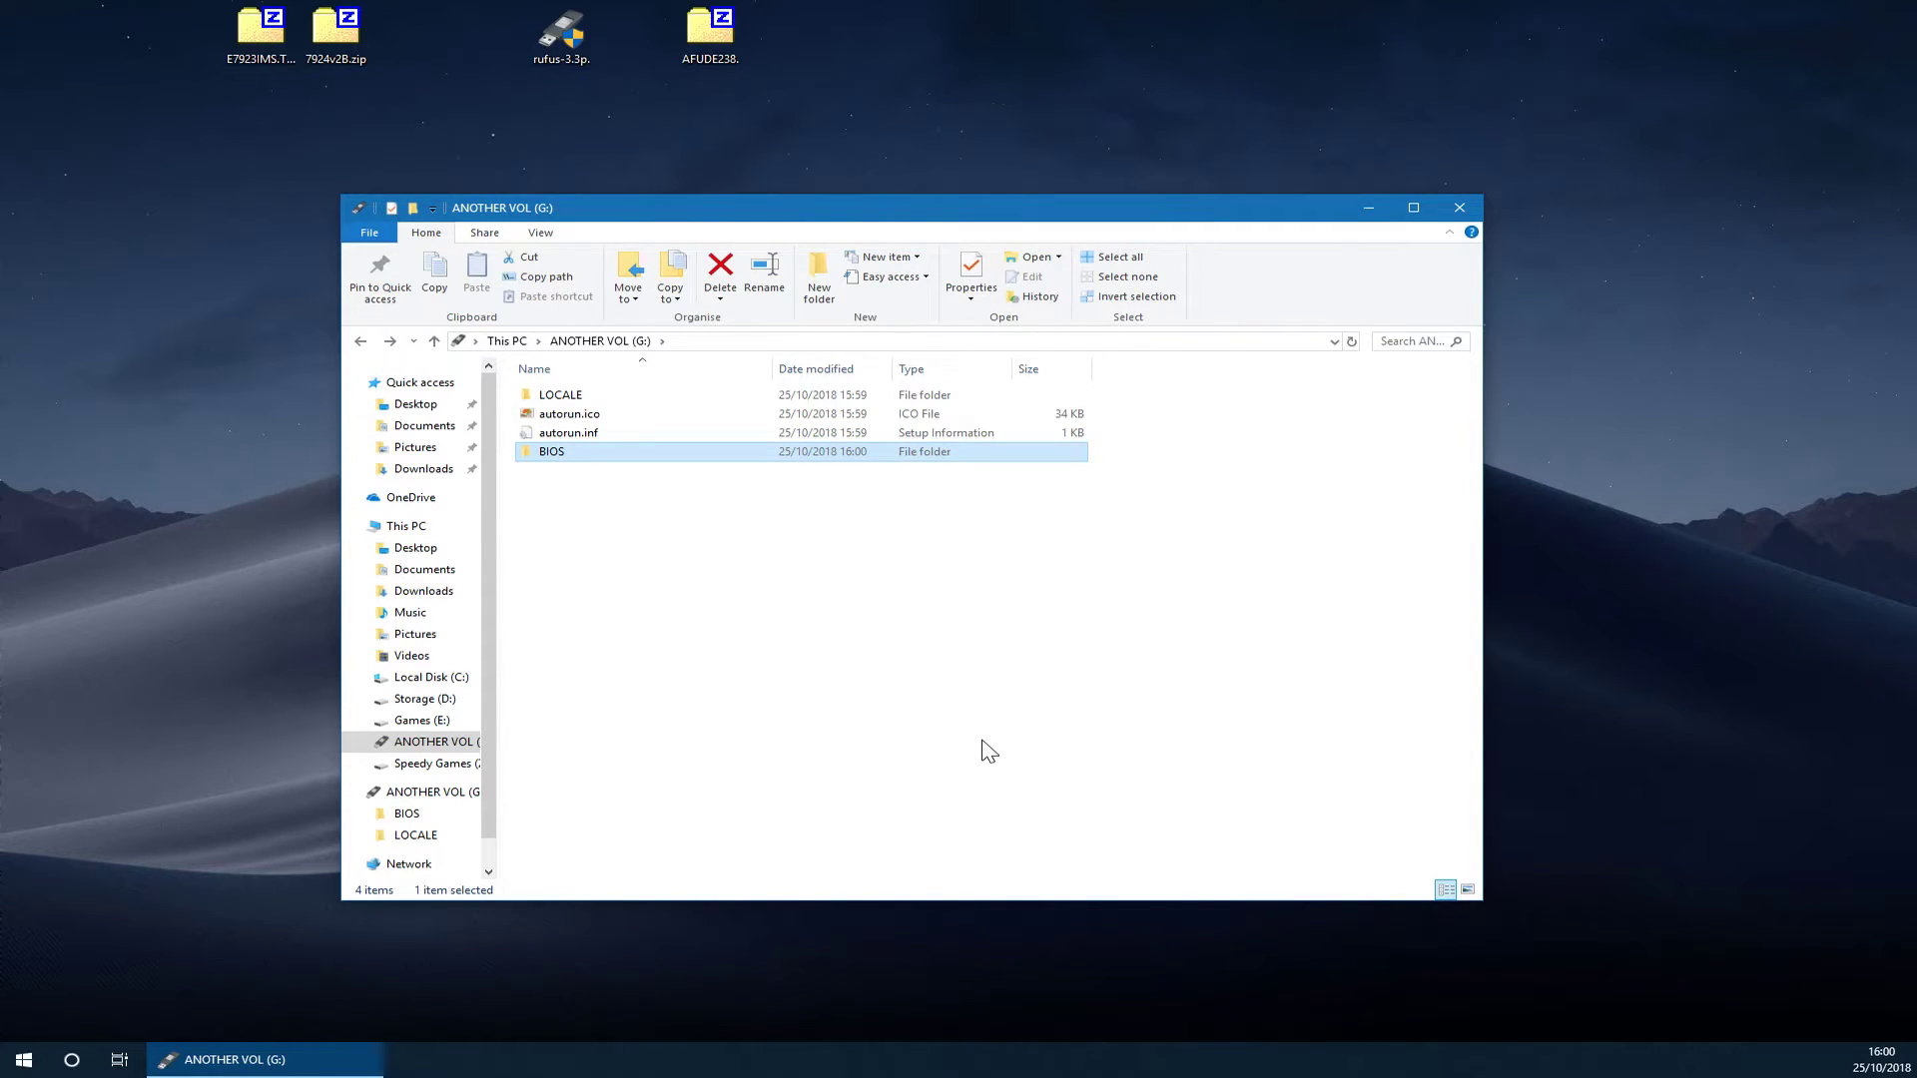
{"action": "key", "text": "Return"}
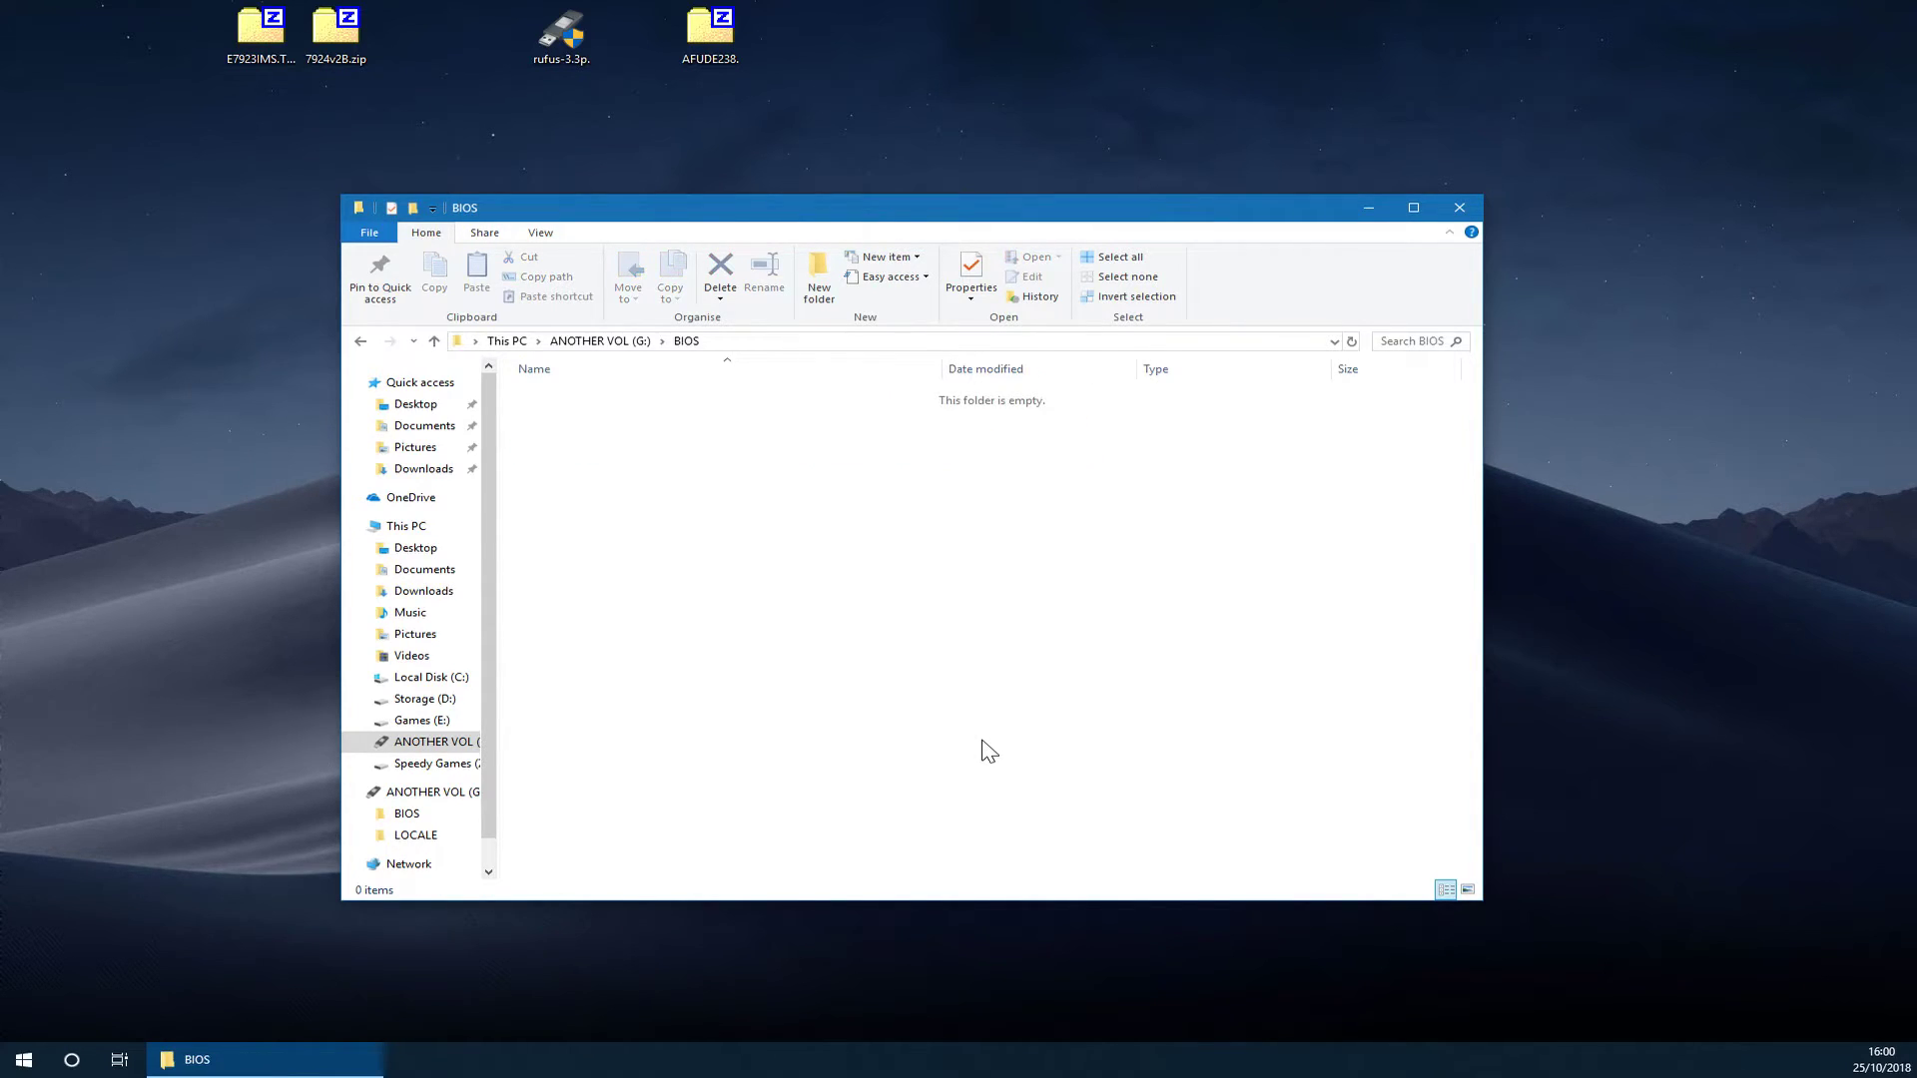
{"action": "double_click", "coordinate": [252, 40]}
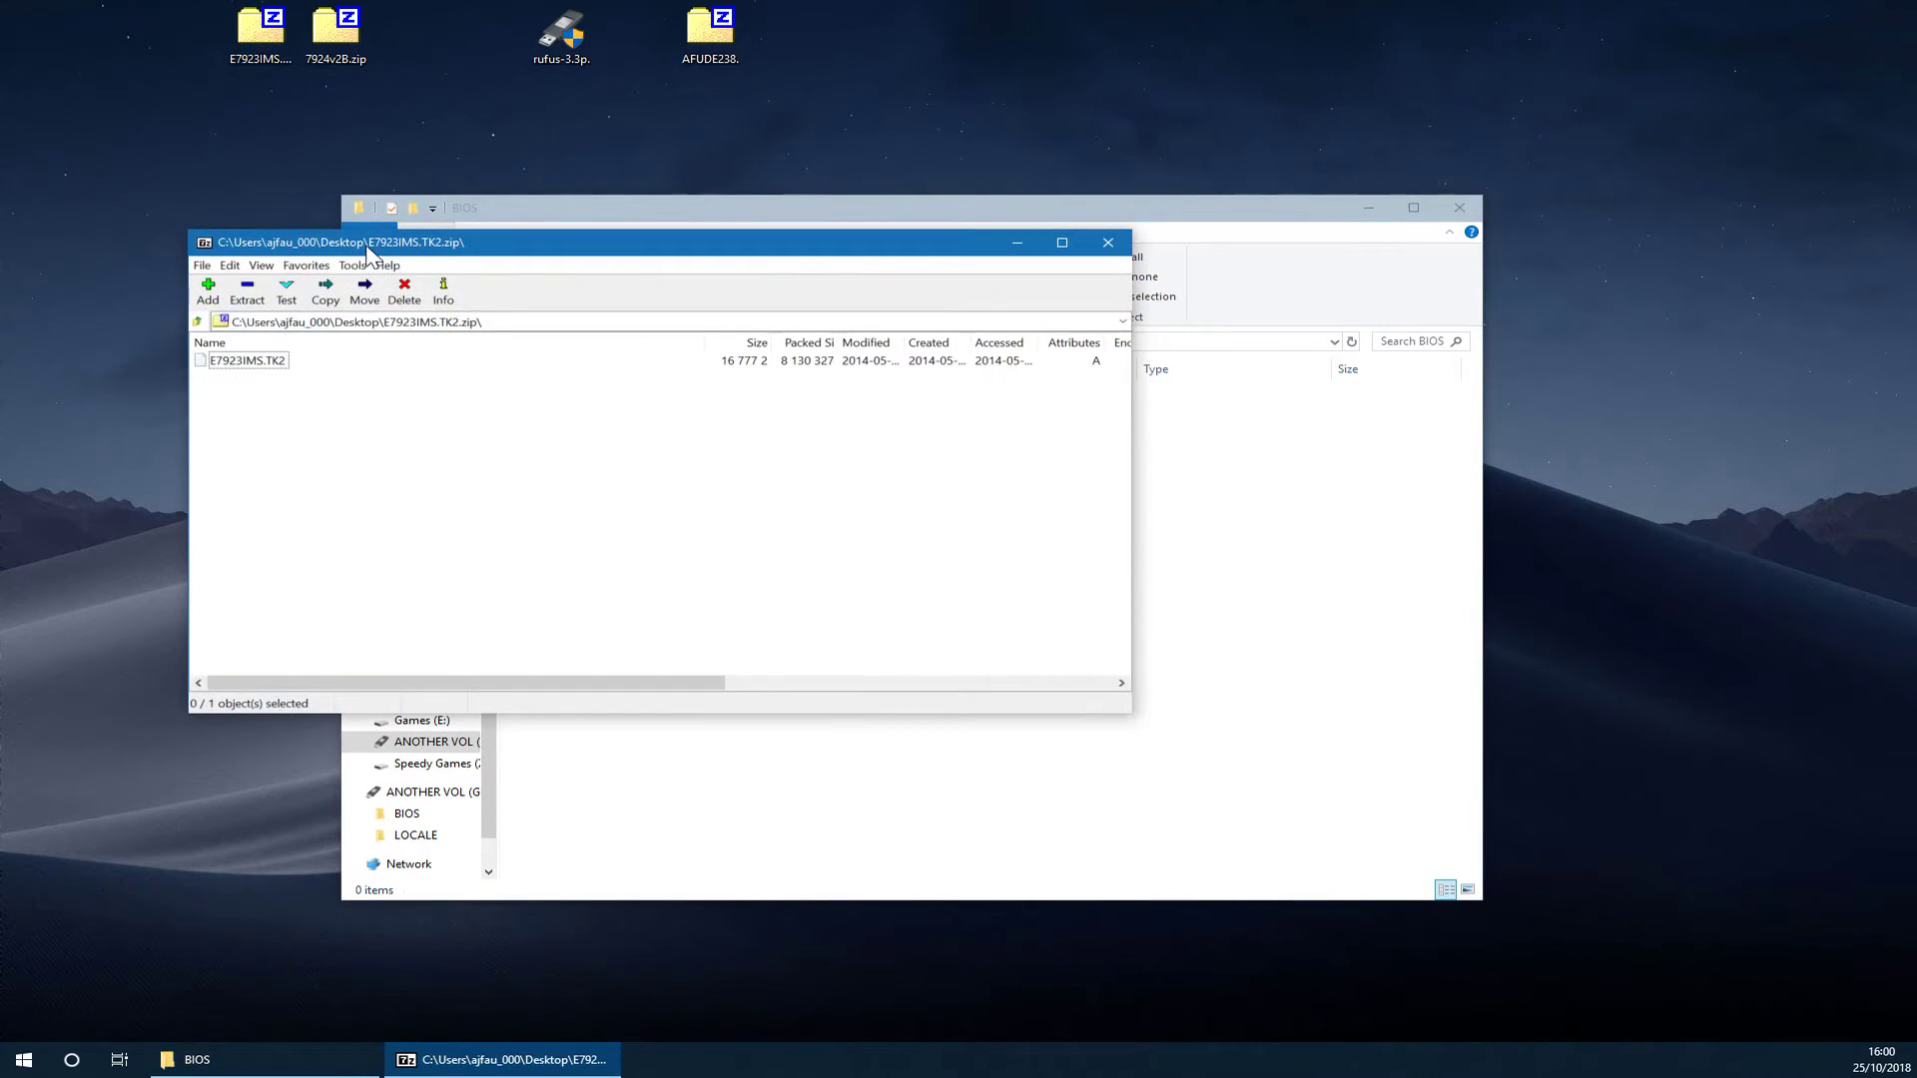
Copy E7923IMS.TK2 from its 7-Zip archive into the G: BIOS folder, then close 7-Zip.
{"action": "left_click_drag", "start_coordinate": [368, 253], "coordinate": [1069, 329]}
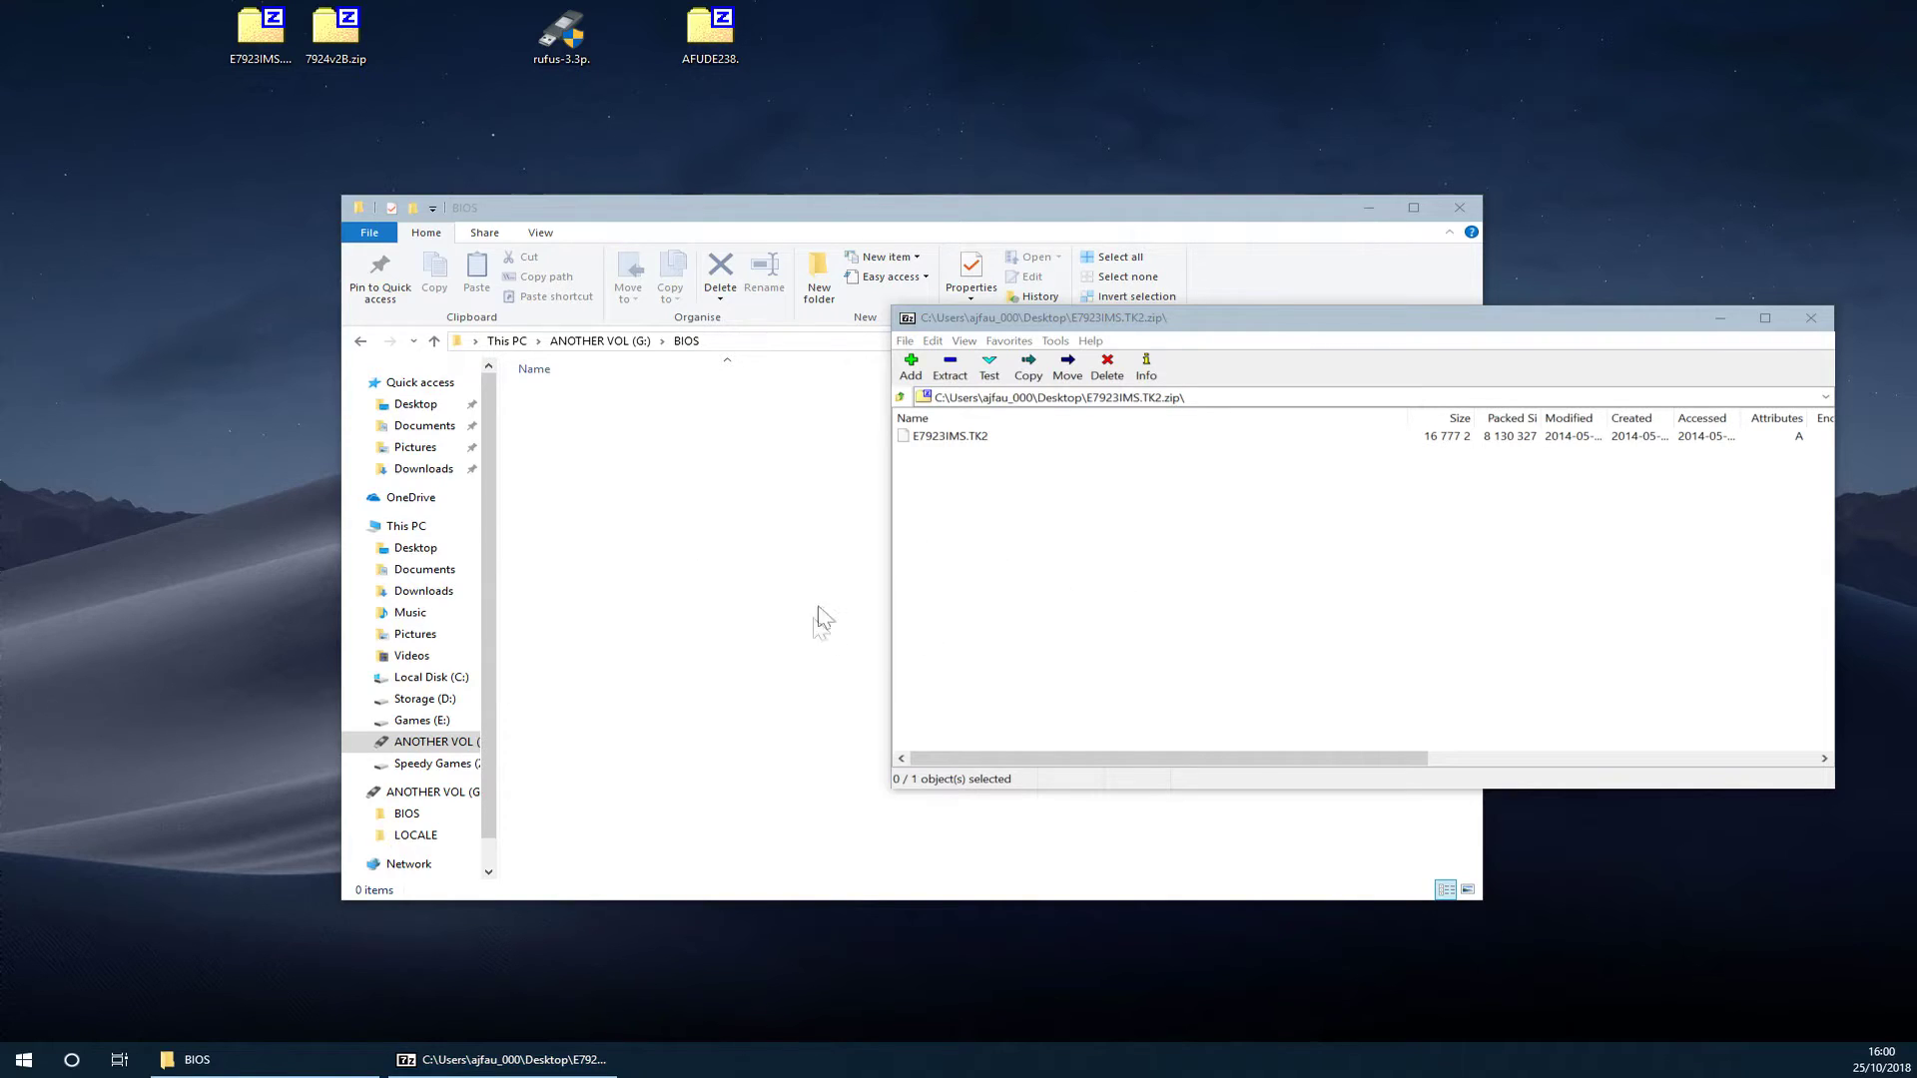
{"action": "left_click", "coordinate": [975, 446]}
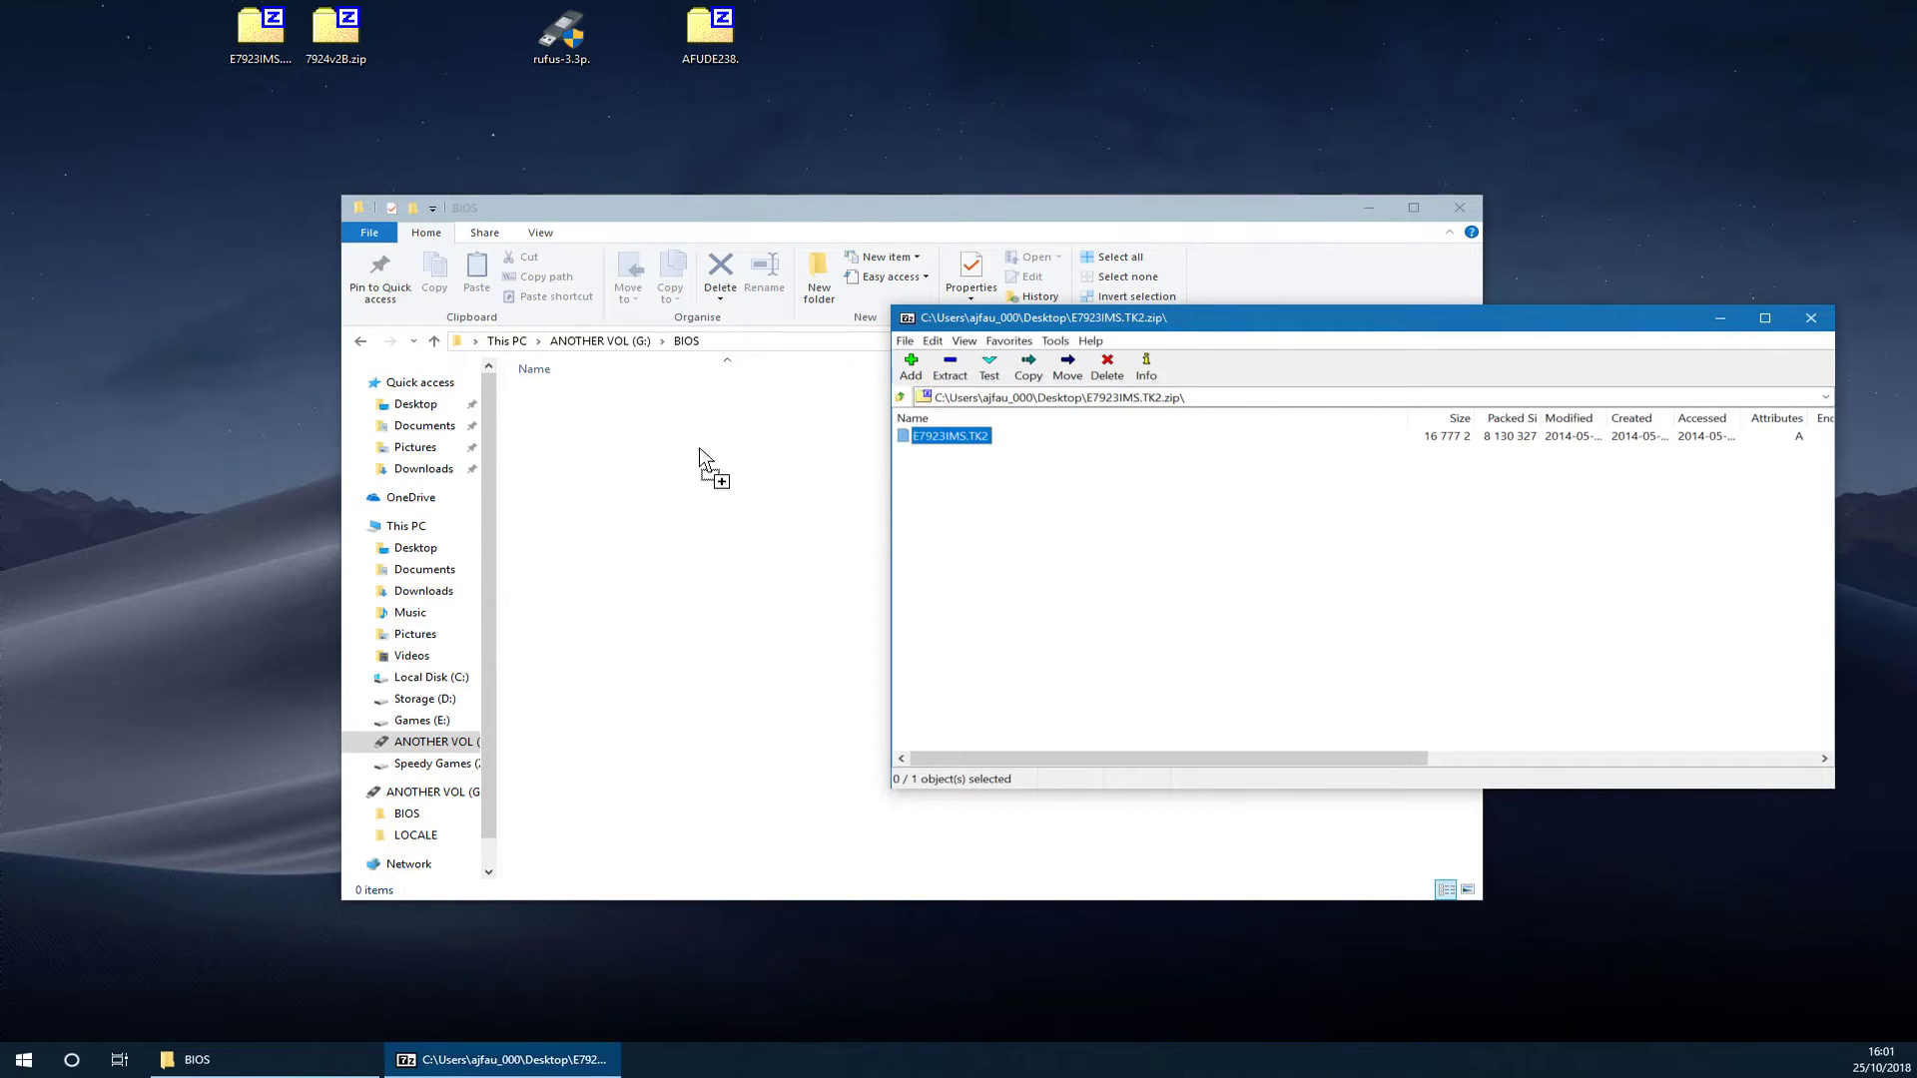
{"action": "left_click", "coordinate": [706, 463]}
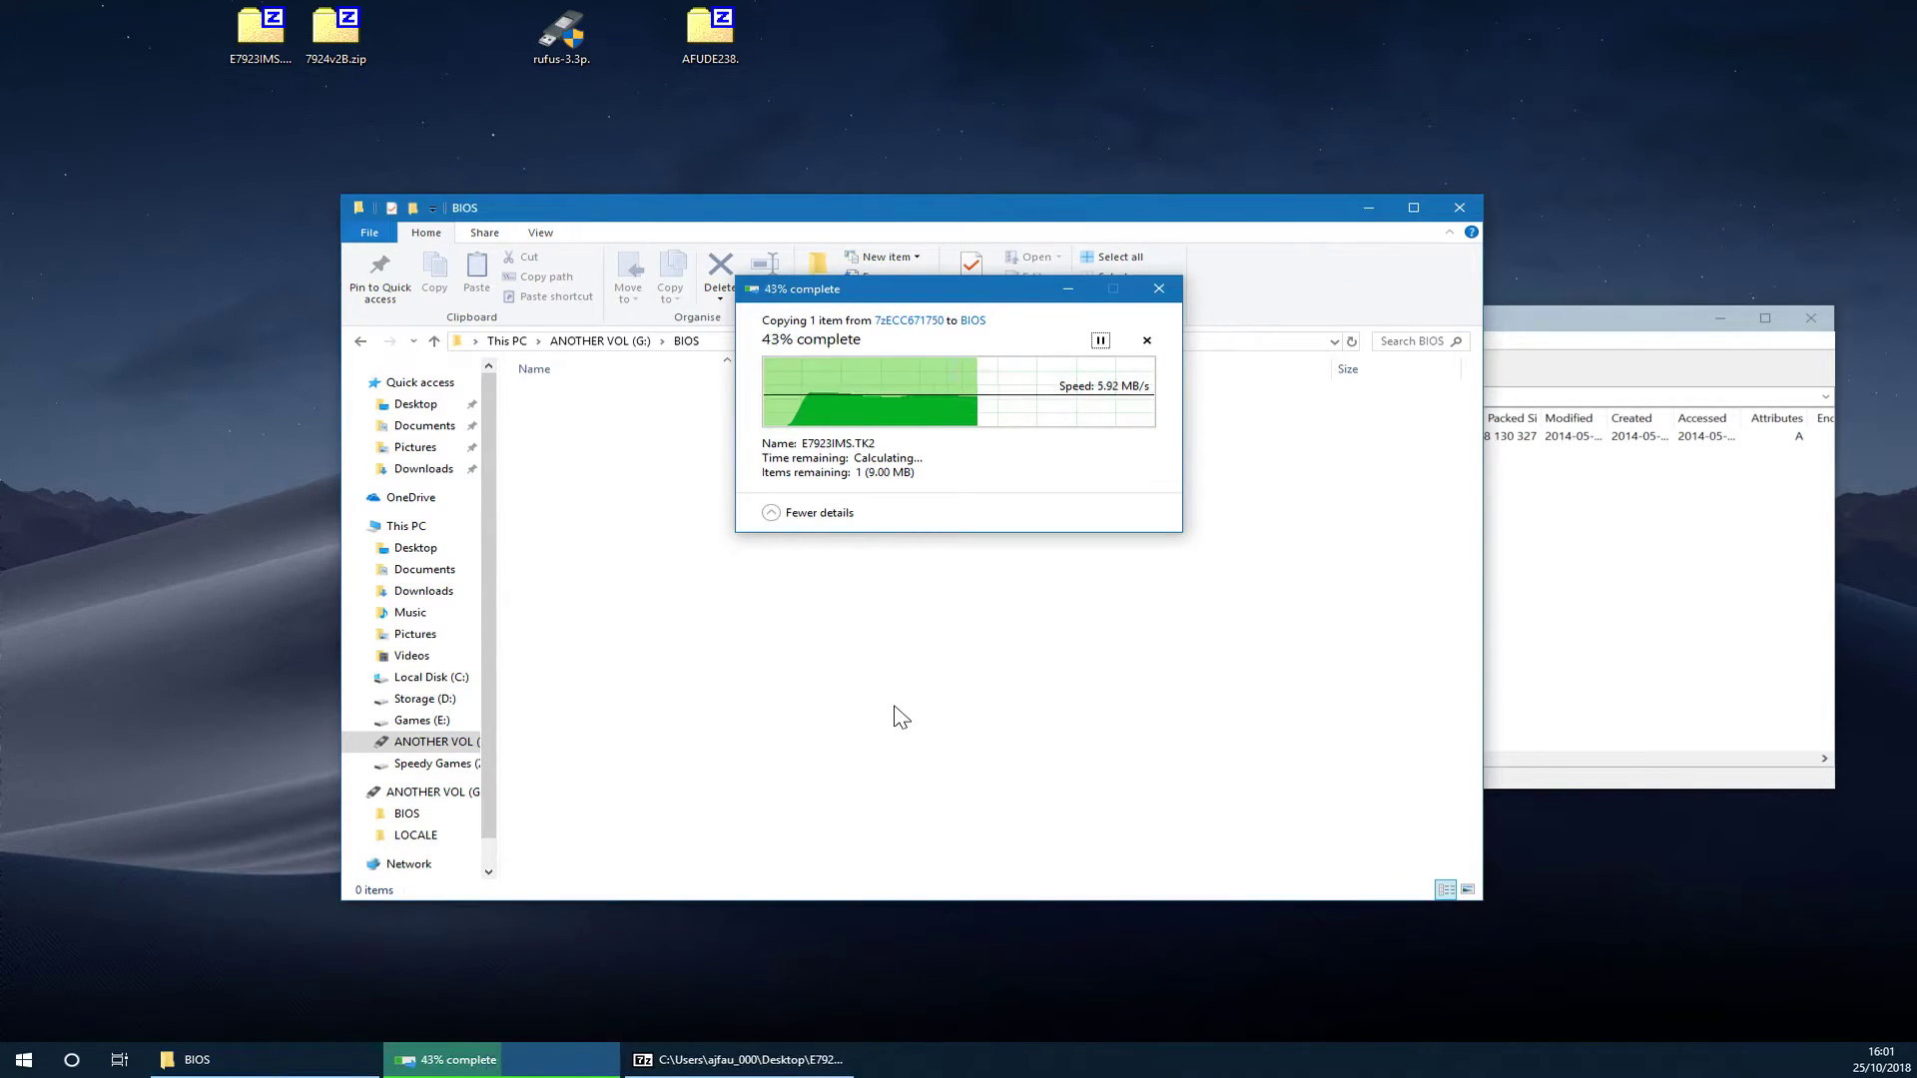
{"action": "left_click", "coordinate": [1573, 591]}
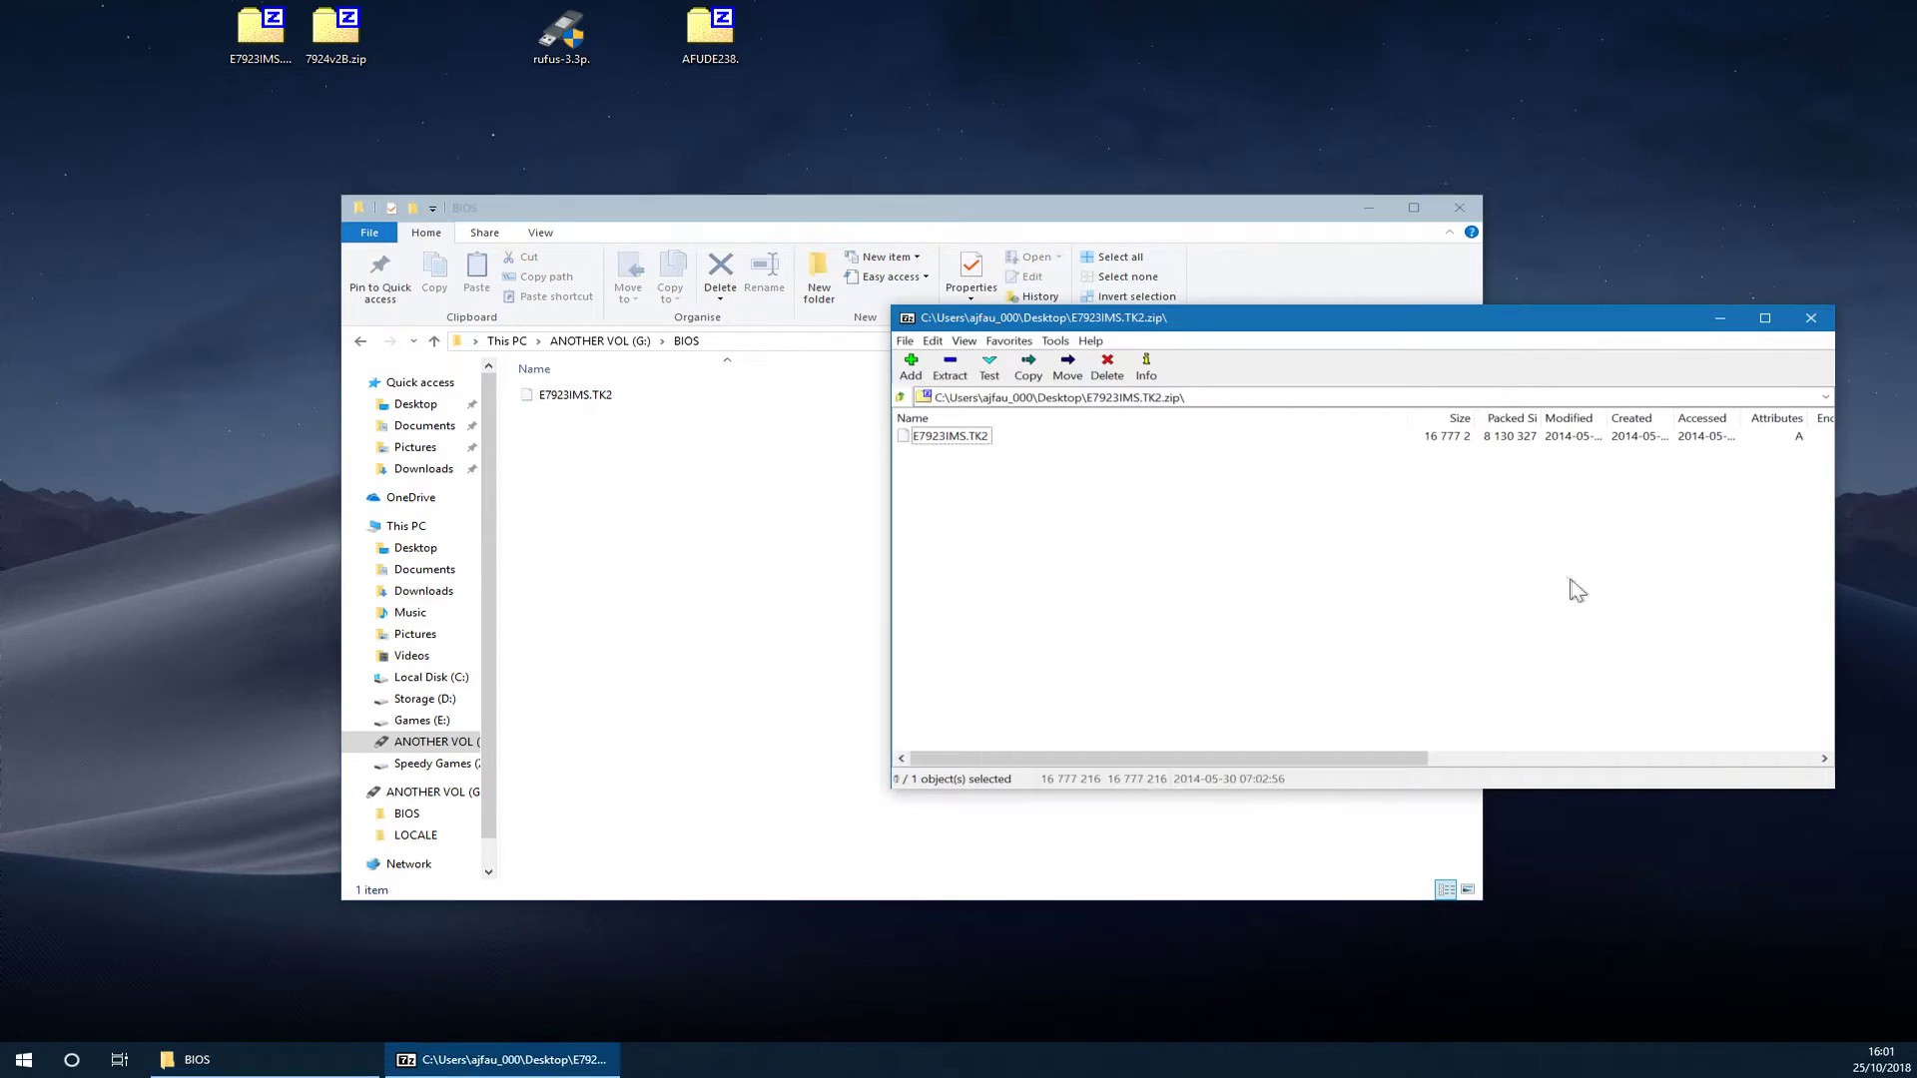
{"action": "left_click", "coordinate": [1803, 330]}
{"action": "left_click_drag", "start_coordinate": [780, 112], "coordinate": [659, 8]}
{"action": "left_click", "coordinate": [711, 60]}
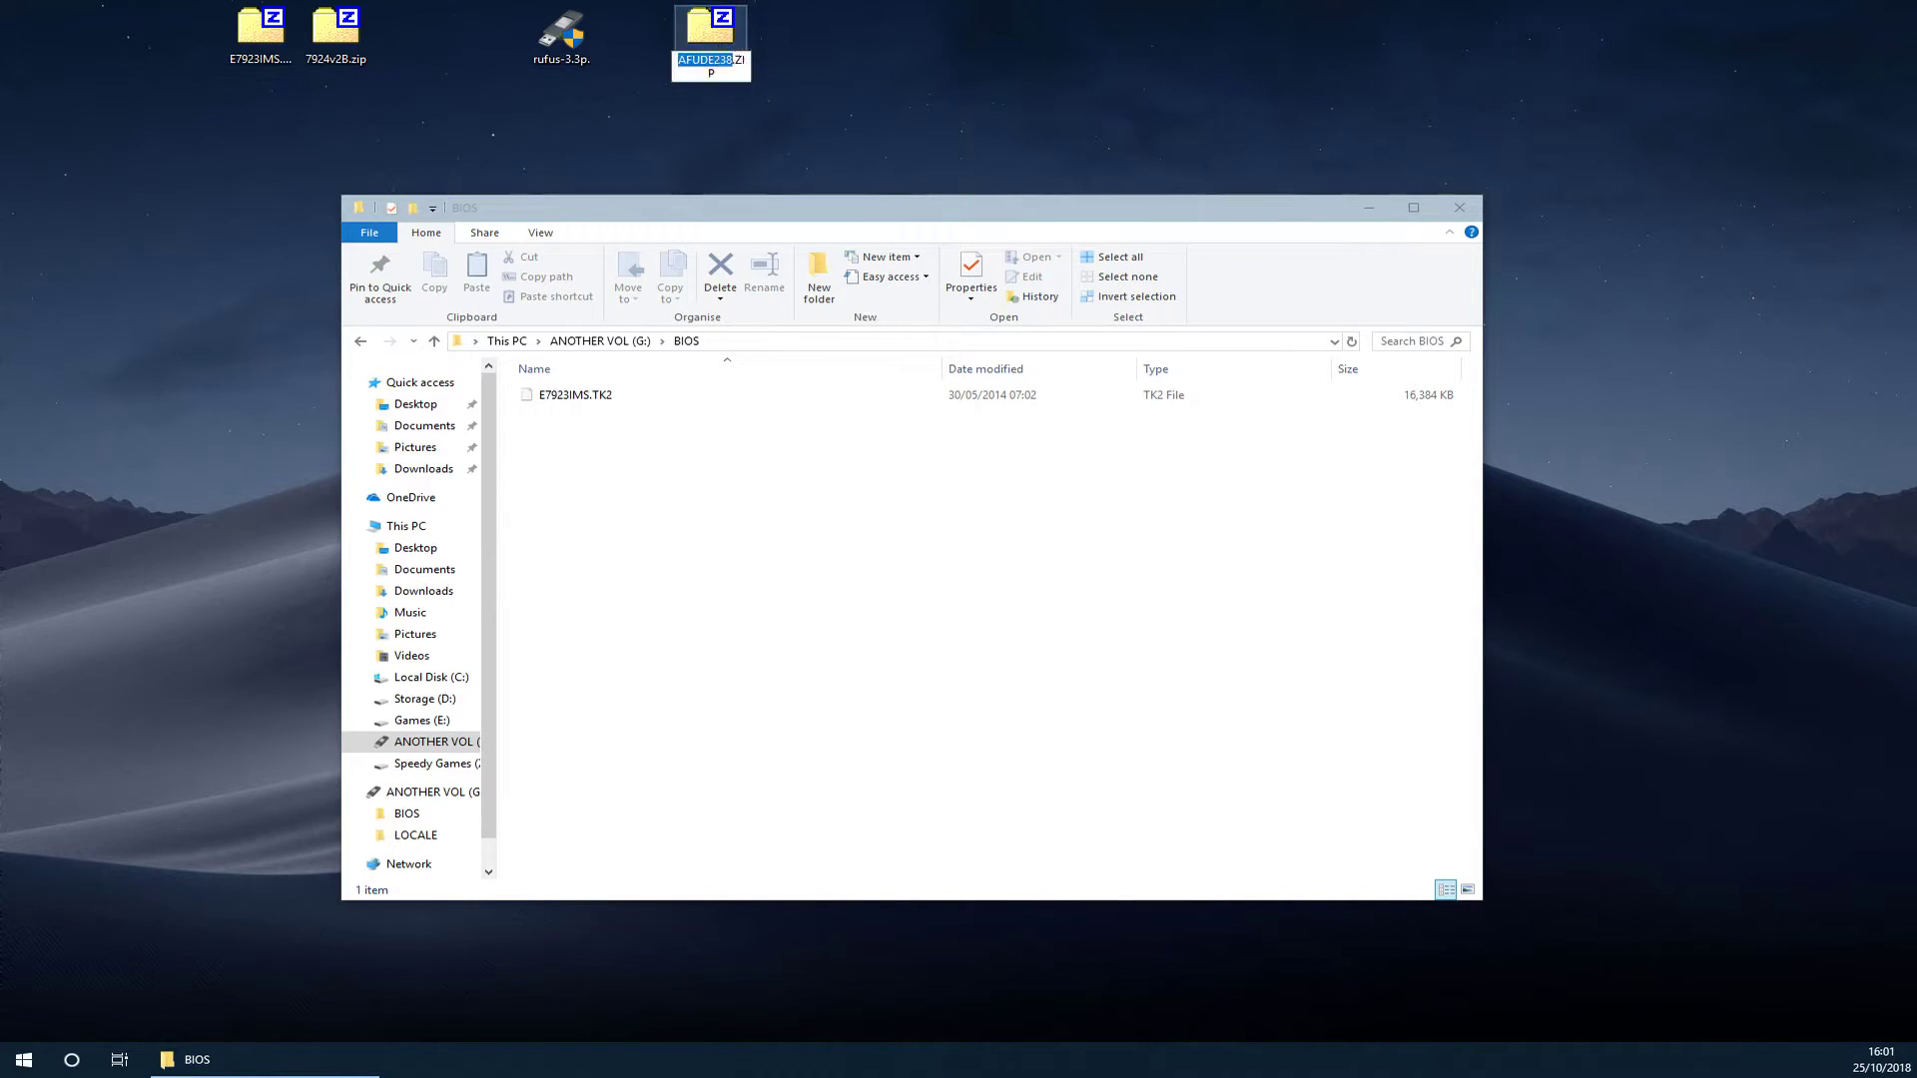
Drag AFUDE238.EXE from AFUDE238.ZIP into the BIOS folder and close the archive.
{"action": "double_click", "coordinate": [711, 30]}
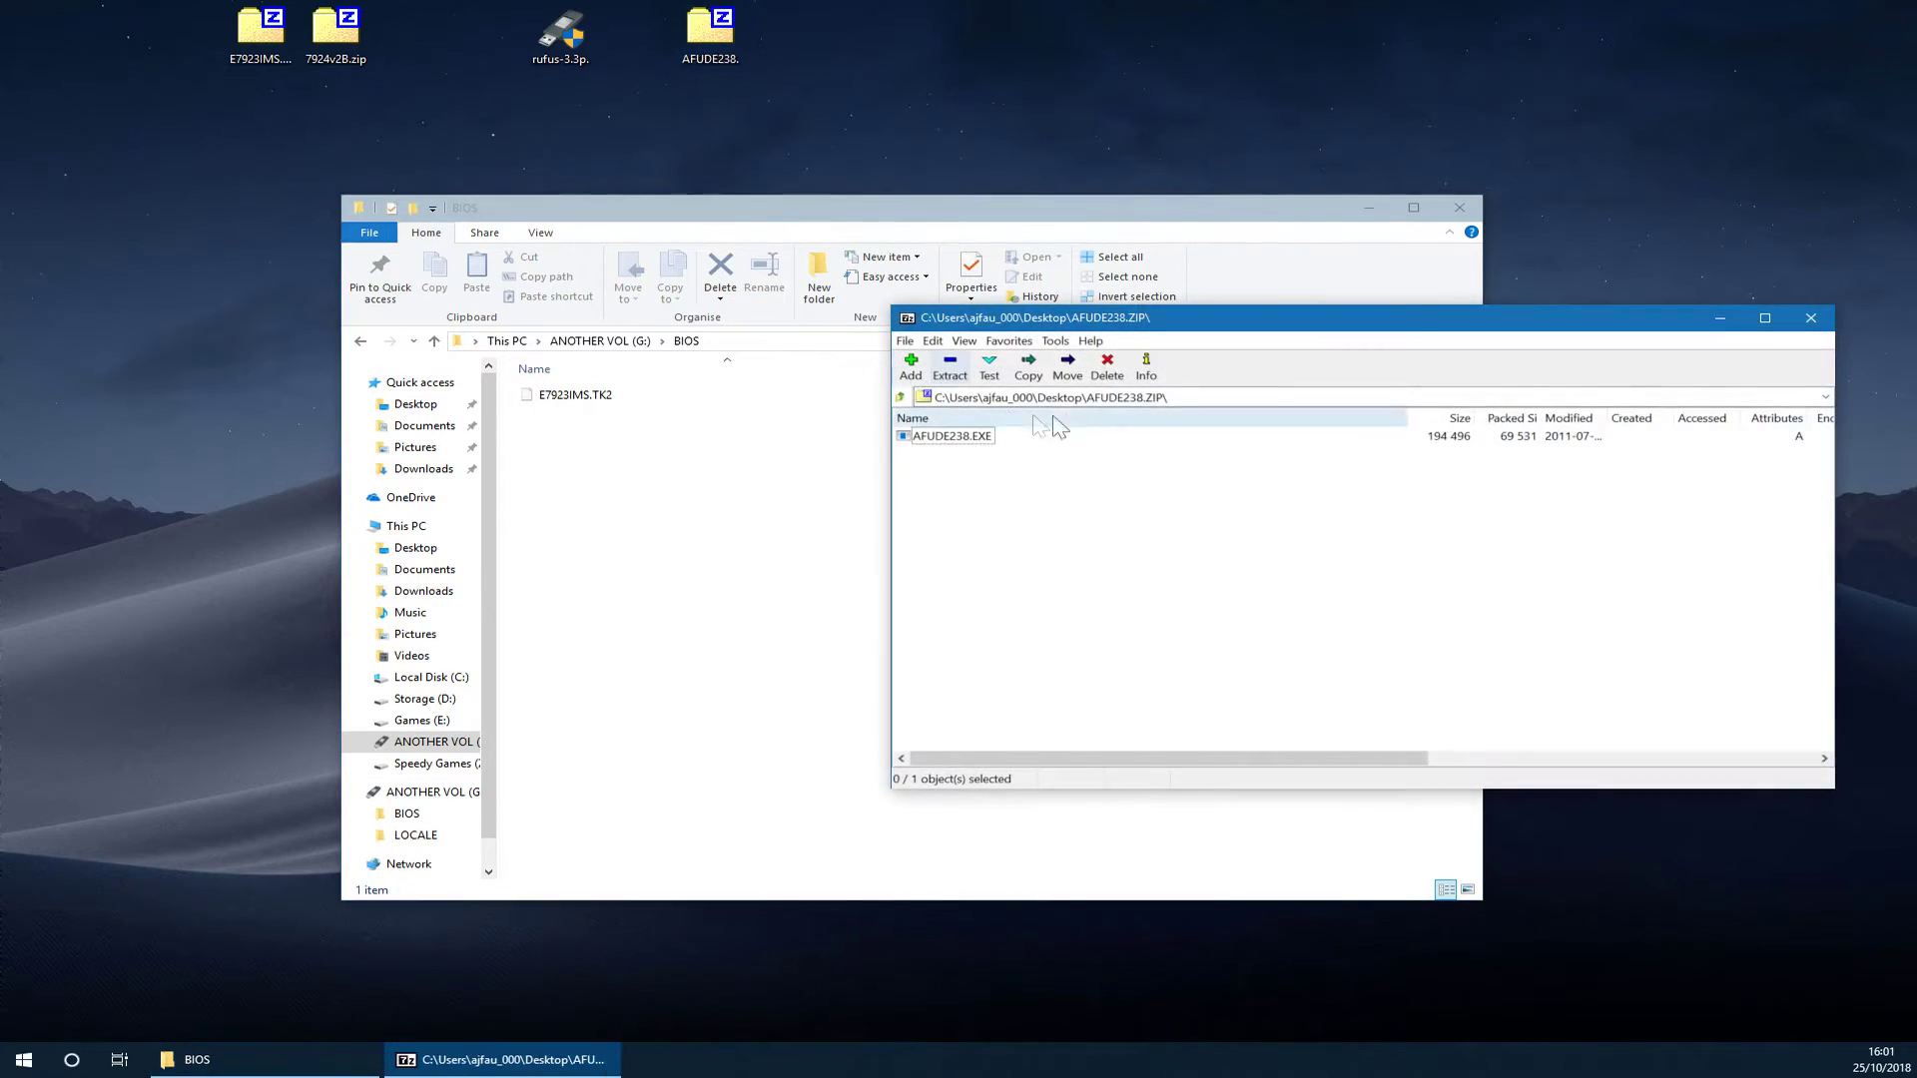
{"action": "left_click_drag", "start_coordinate": [954, 438], "coordinate": [1253, 747]}
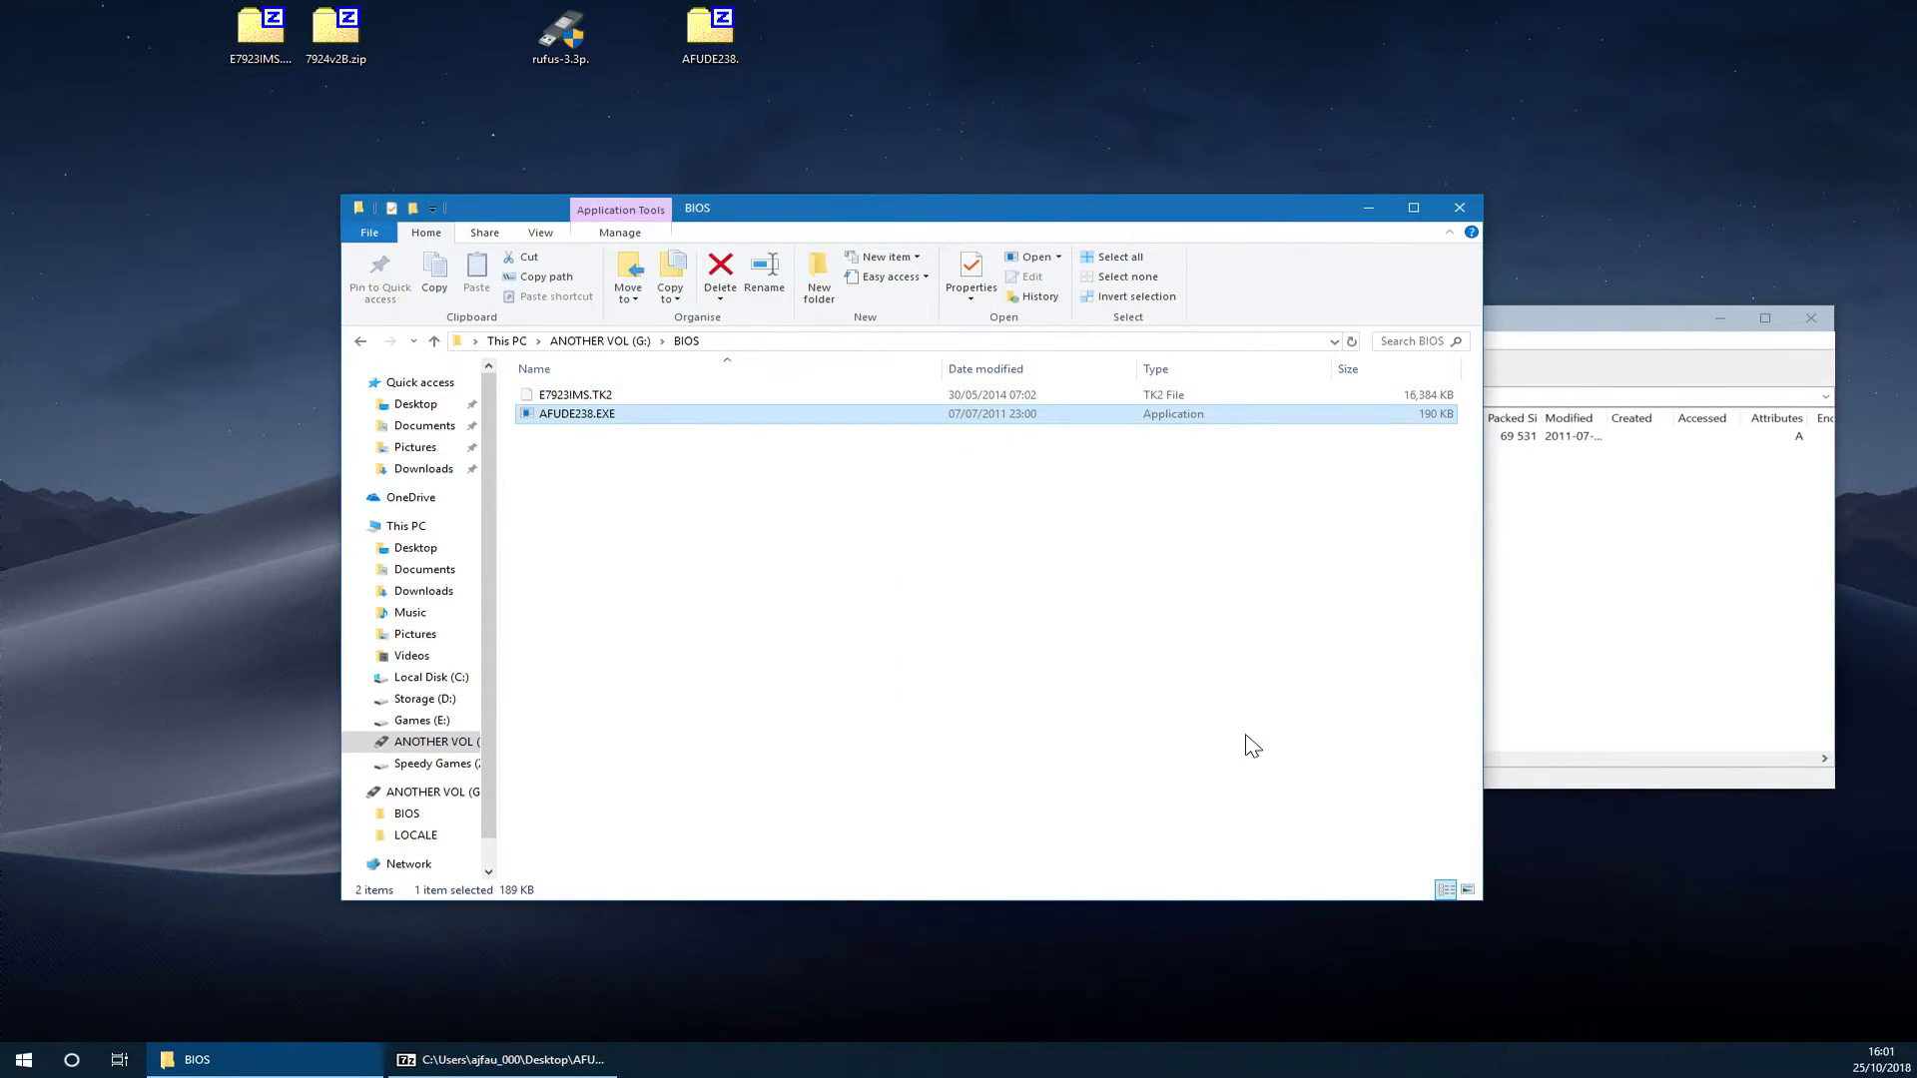
{"action": "left_click", "coordinate": [1623, 664]}
{"action": "key", "text": "alt+F4"}
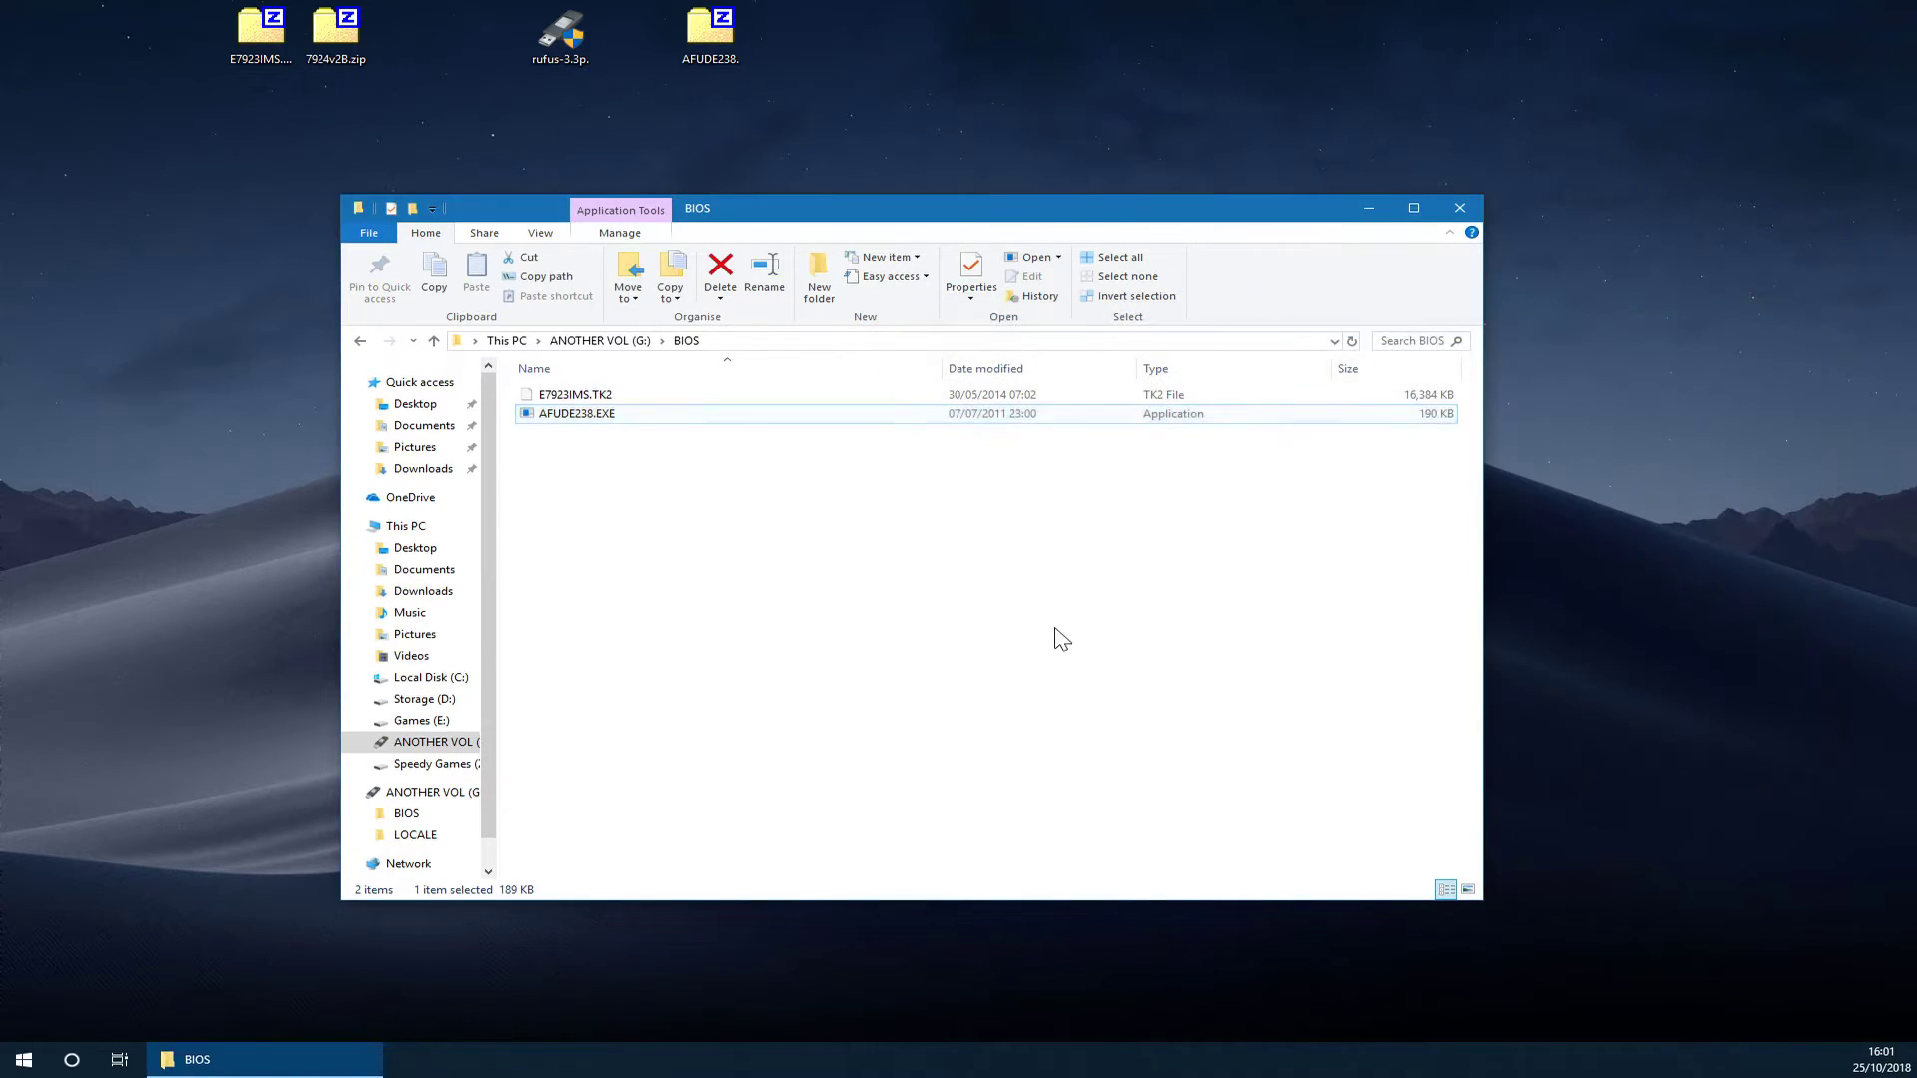
{"action": "left_click", "coordinate": [696, 505]}
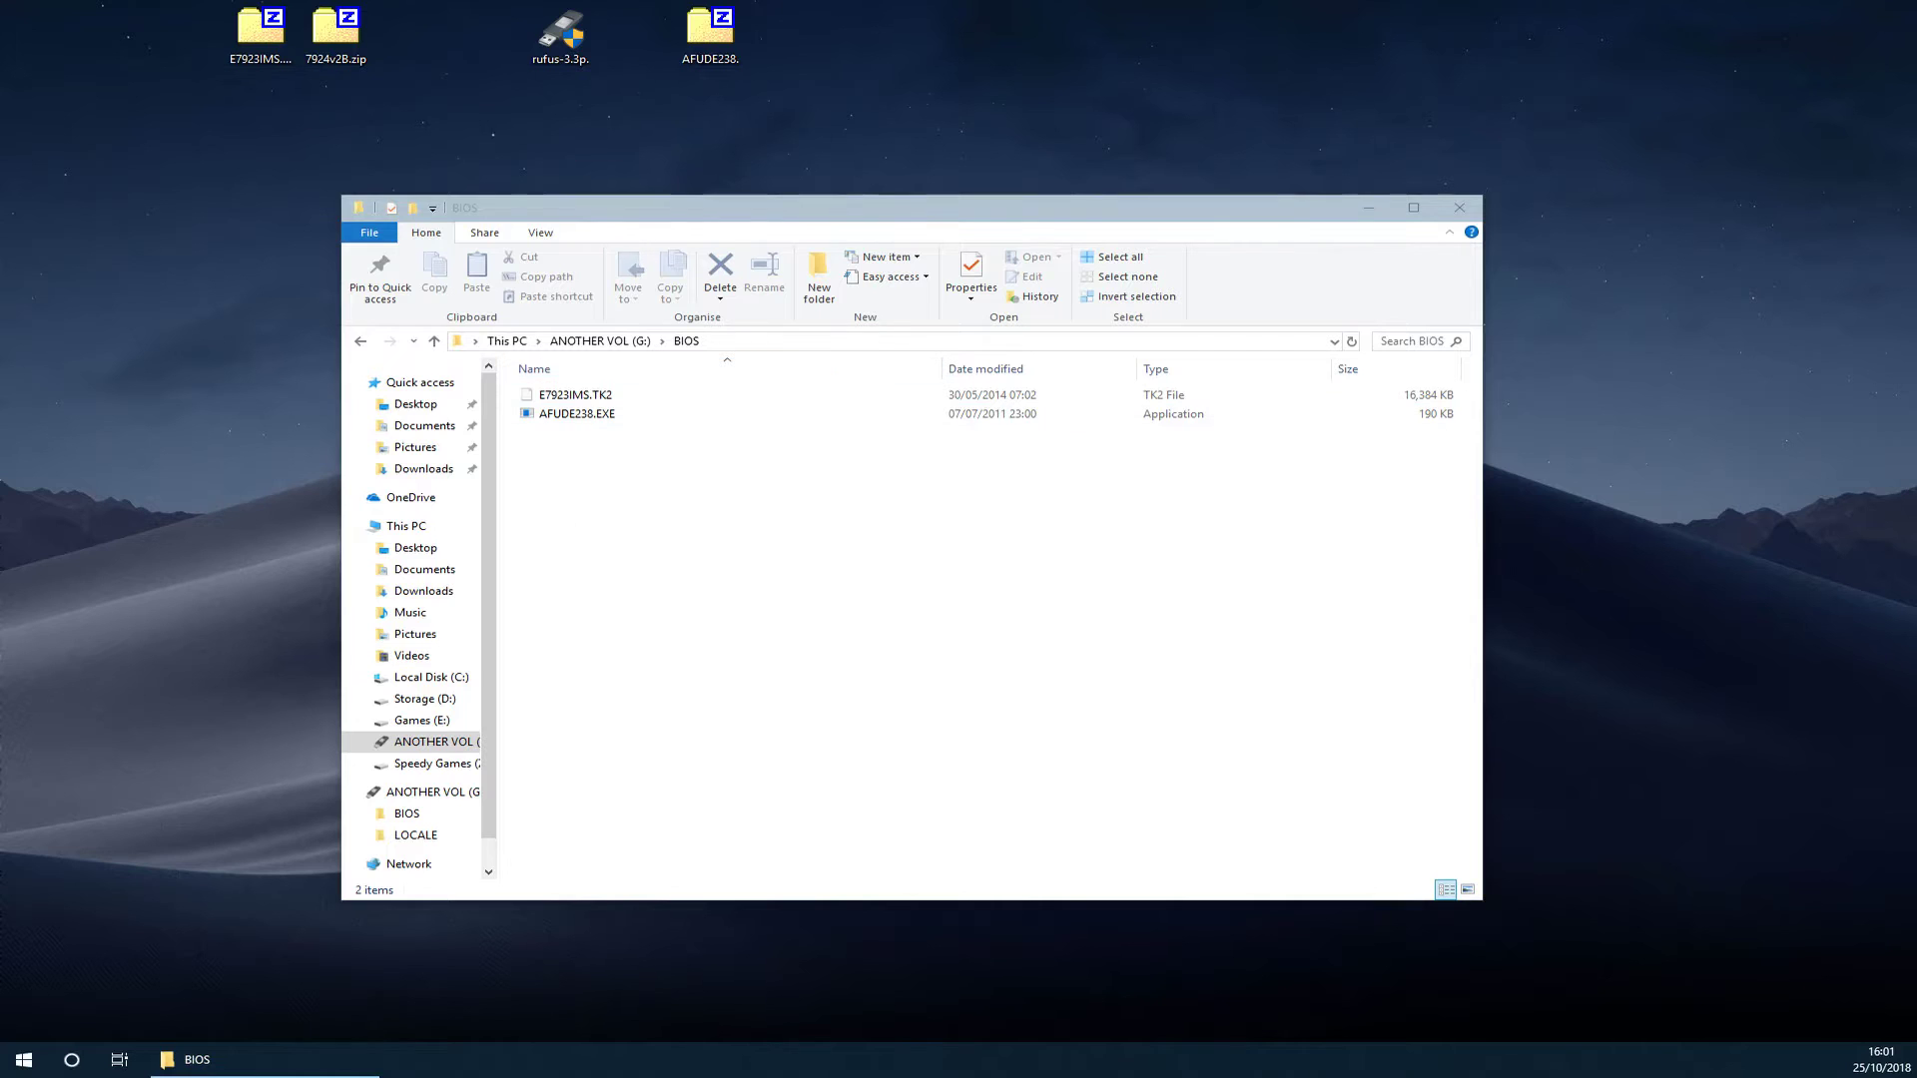
{"action": "left_click", "coordinate": [24, 1059]}
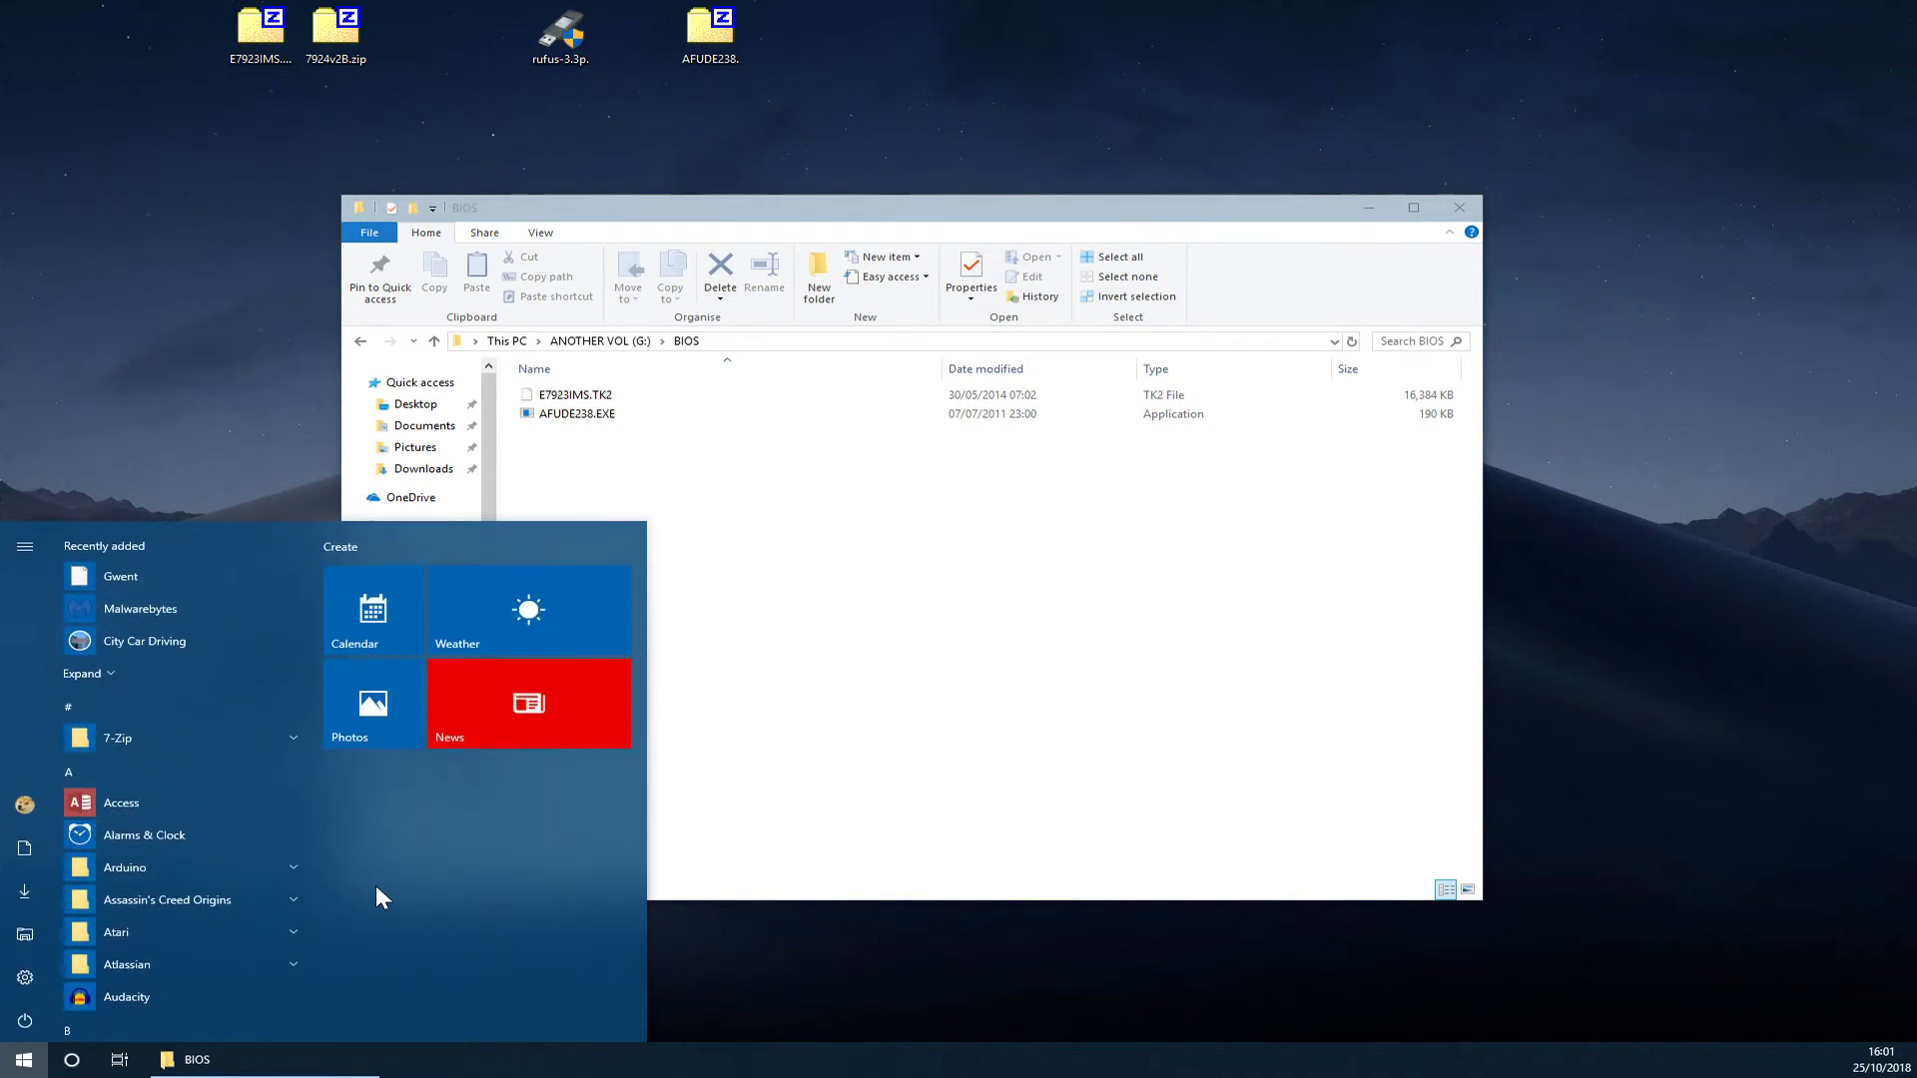
{"action": "type", "text": "fast"}
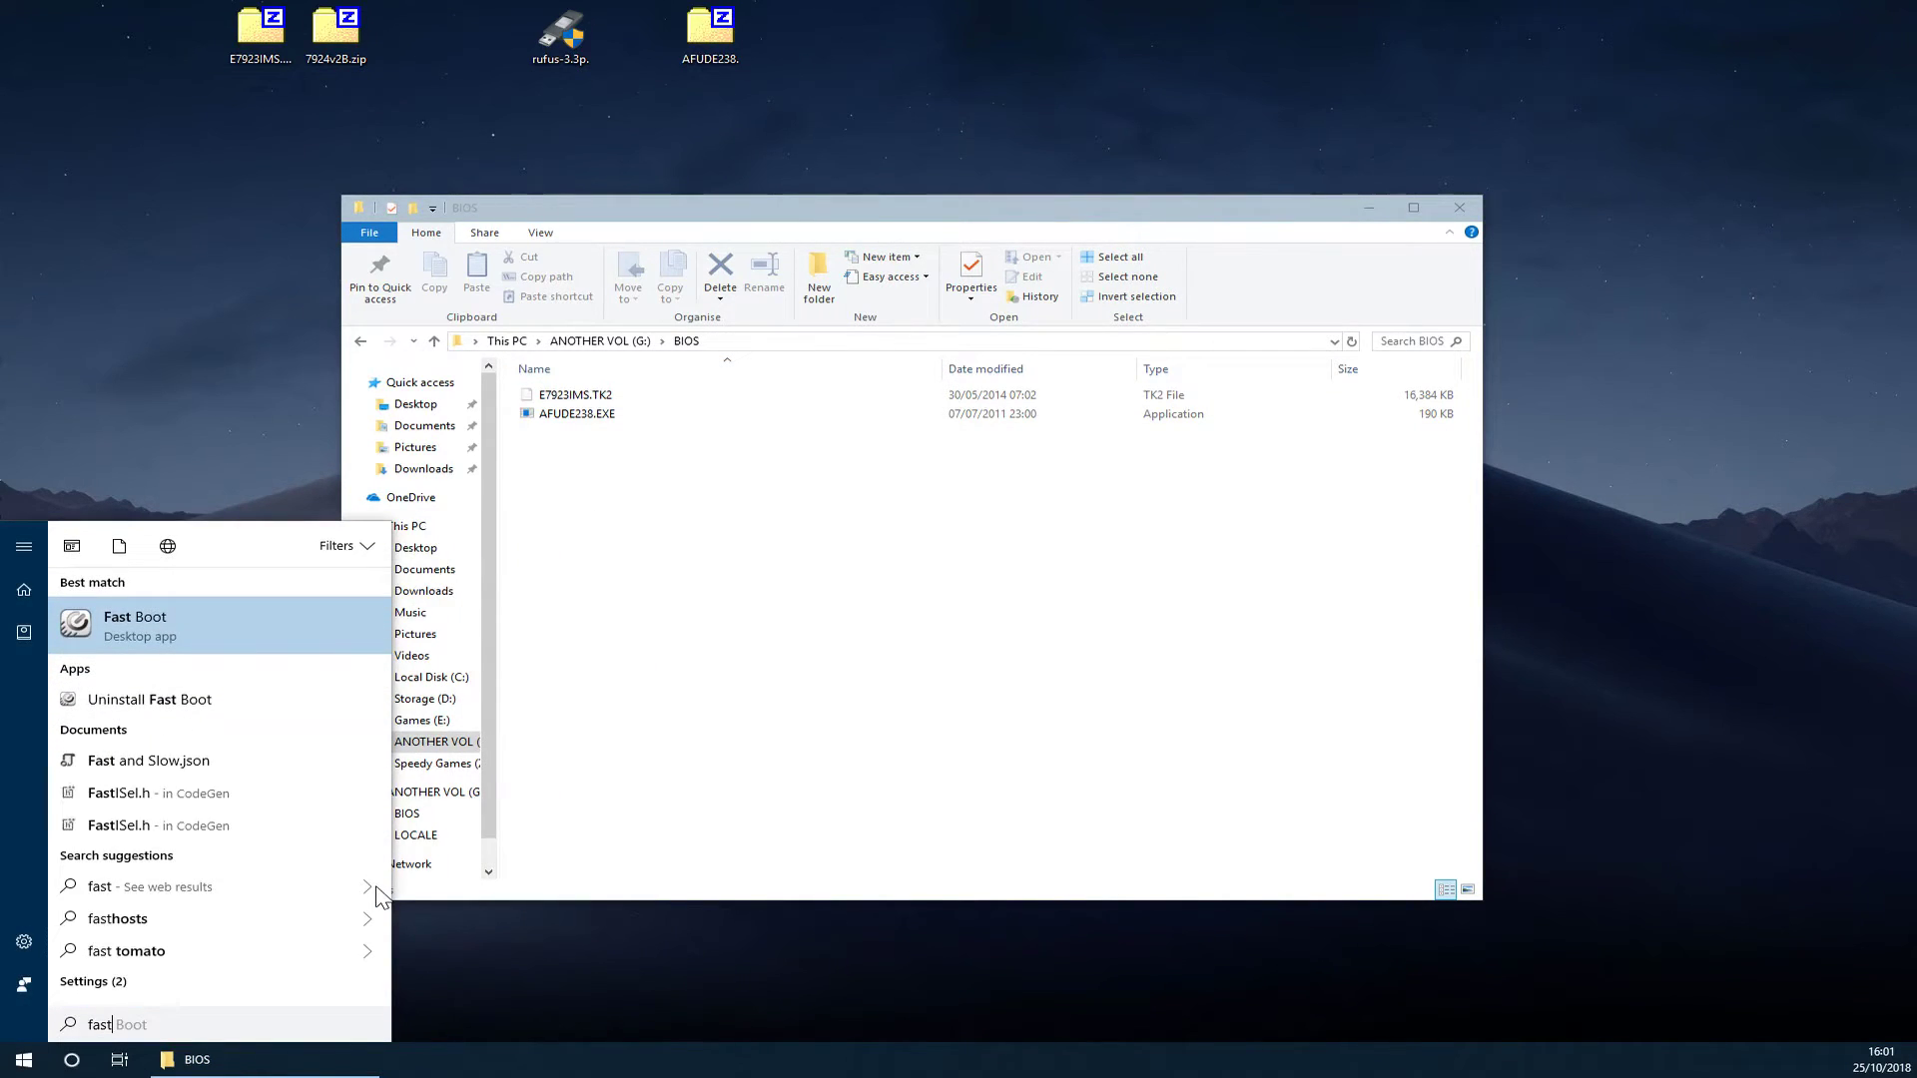
{"action": "key", "text": "Escape"}
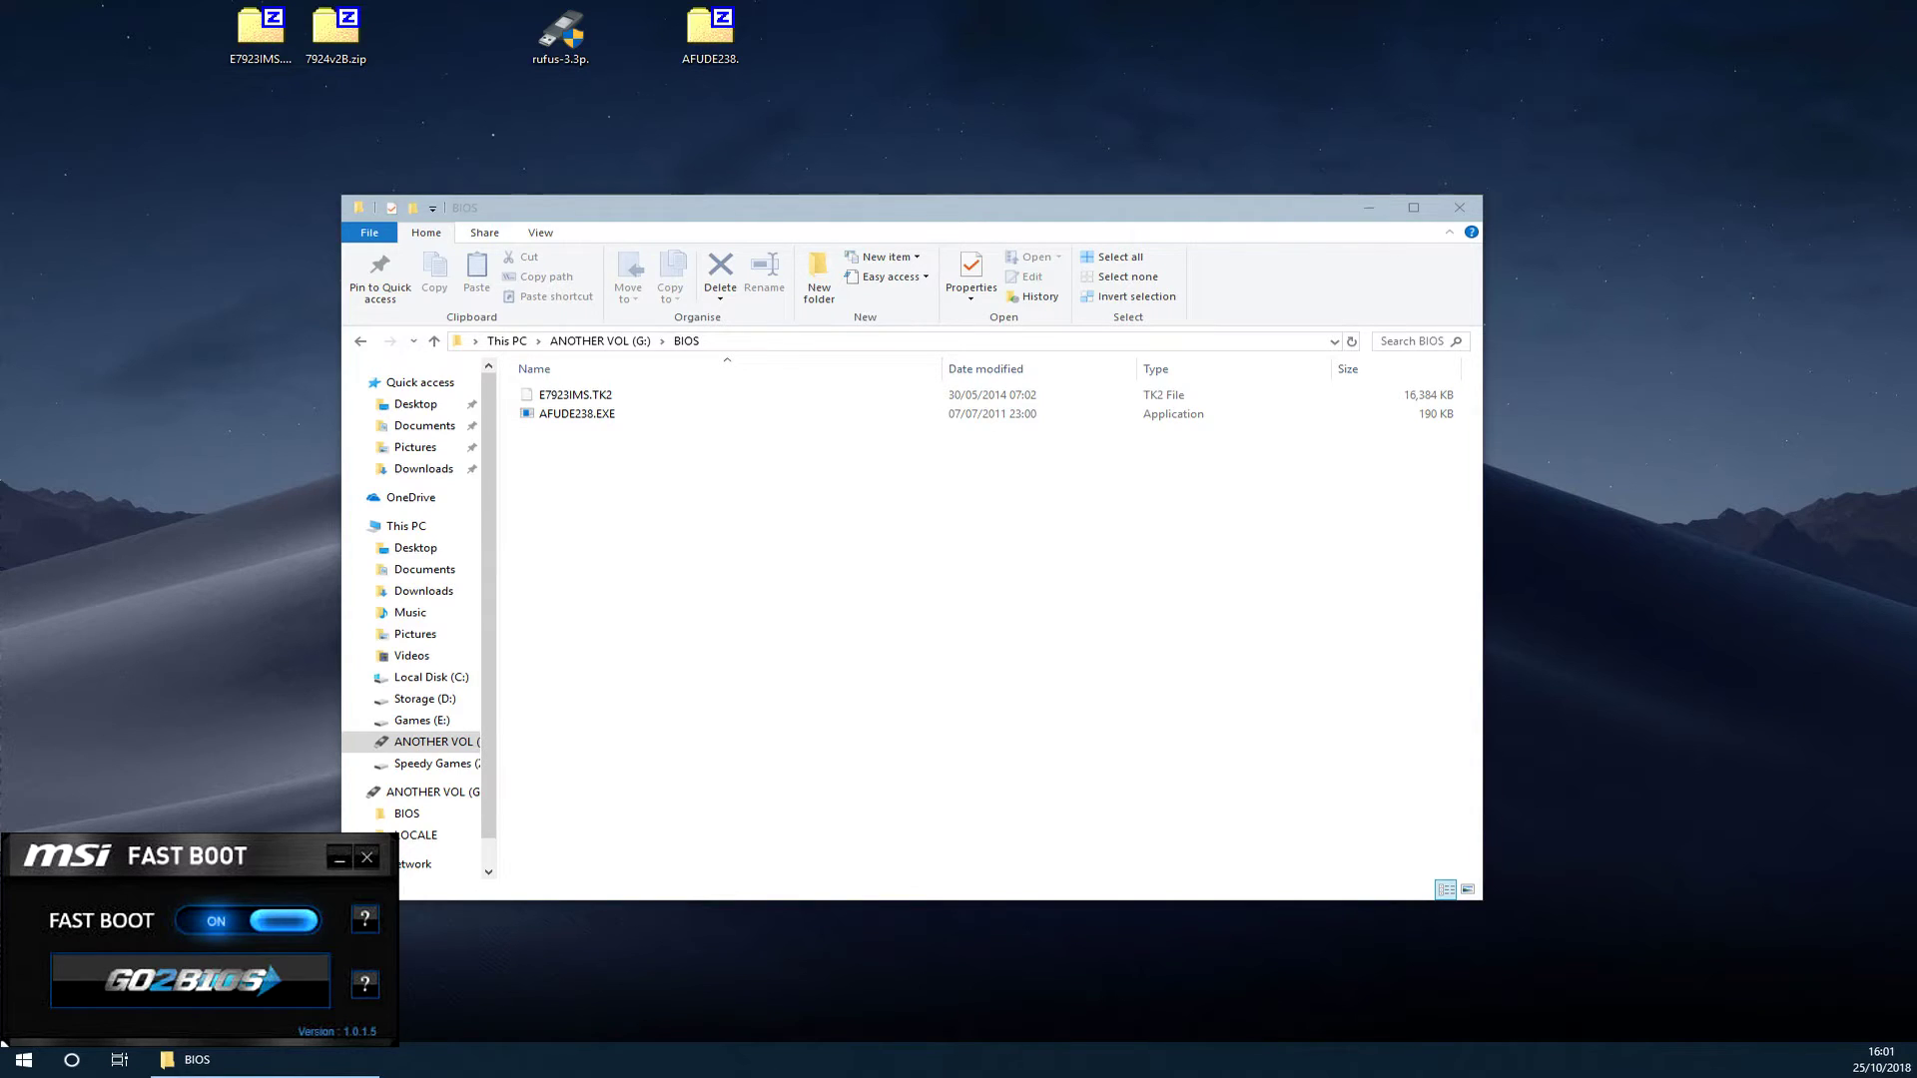
{"action": "left_click", "coordinate": [150, 681]}
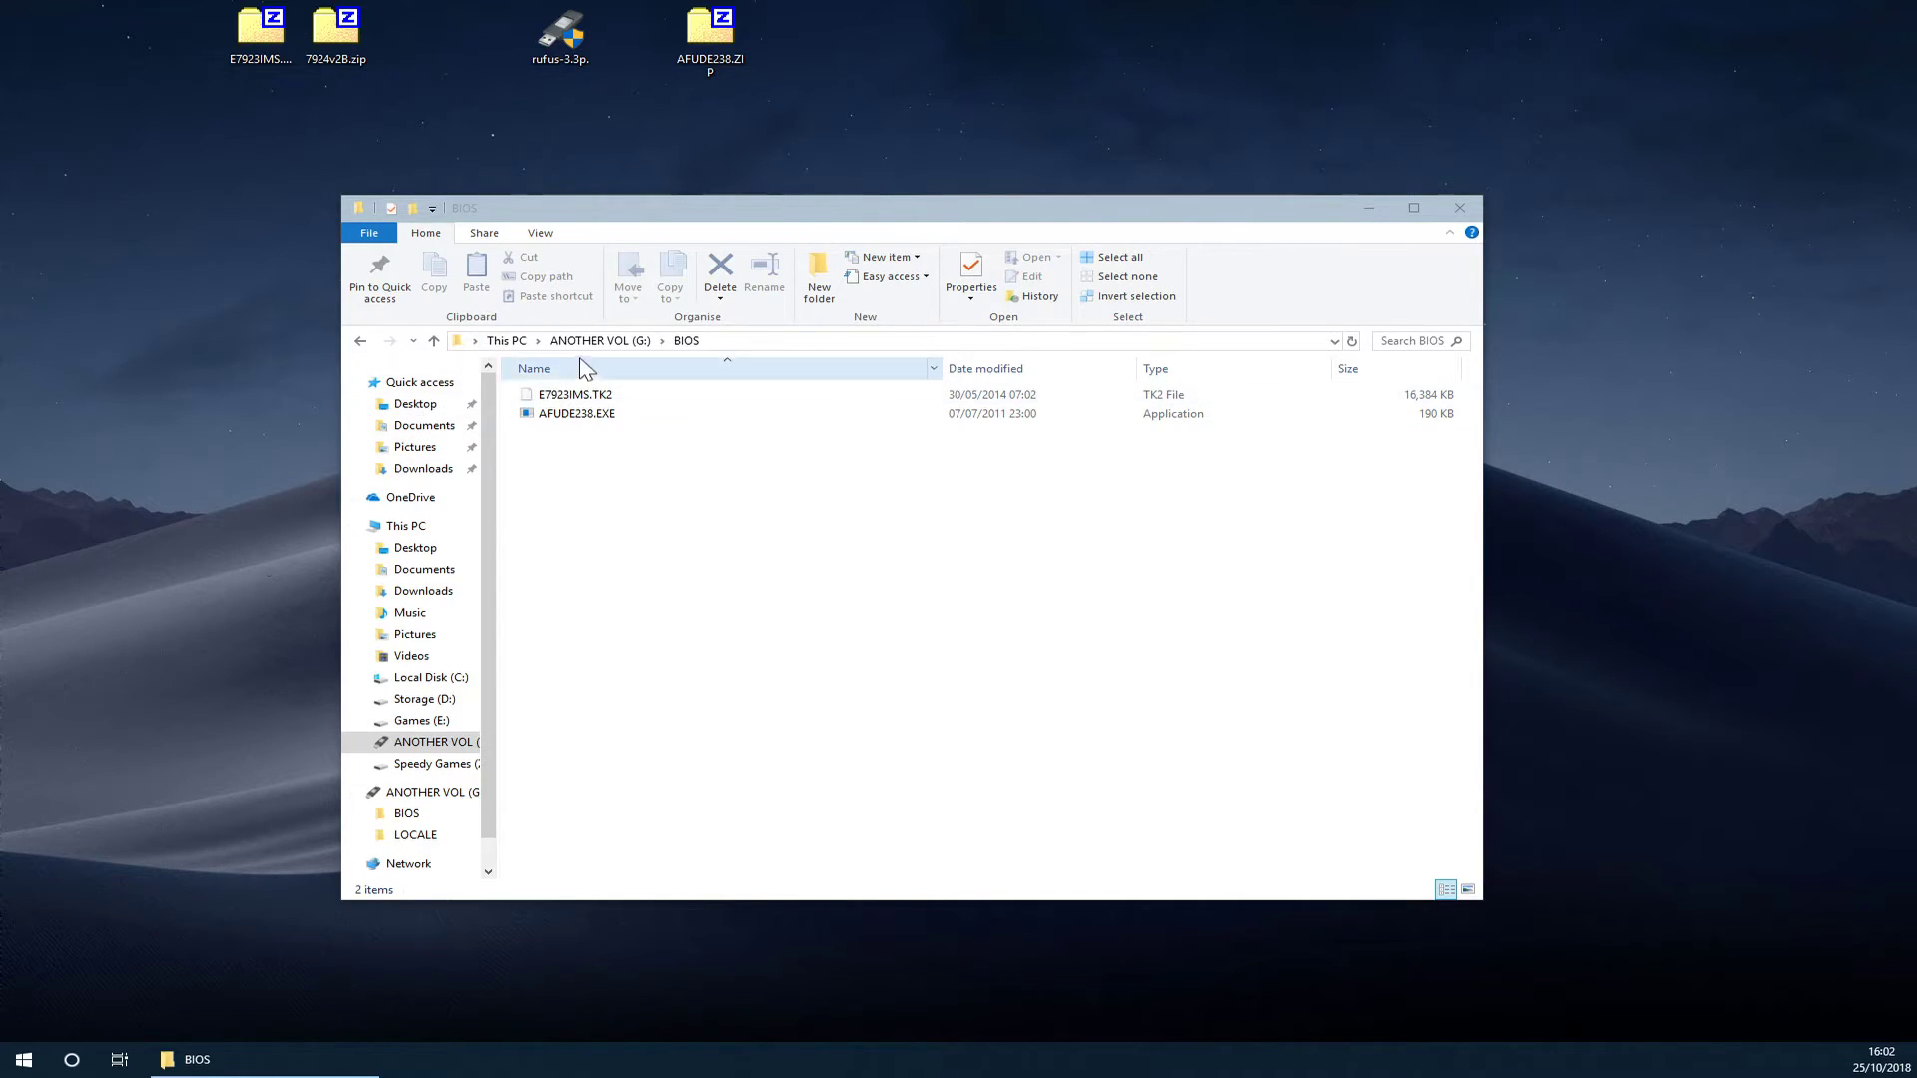
{"action": "left_click", "coordinate": [759, 772]}
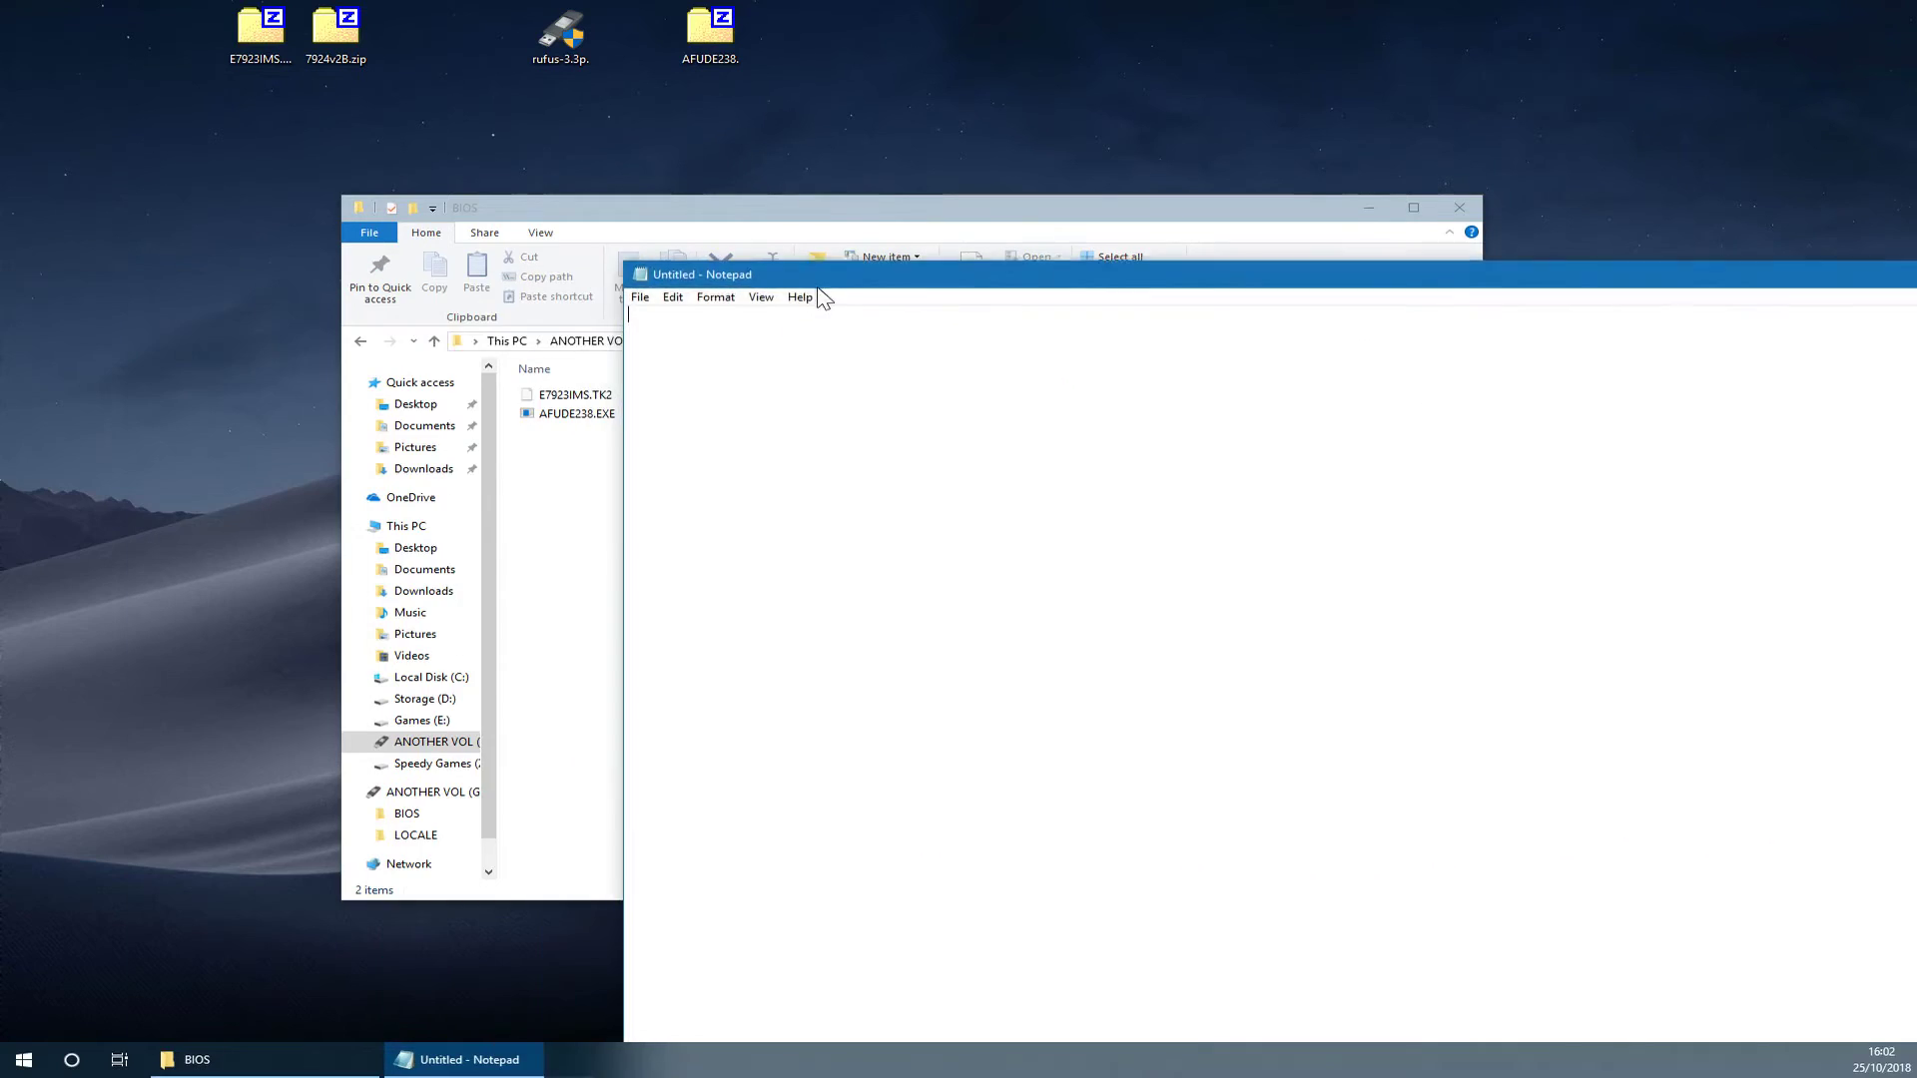
Set Notepad's font size to 26 and type 'cd BIOS' as the first line.
{"action": "left_click_drag", "start_coordinate": [826, 281], "coordinate": [672, 504]}
{"action": "left_click", "coordinate": [566, 518]}
{"action": "left_click", "coordinate": [589, 558]}
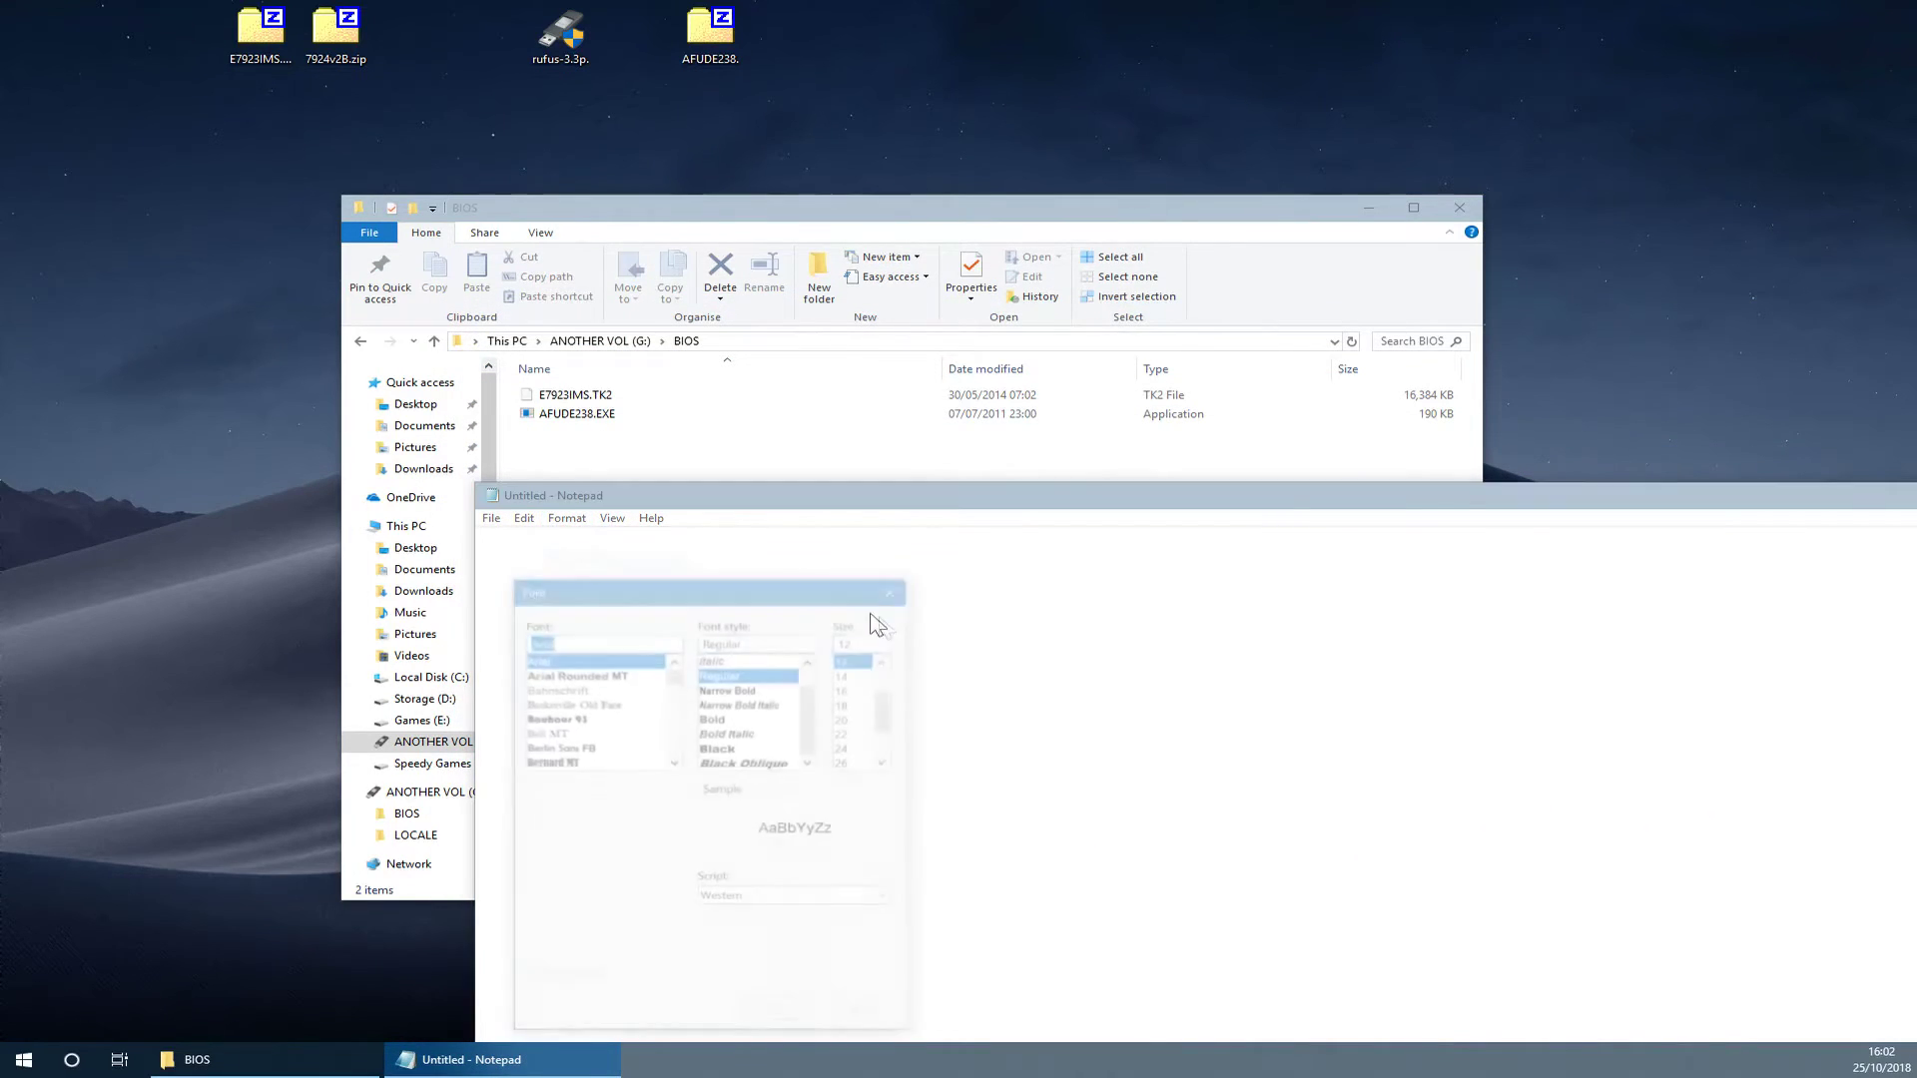
{"action": "left_click", "coordinate": [849, 759]}
{"action": "left_click", "coordinate": [795, 1018]}
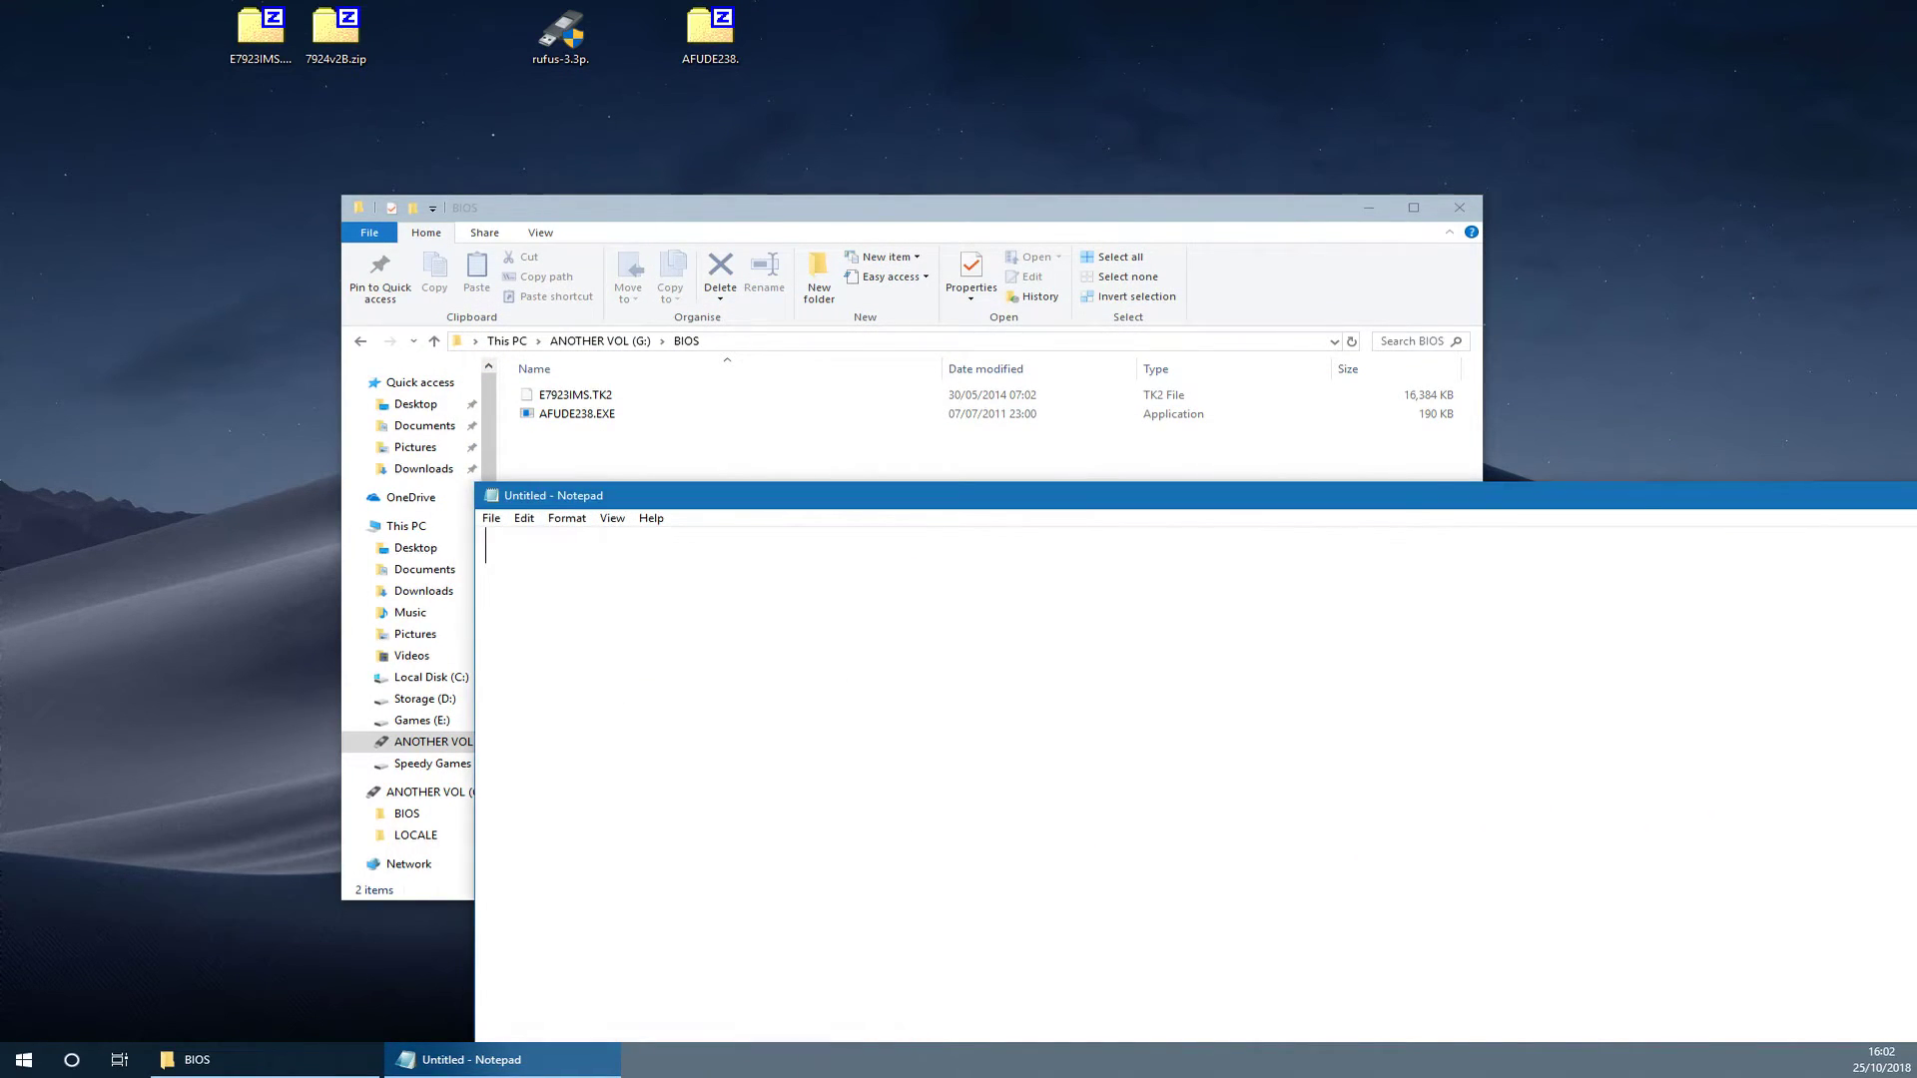
{"action": "left_click_drag", "start_coordinate": [577, 496], "coordinate": [868, 91]}
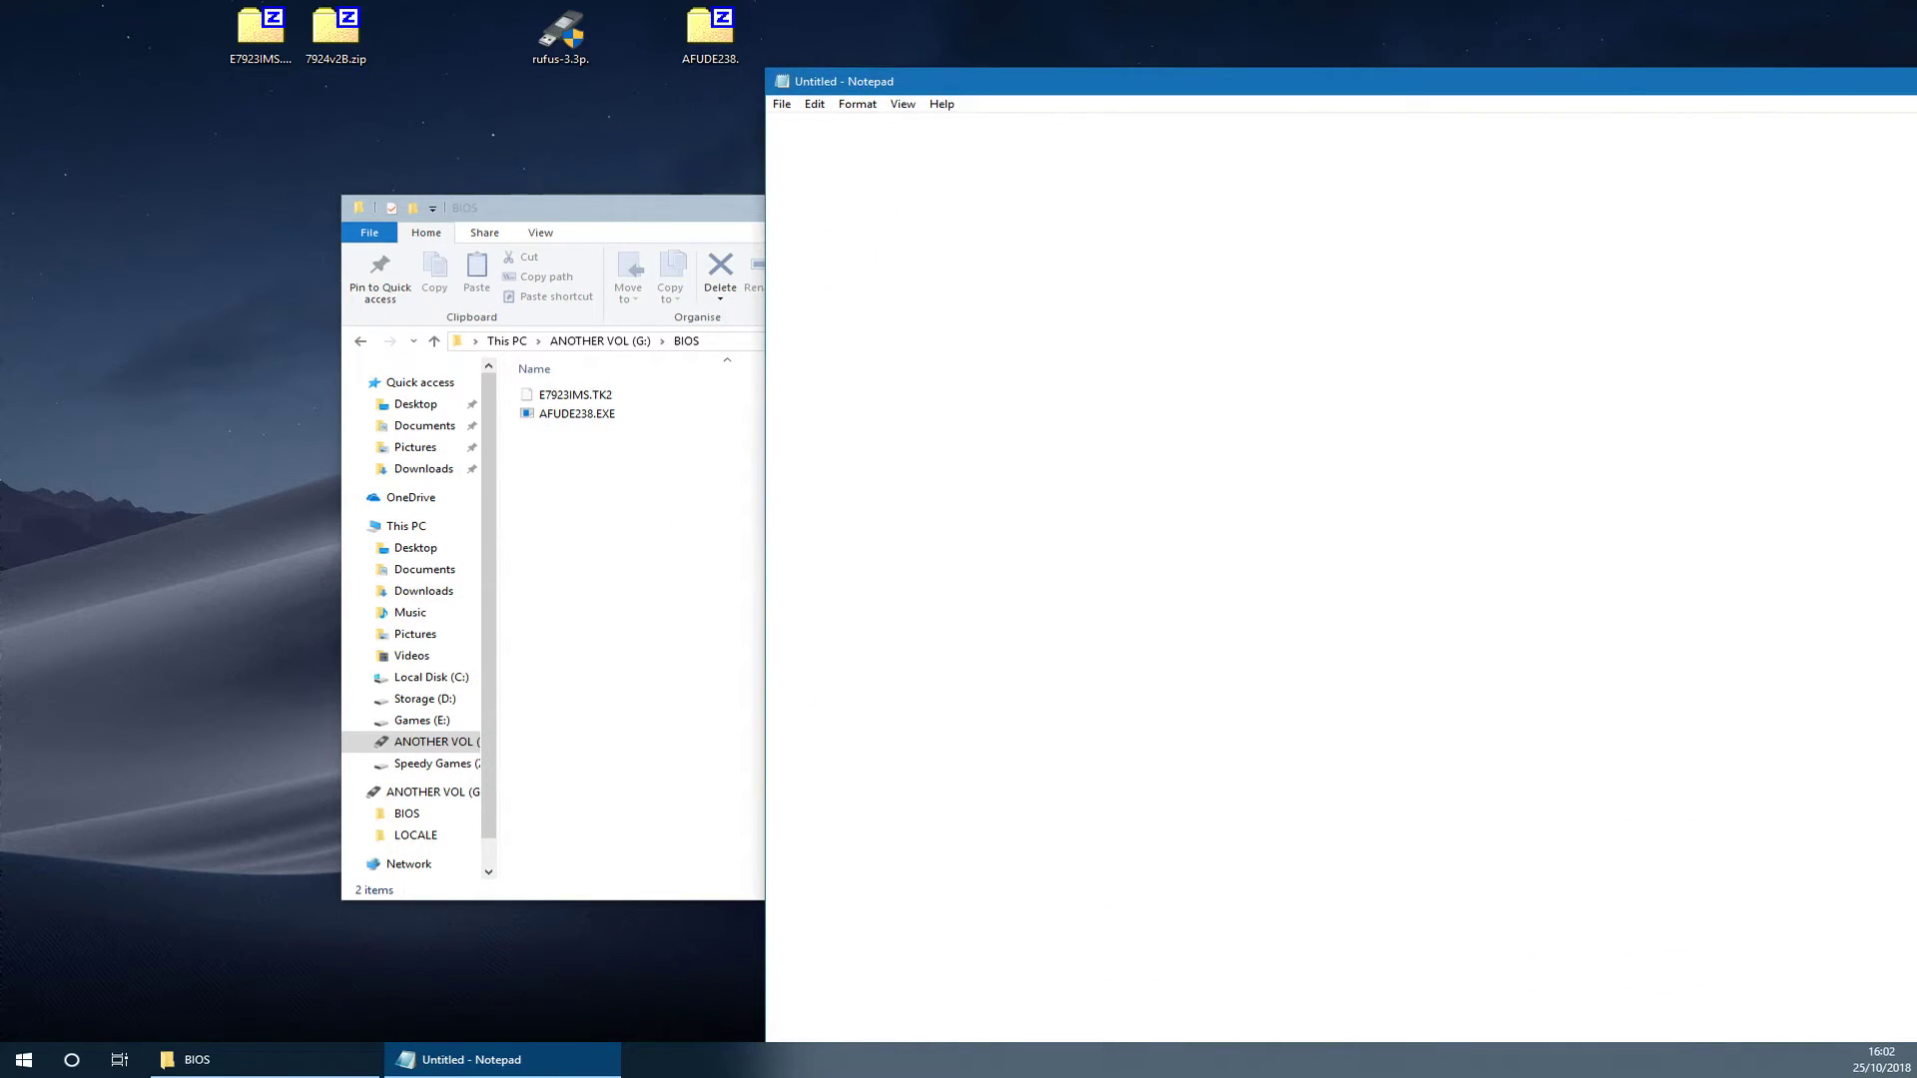
{"action": "type", "text": "cd BIOS"}
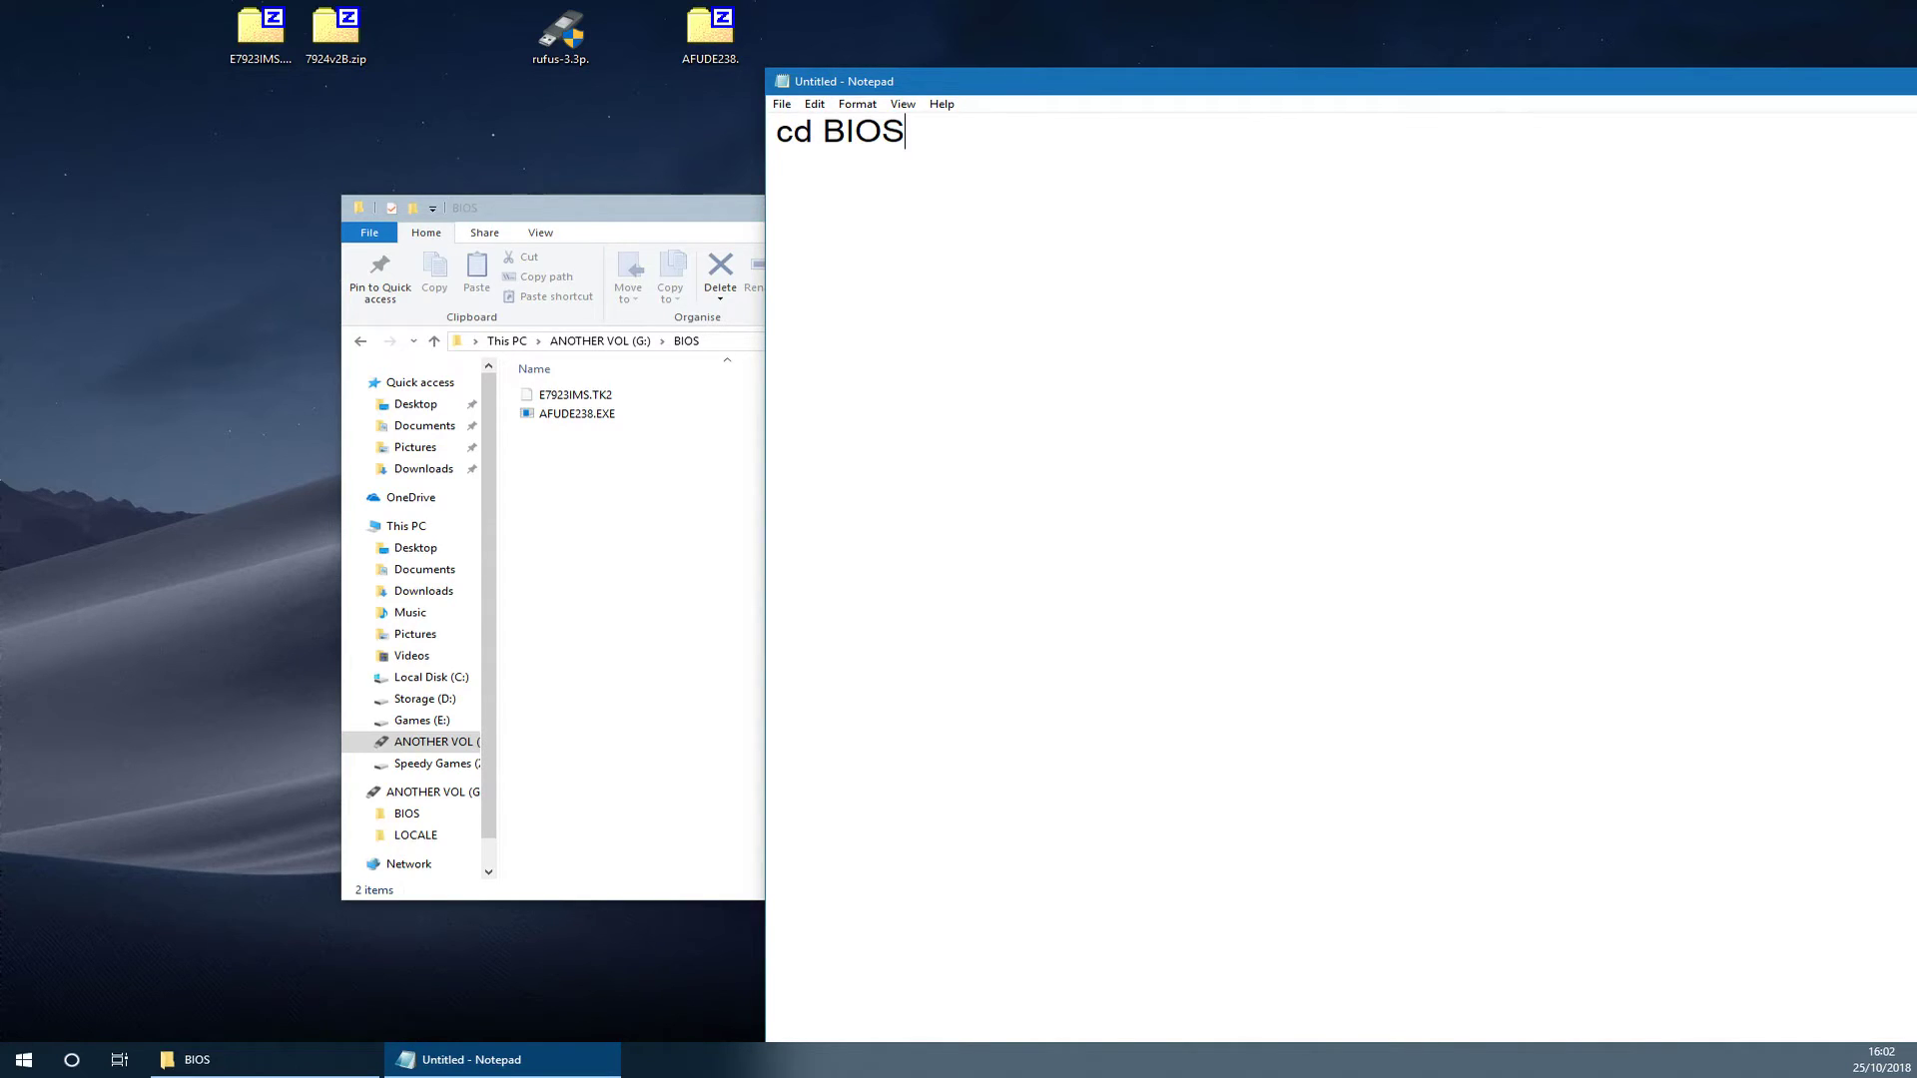
Type 'AFUDE238 E7923IMS.TK2' on a new line, then 'AFUDE238 E7850IMS.TK3' after a blank line.
{"action": "key", "text": "Return"}
{"action": "type", "text": "AFUDE238"}
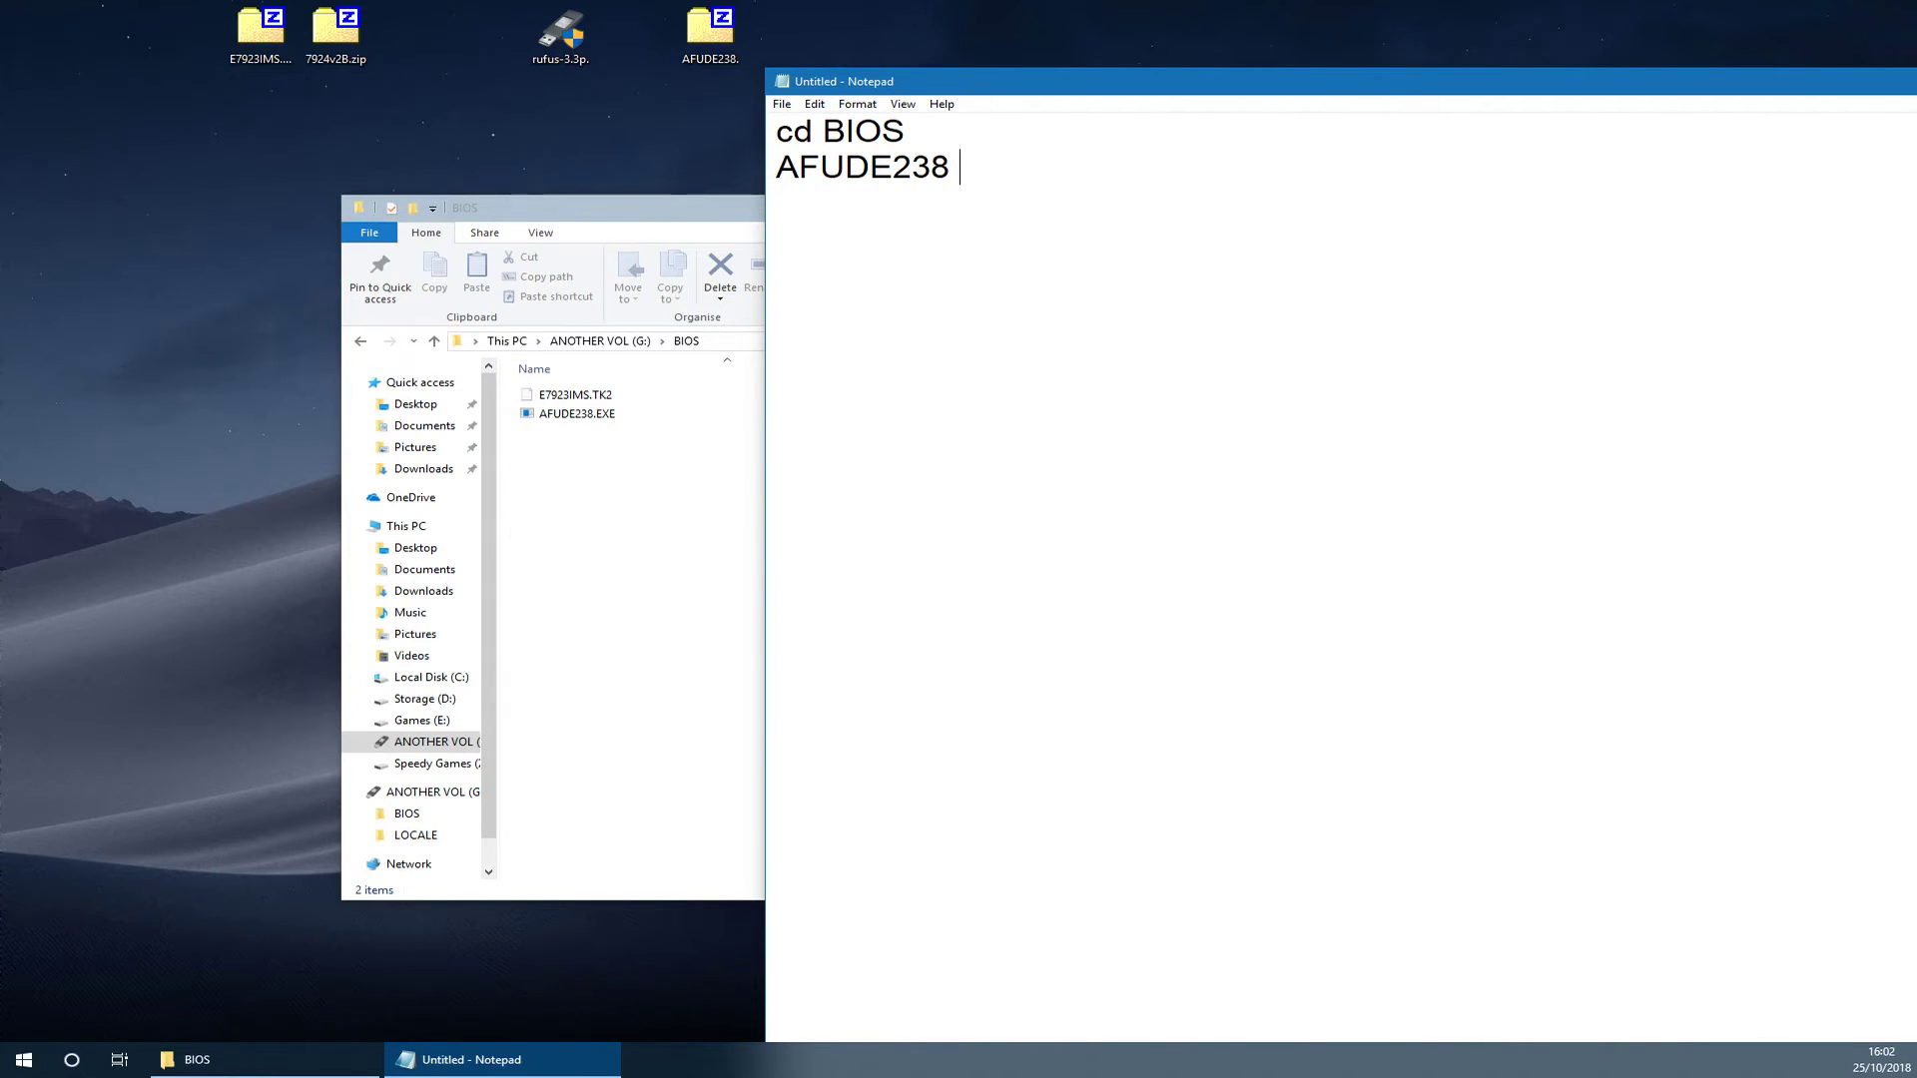
{"action": "type", "text": "E7923IMS.TK2"}
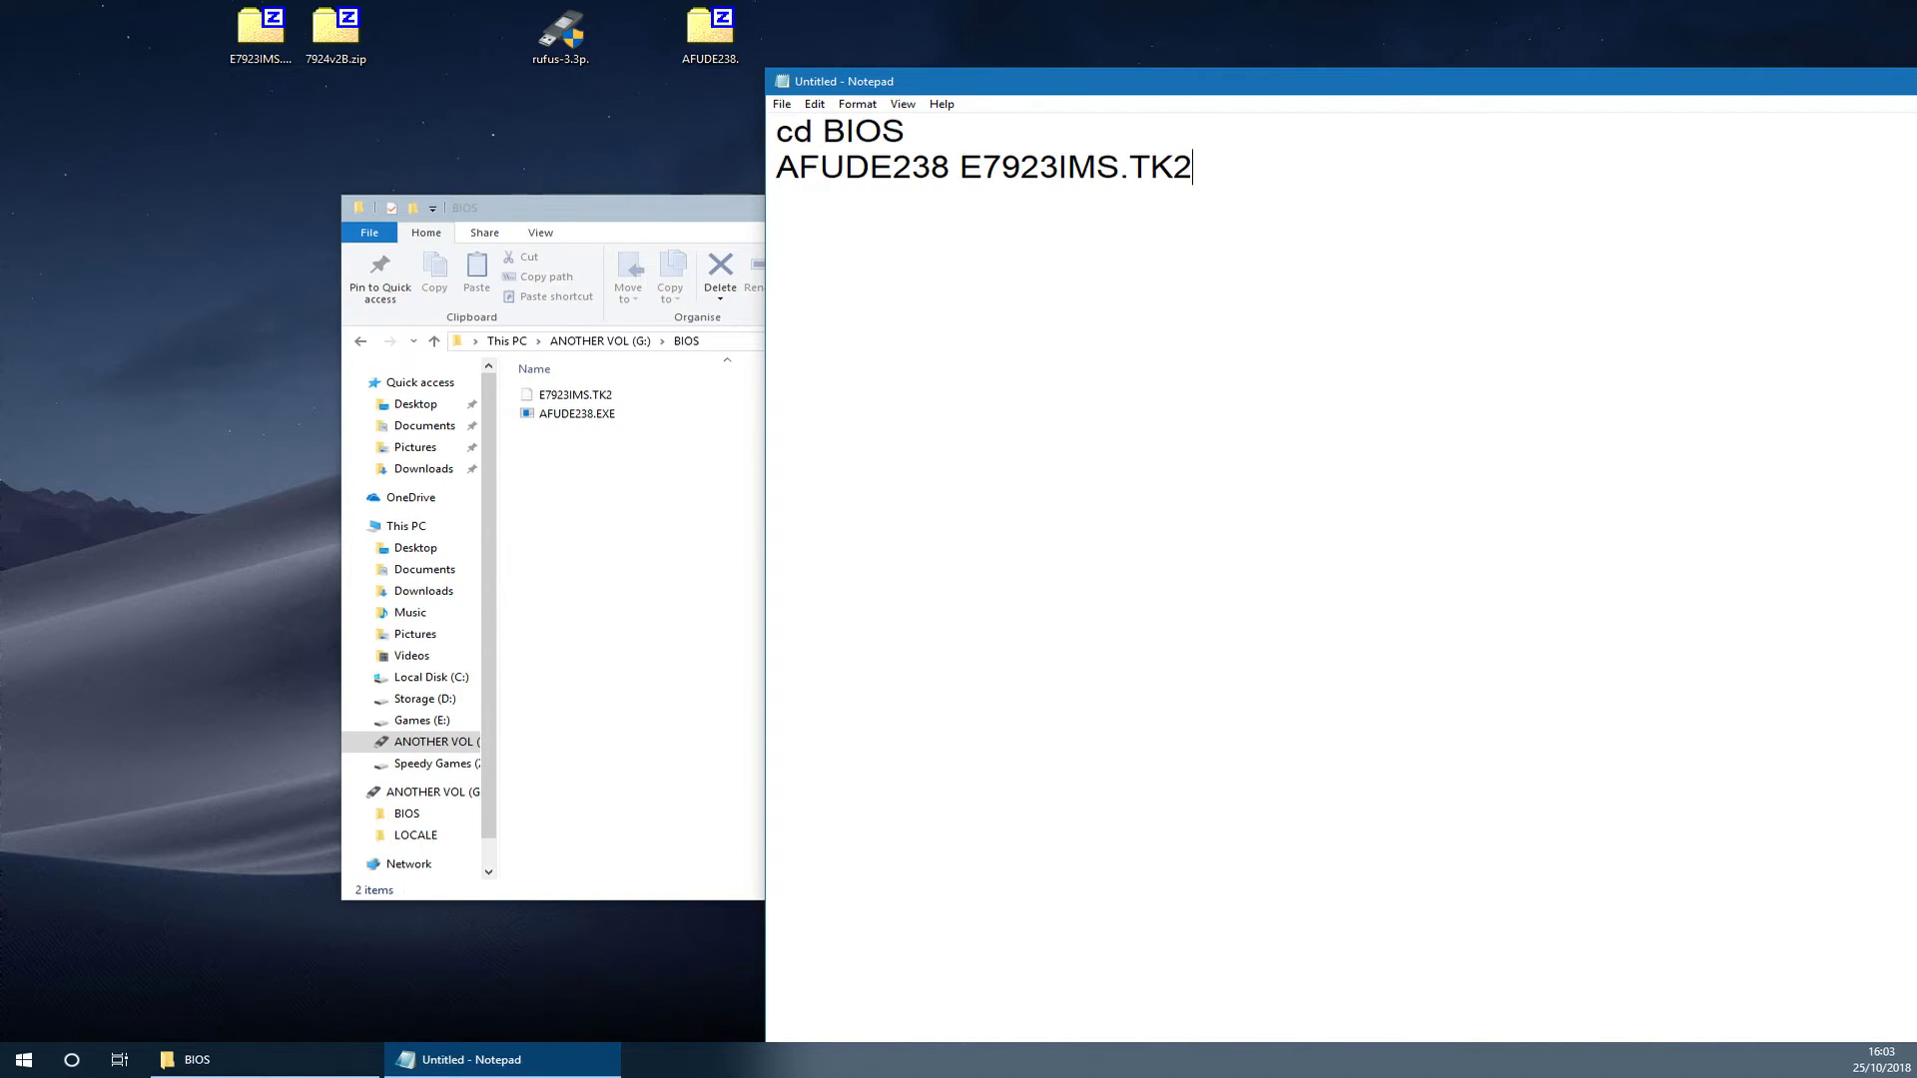
{"action": "key", "text": "Return"}
{"action": "key", "text": "Return"}
{"action": "type", "text": "AFUDE23"}
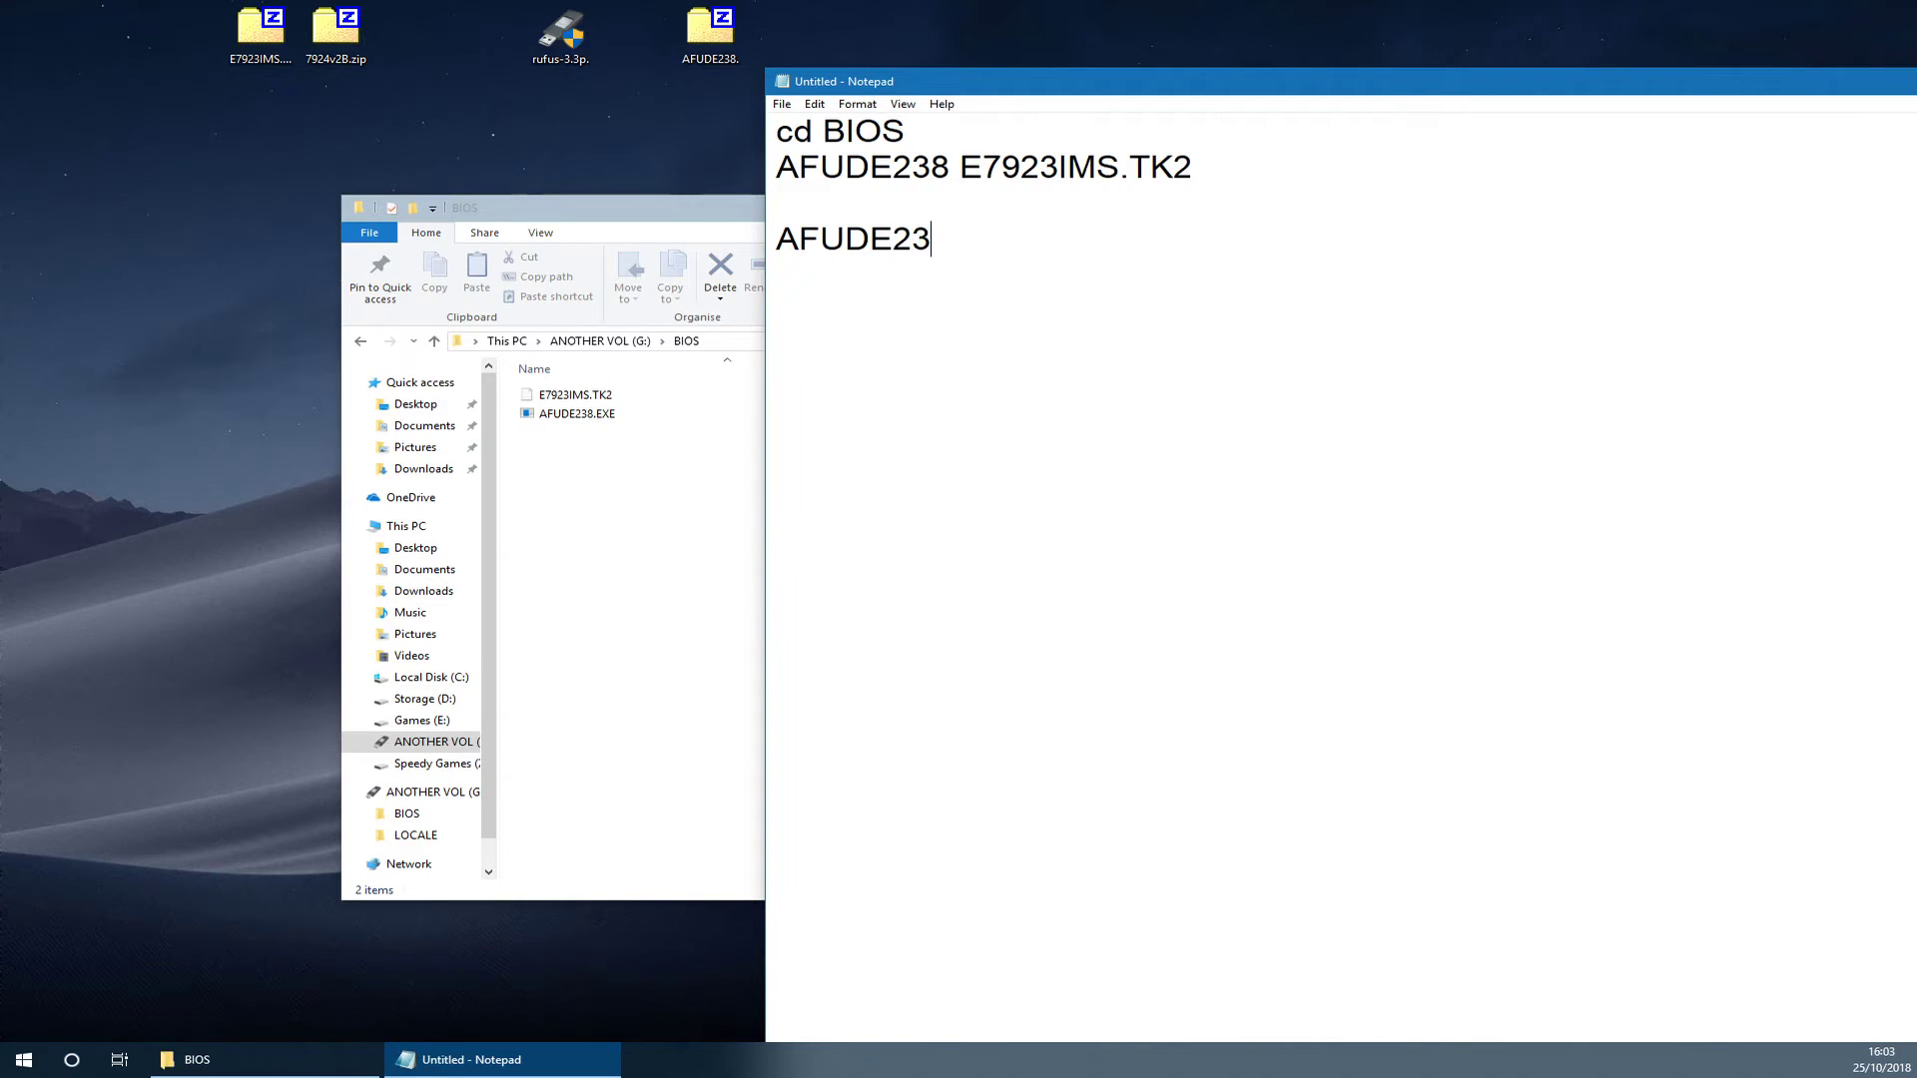
{"action": "type", "text": "8 E7850"}
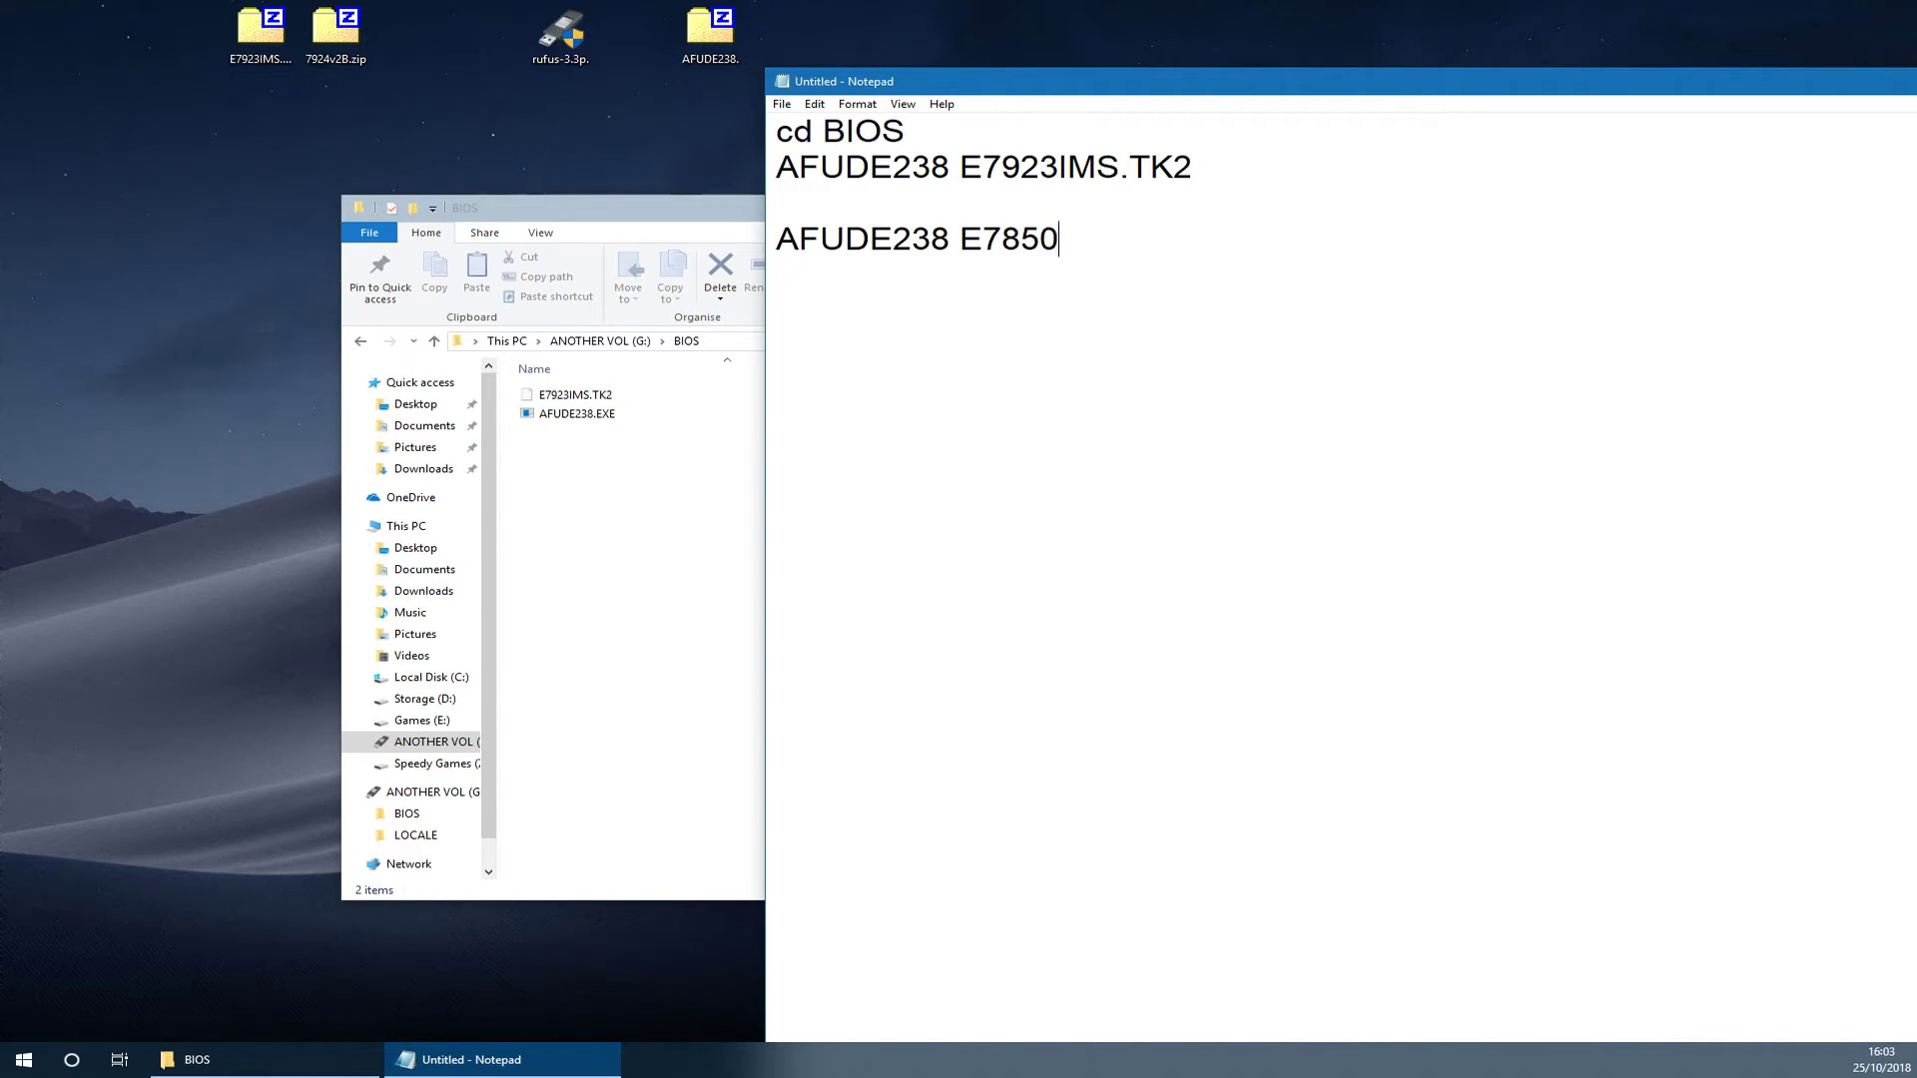
{"action": "type", "text": "IMS.TK3"}
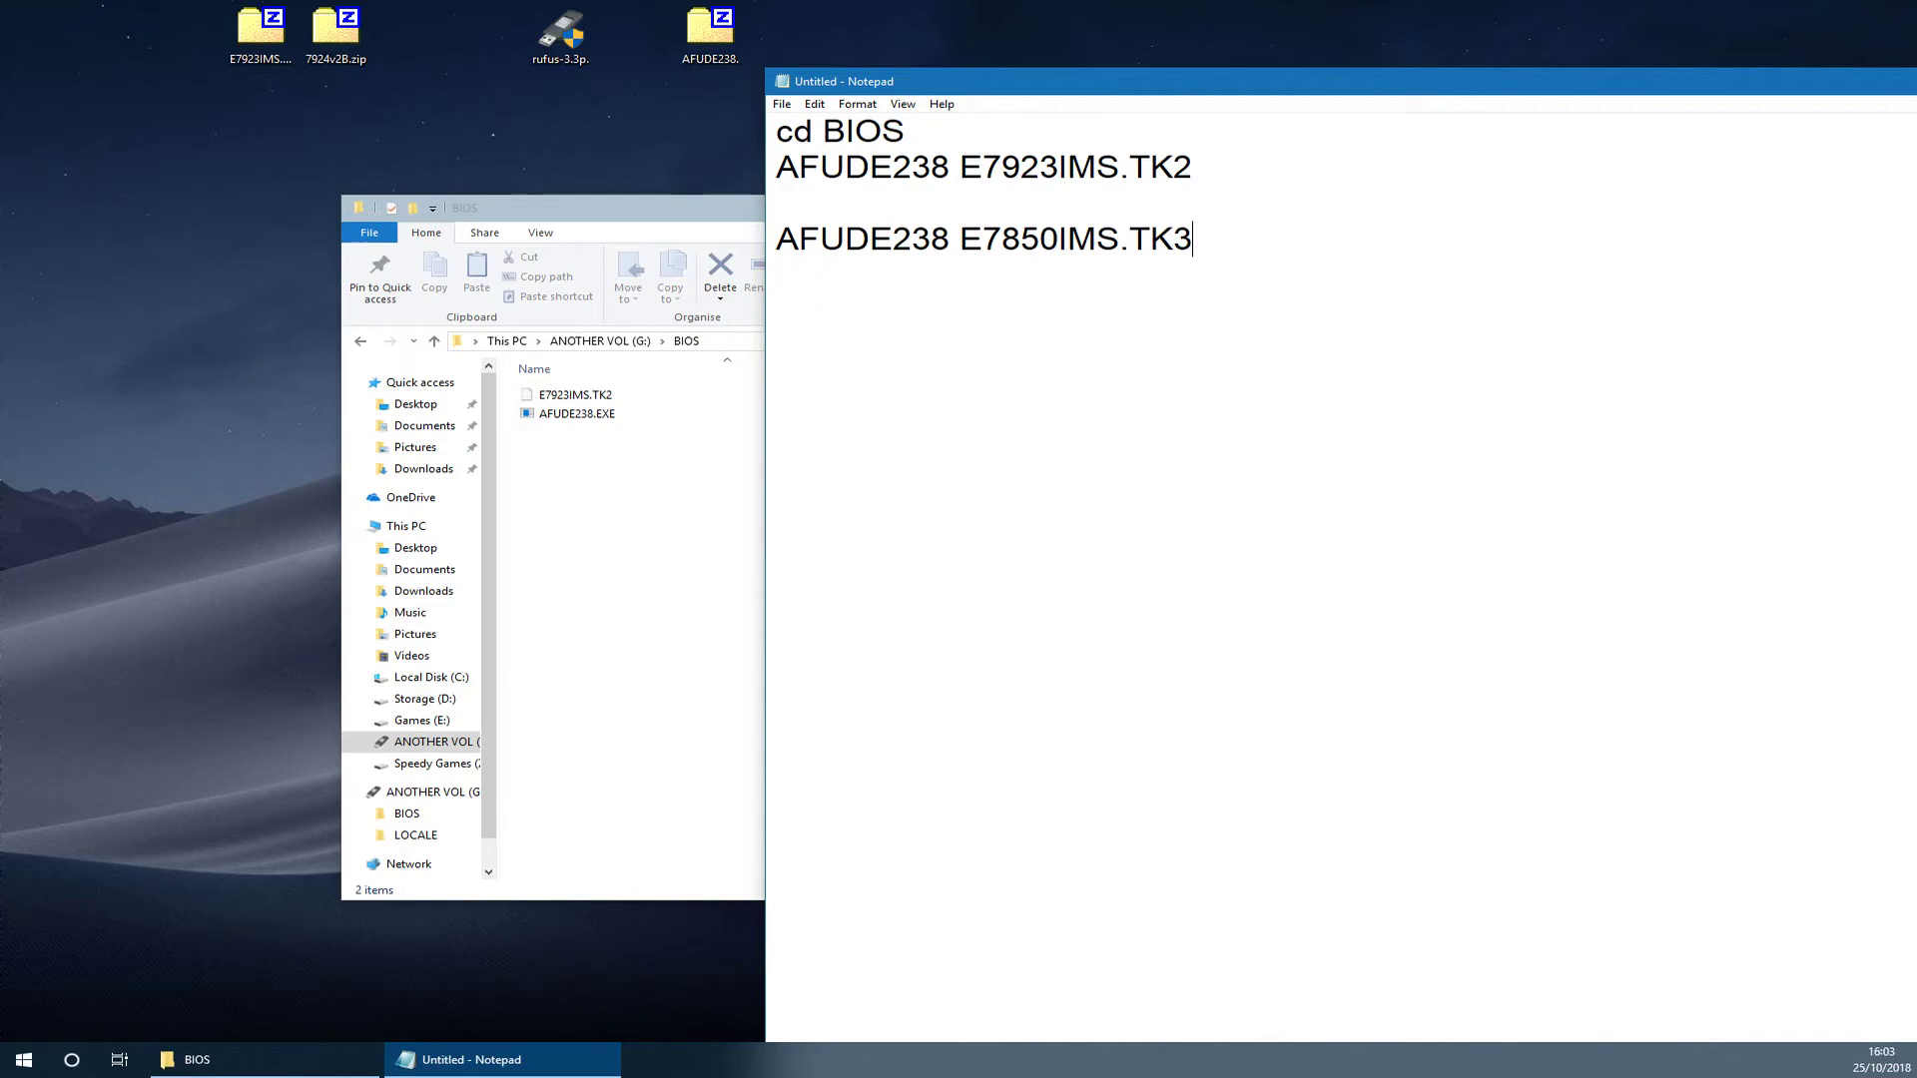